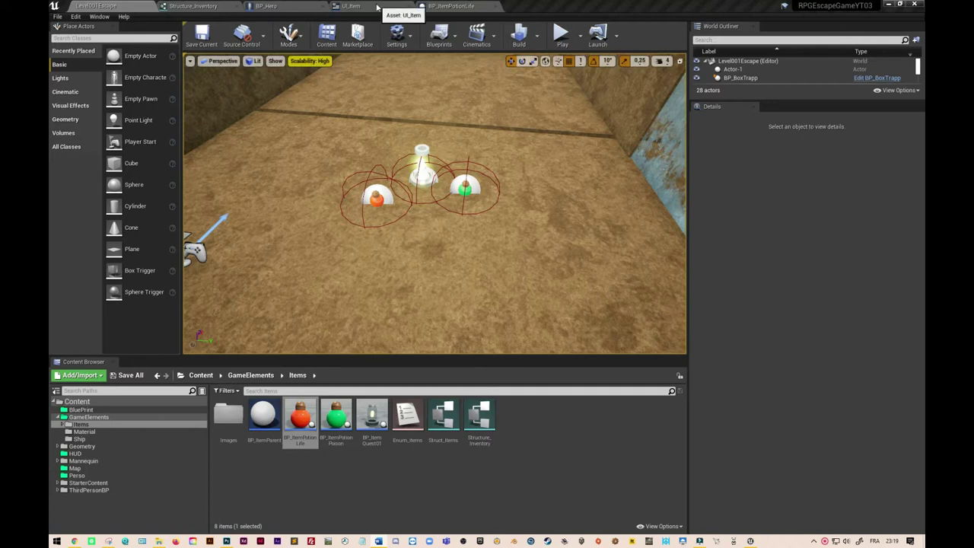
# Switch from the Level001Escape level editor to the UI_Item widget blueprint Designer
pyautogui.click(377, 8)
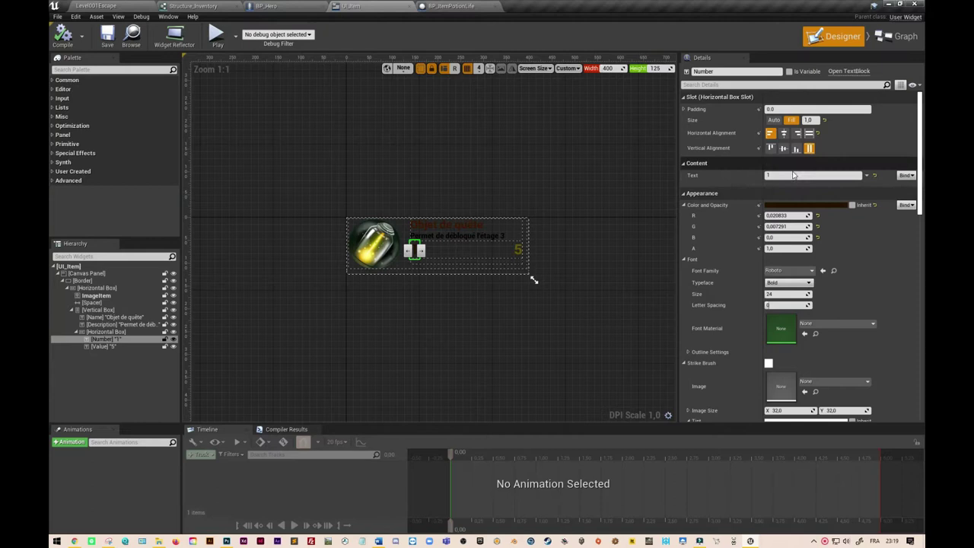
# Create a new binding function for the item count text and name it GetNumberOfItem
pyautogui.click(908, 175)
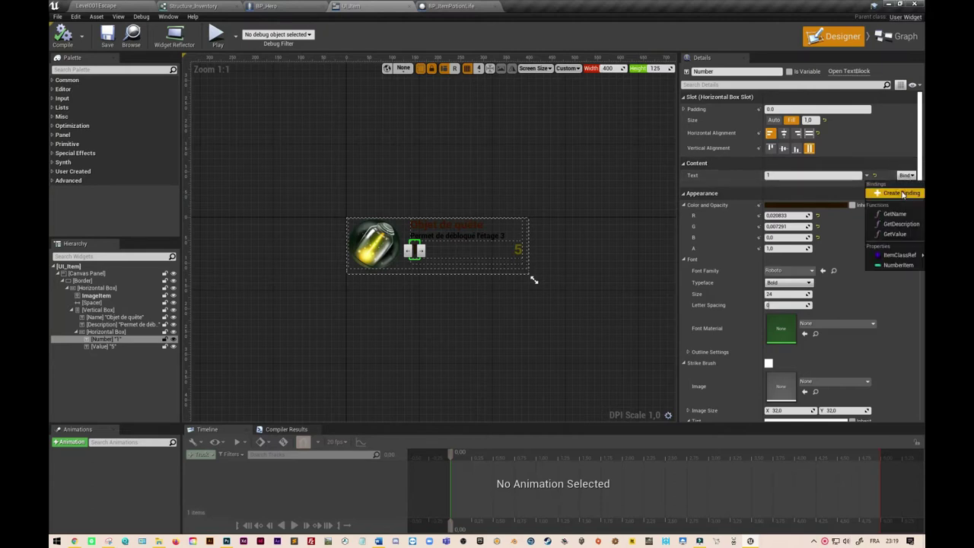
pyautogui.click(903, 195)
pyautogui.moveTo(554, 253); pyautogui.dragTo(364, 254)
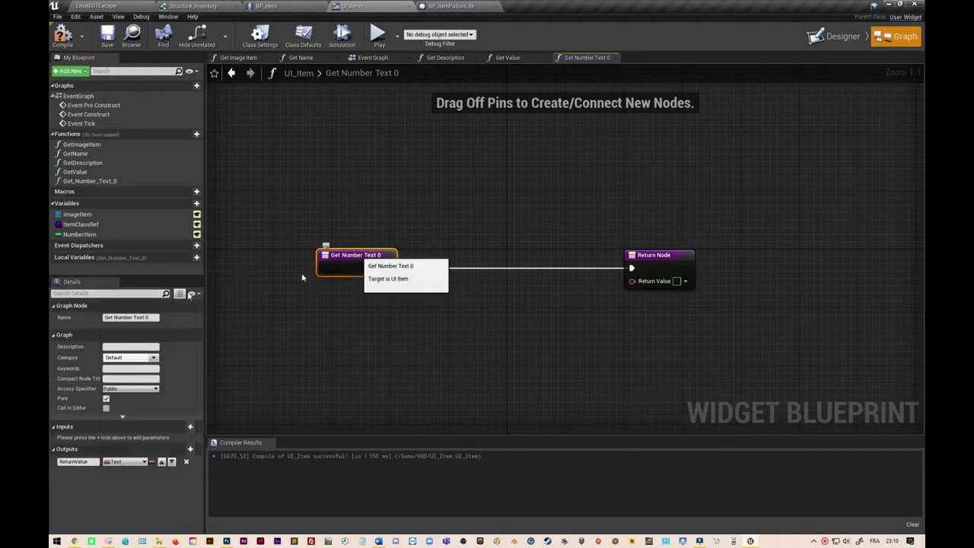
pyautogui.press('F2')
pyautogui.press('Return')
pyautogui.click(154, 317)
pyautogui.moveTo(153, 317); pyautogui.dragTo(113, 317)
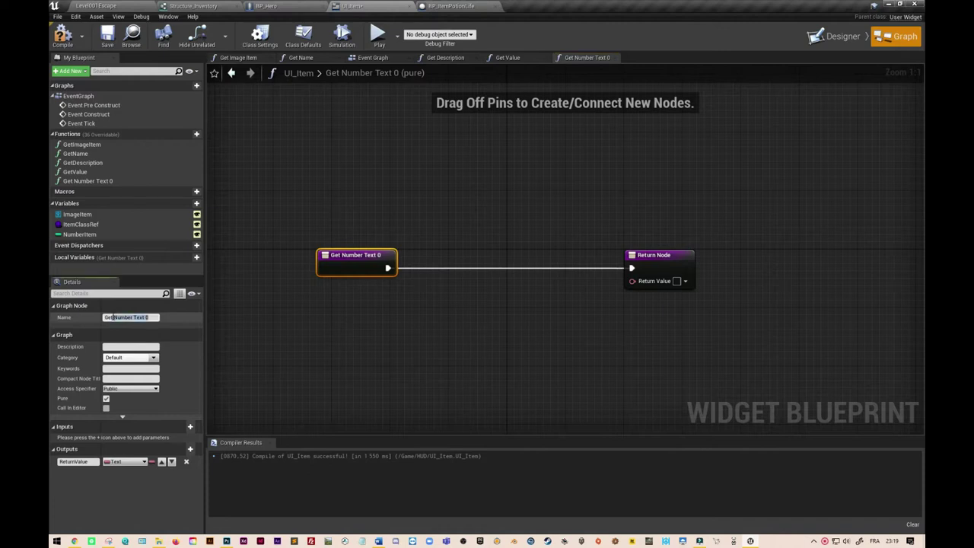
pyautogui.write('N')
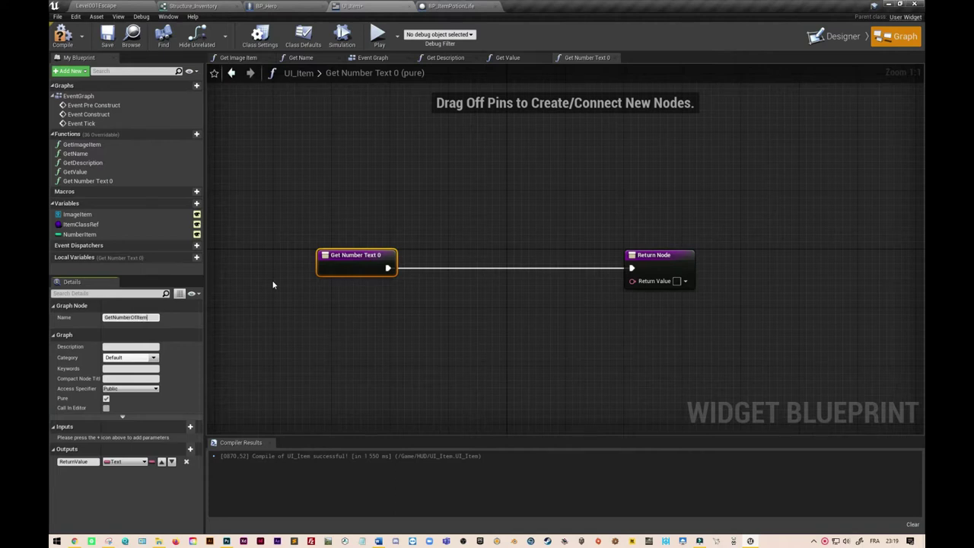
pyautogui.click(339, 328)
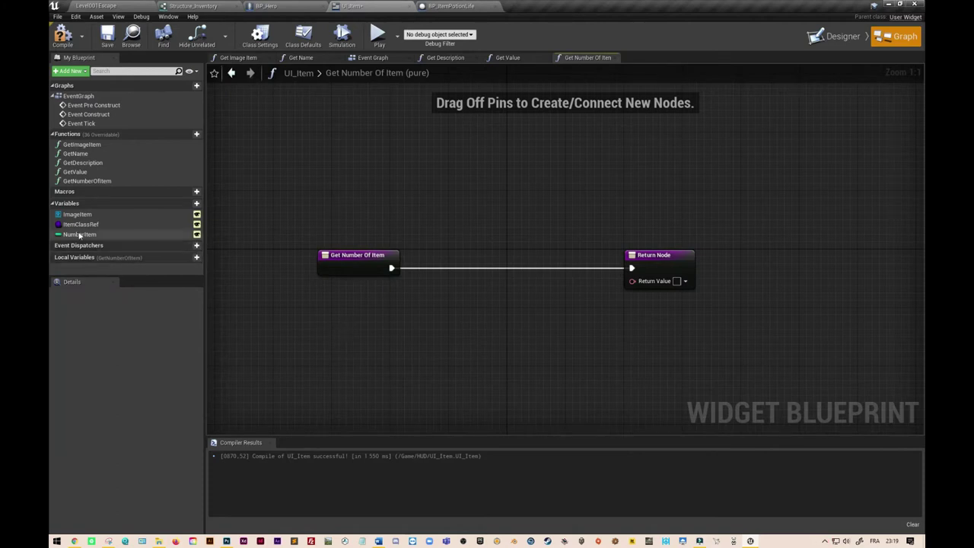
# Return NumberItem through ToText (integer), then compile and save UI_Item
pyautogui.moveTo(79, 233); pyautogui.dragTo(373, 303)
pyautogui.click(400, 312)
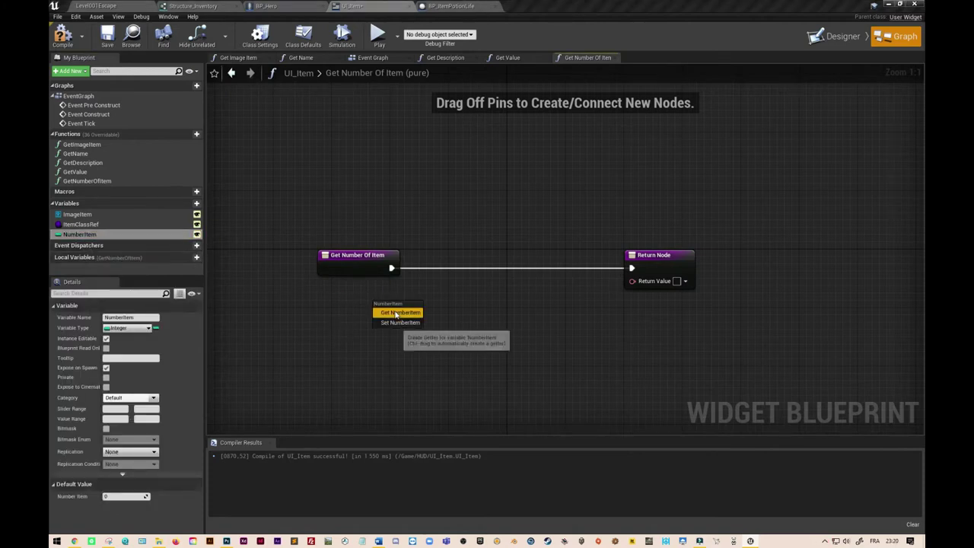
pyautogui.moveTo(425, 309); pyautogui.dragTo(632, 281)
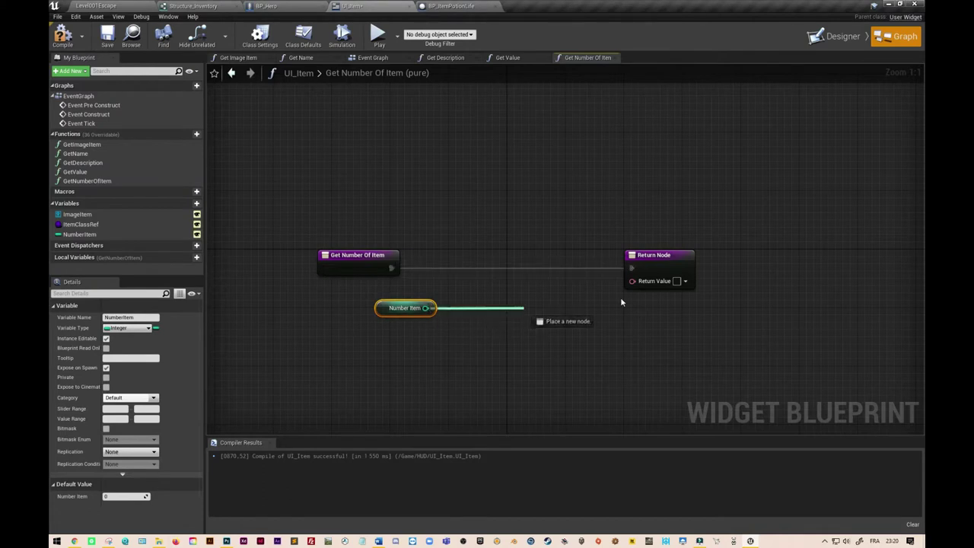
pyautogui.click(62, 34)
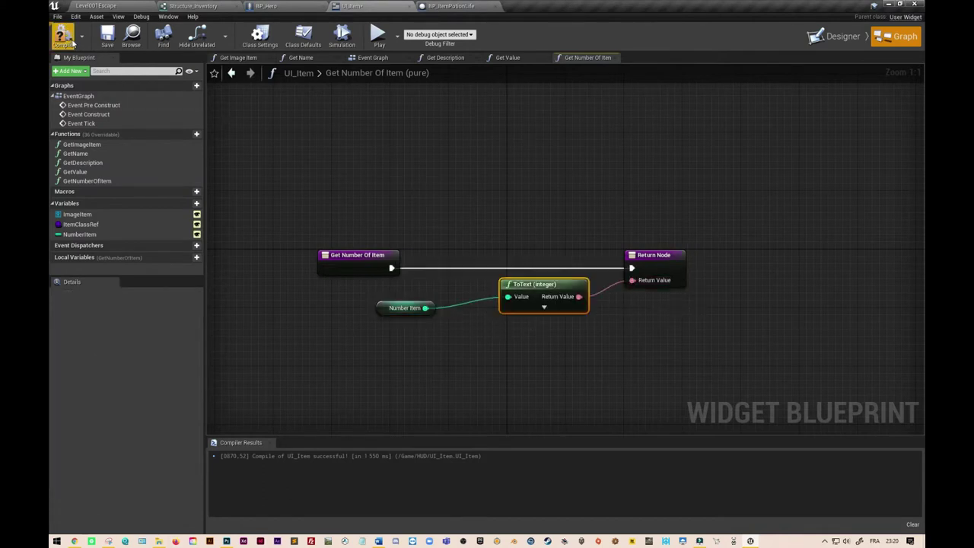
pyautogui.click(107, 35)
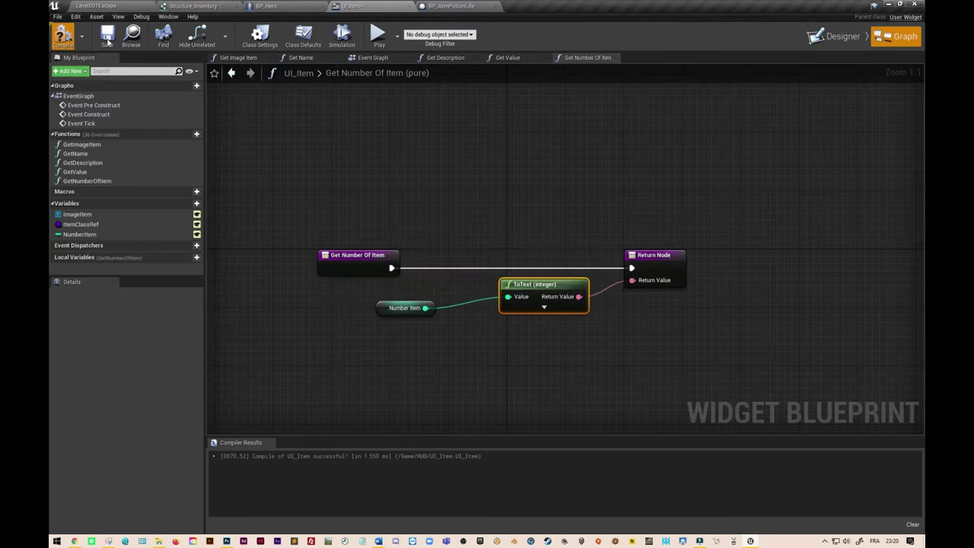
pyautogui.click(107, 34)
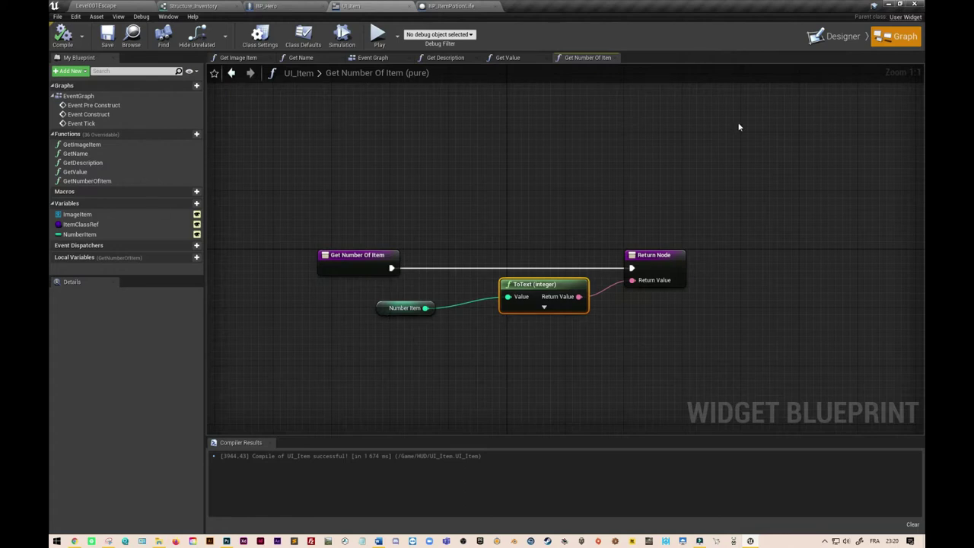
# In BP_Hero's Pick Up Item graph, promote Item Ref to a local variable whose SET runs before ADD
pyautogui.click(271, 6)
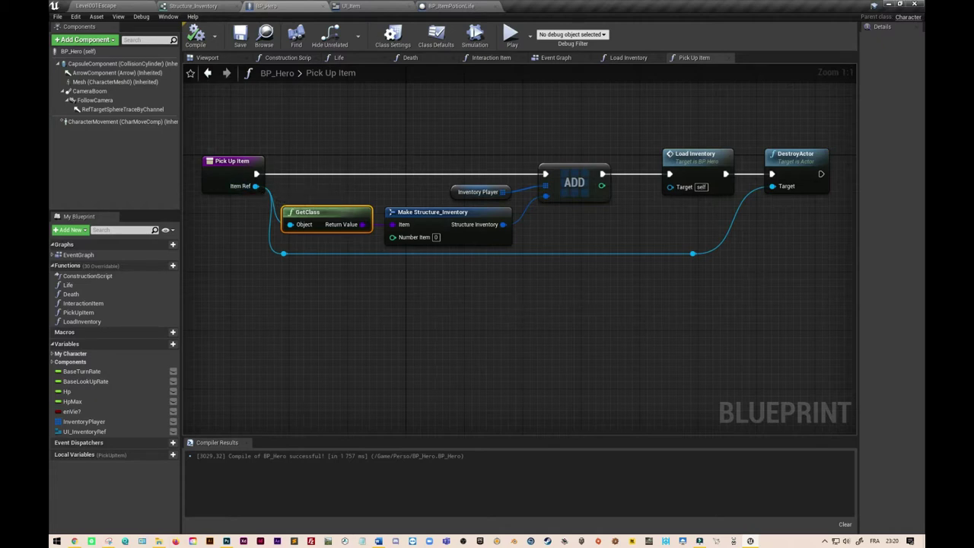
pyautogui.moveTo(276, 327); pyautogui.dragTo(506, 336, button='right')
pyautogui.moveTo(466, 181); pyautogui.dragTo(268, 182)
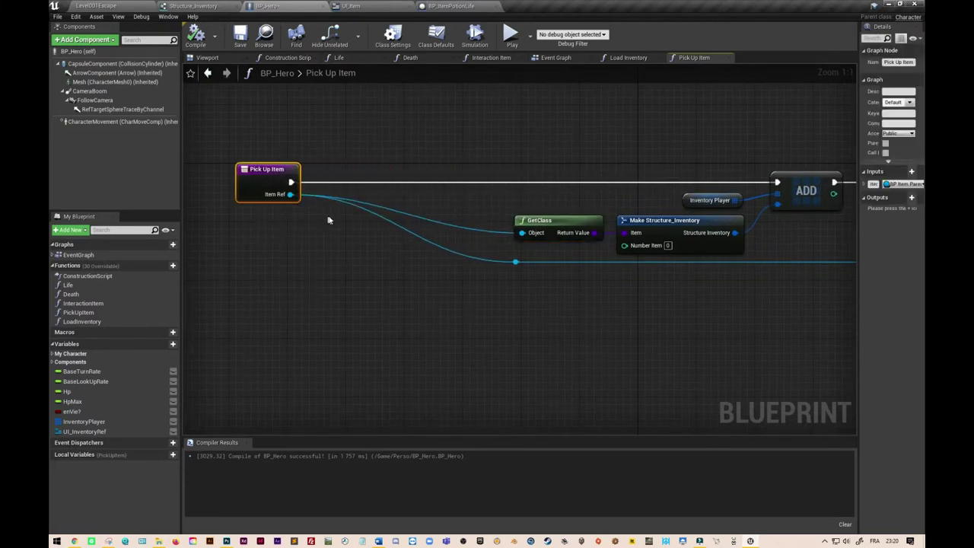
pyautogui.rightClick(291, 195)
pyautogui.moveTo(319, 228)
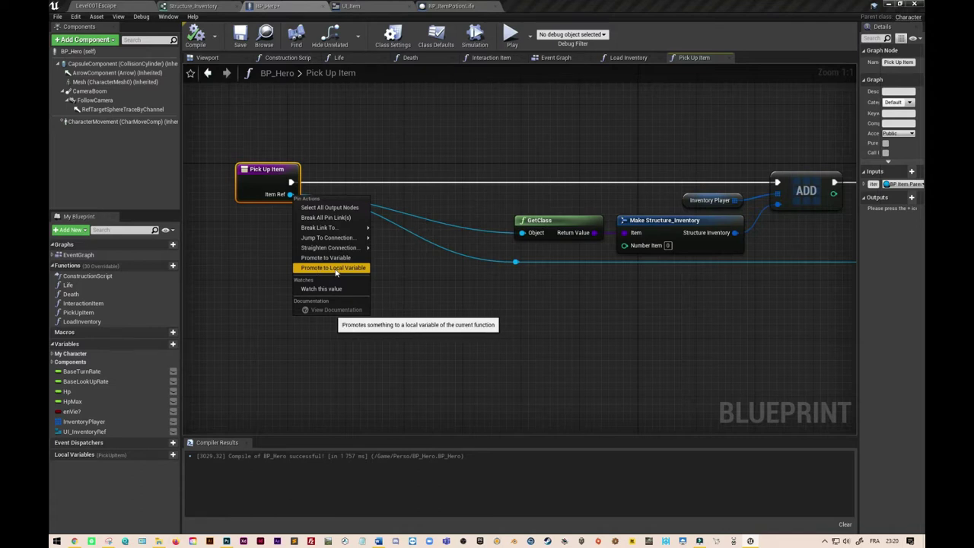
pyautogui.click(332, 268)
pyautogui.moveTo(364, 181); pyautogui.dragTo(362, 181)
pyautogui.moveTo(429, 181); pyautogui.dragTo(777, 182)
pyautogui.moveTo(412, 185); pyautogui.dragTo(475, 189)
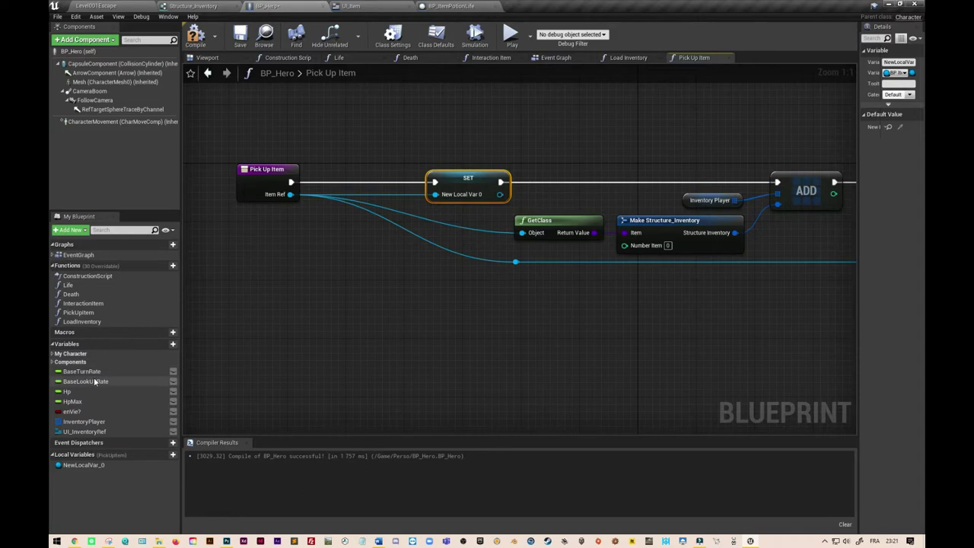
# Rename the new local variable ItemRefLocal
pyautogui.click(99, 466)
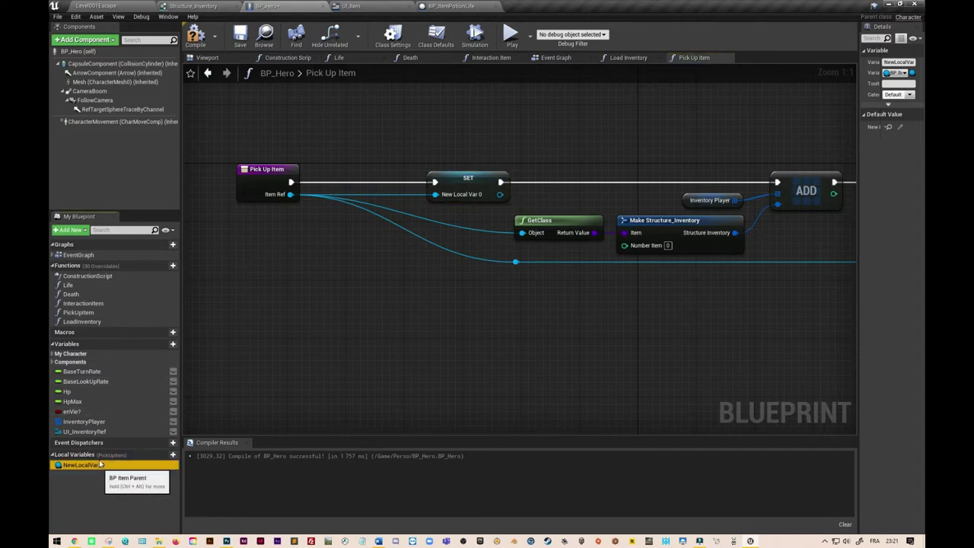
pyautogui.click(92, 466)
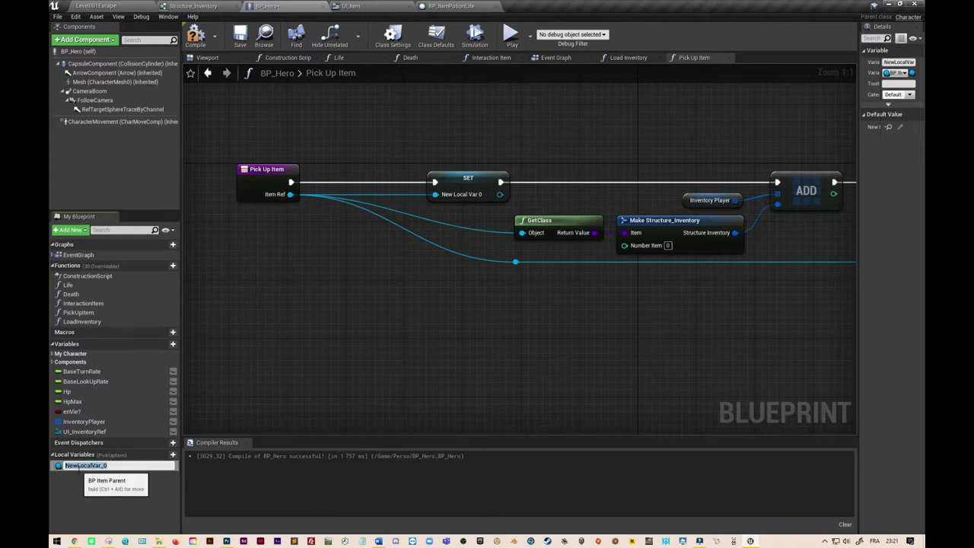
pyautogui.write('Ite')
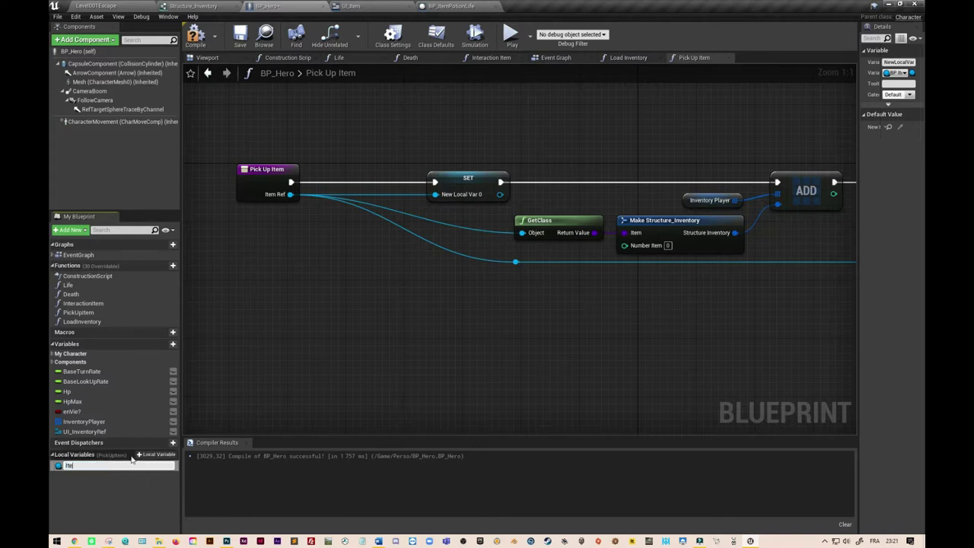
pyautogui.write('mRefLocal')
pyautogui.press('Return')
pyautogui.press('Return')
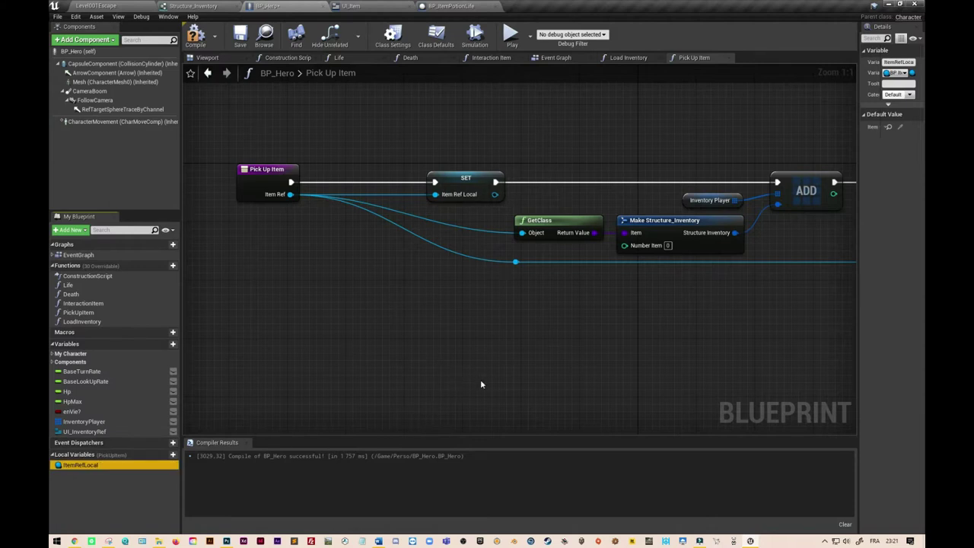
# Use ItemRefLocal instead of Item Ref for GetClass's Object and DestroyActor's Target
pyautogui.moveTo(481, 384); pyautogui.dragTo(421, 408, button='right')
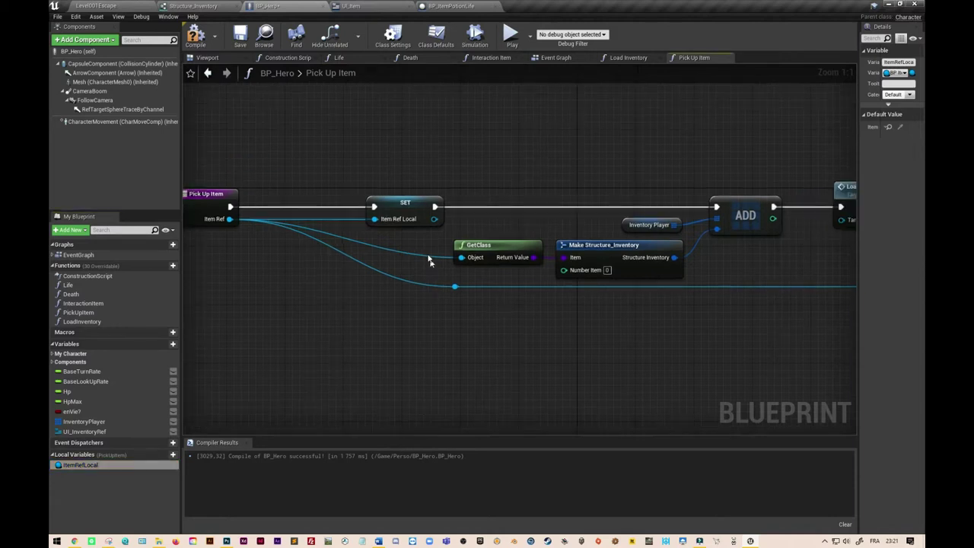
pyautogui.moveTo(422, 259); pyautogui.dragTo(447, 289)
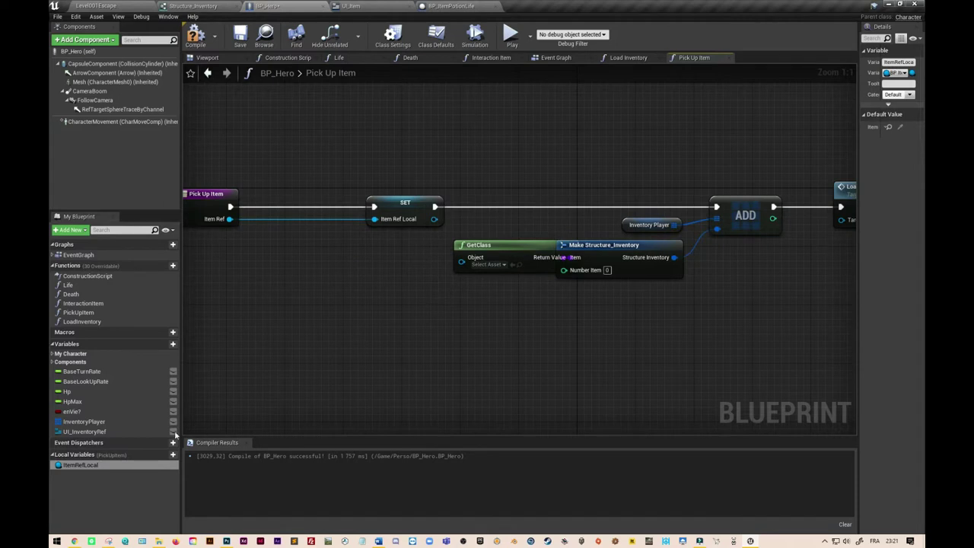
pyautogui.moveTo(80, 464)
pyautogui.mouseDown()
pyautogui.moveTo(463, 268)
pyautogui.moveTo(432, 262)
pyautogui.mouseUp()
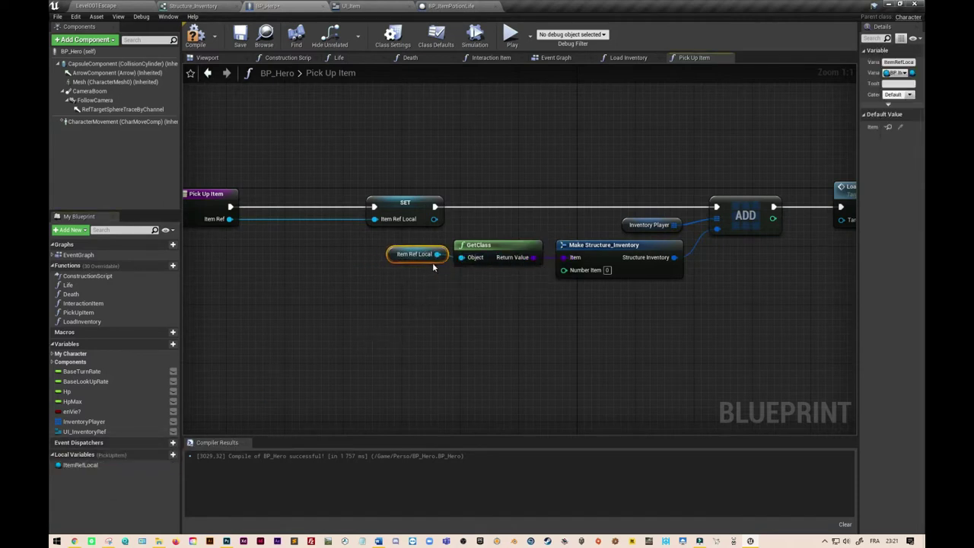
pyautogui.moveTo(691, 307); pyautogui.dragTo(393, 299, button='right')
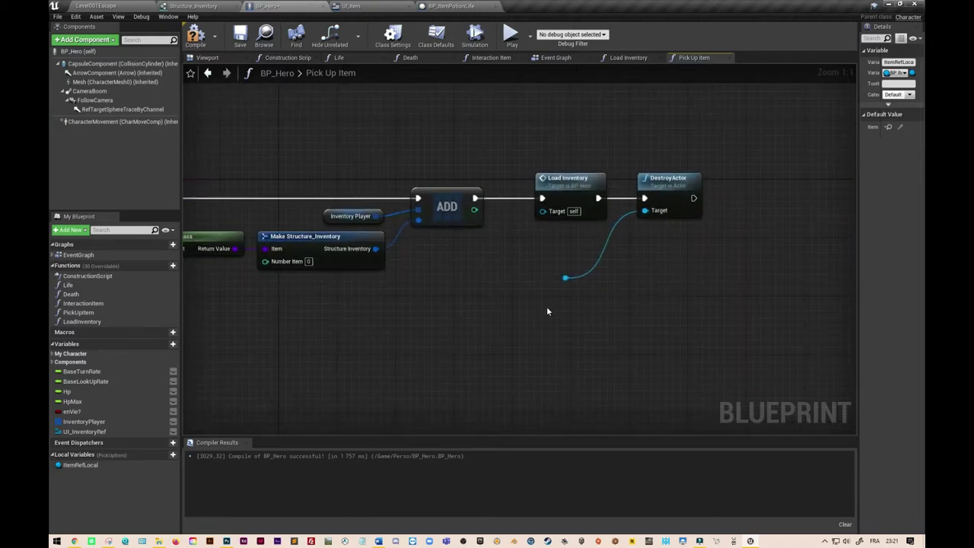
pyautogui.keyDown('alt'); pyautogui.moveTo(80, 465); pyautogui.dragTo(662, 292); pyautogui.keyUp('alt')
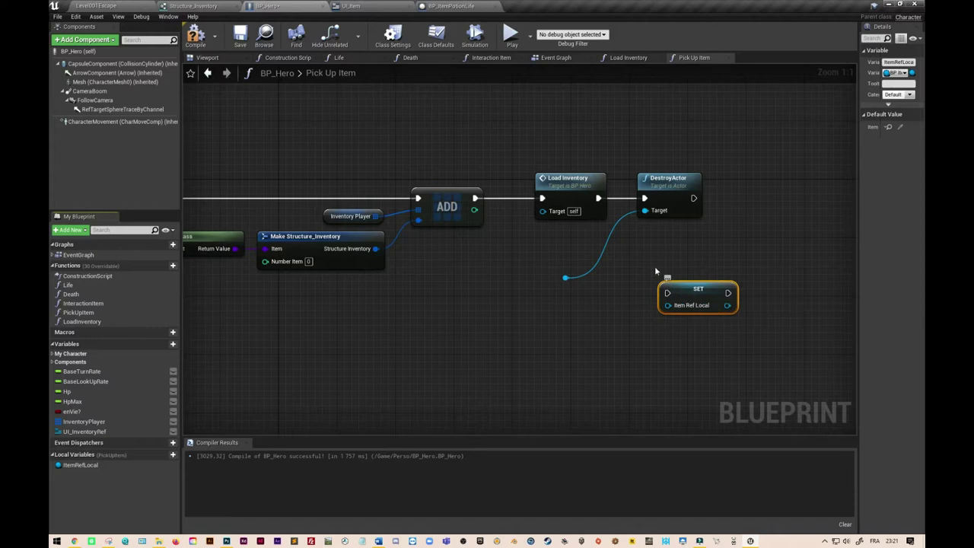
pyautogui.press('Delete')
pyautogui.moveTo(558, 261); pyautogui.dragTo(606, 310)
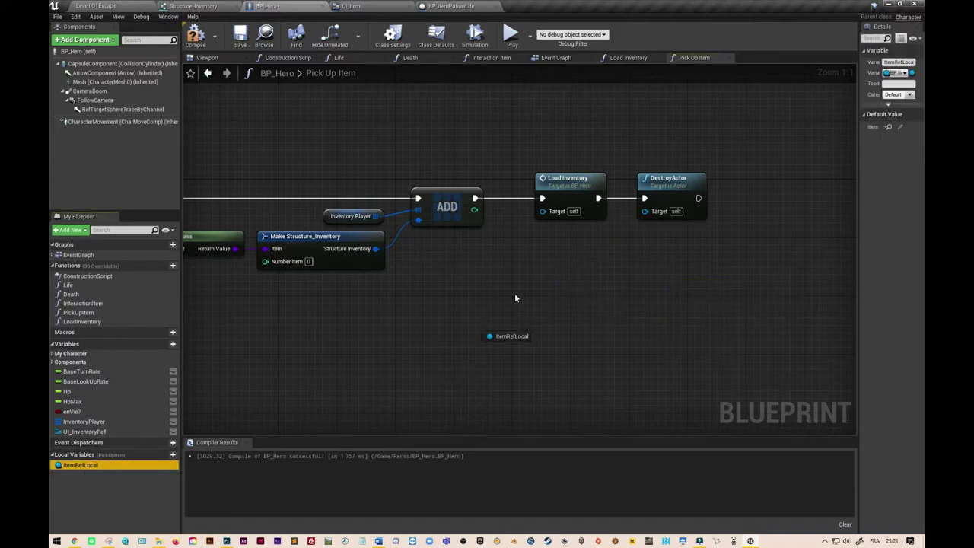
pyautogui.moveTo(79, 465)
pyautogui.mouseDown()
pyautogui.moveTo(635, 226)
pyautogui.moveTo(614, 243)
pyautogui.mouseUp()
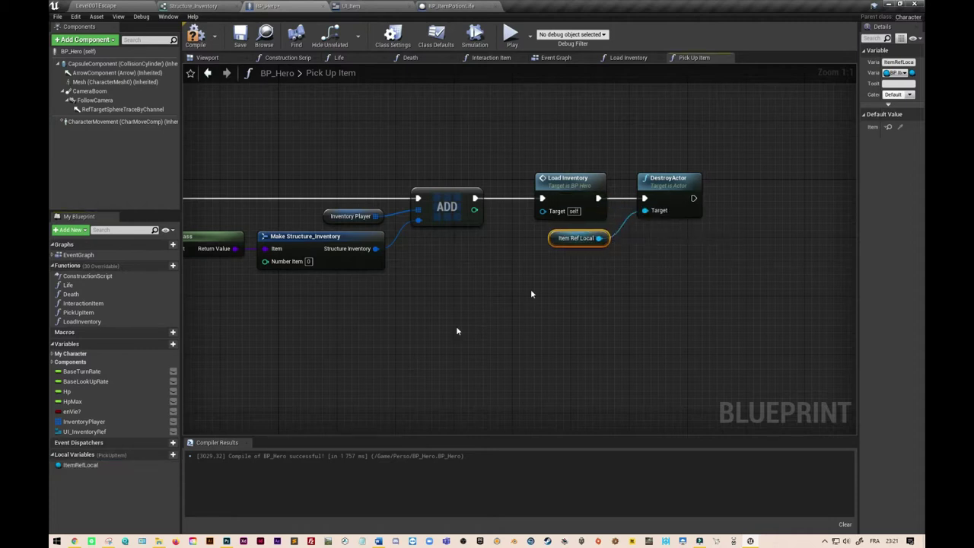
# Place the SET node beside Pick Up Item and add a GetClass node fed by it
pyautogui.moveTo(457, 331); pyautogui.dragTo(609, 247, button='right')
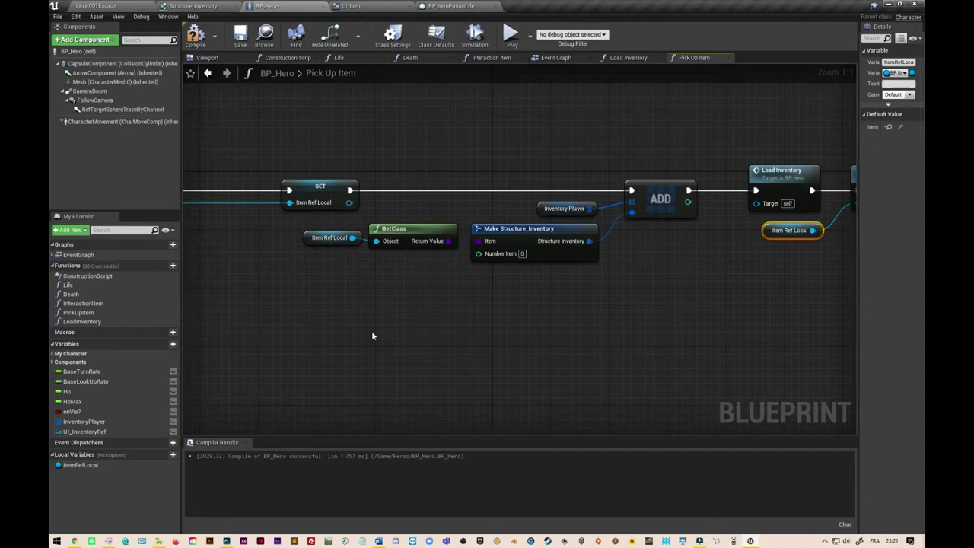
pyautogui.moveTo(372, 336); pyautogui.dragTo(535, 374, button='right')
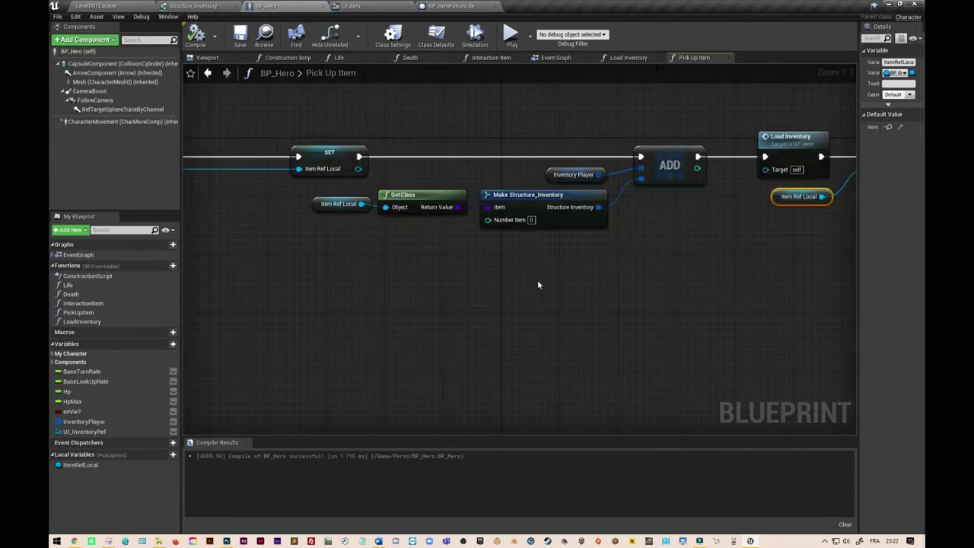
pyautogui.moveTo(466, 282); pyautogui.dragTo(554, 280, button='right')
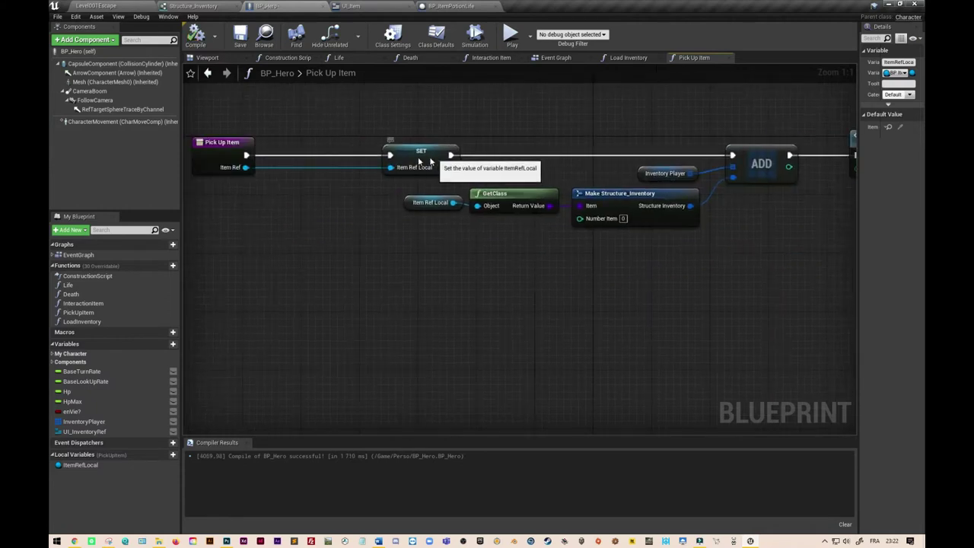
pyautogui.moveTo(433, 158); pyautogui.dragTo(321, 160)
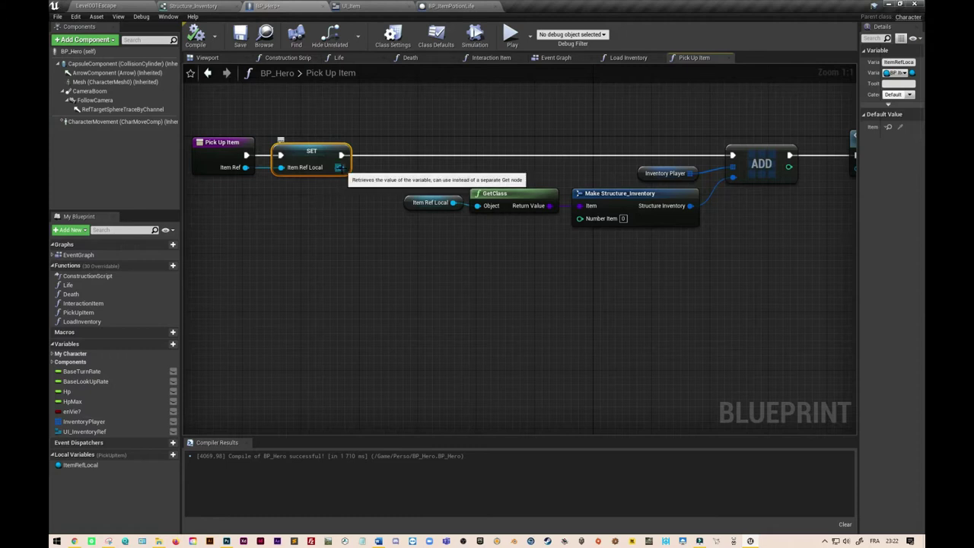
pyautogui.moveTo(339, 166); pyautogui.dragTo(379, 183)
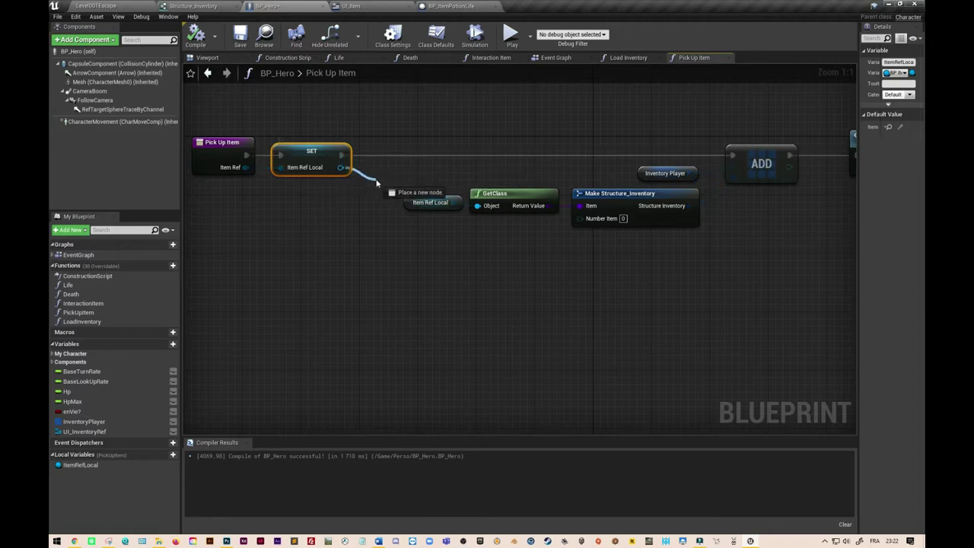
pyautogui.write('get class')
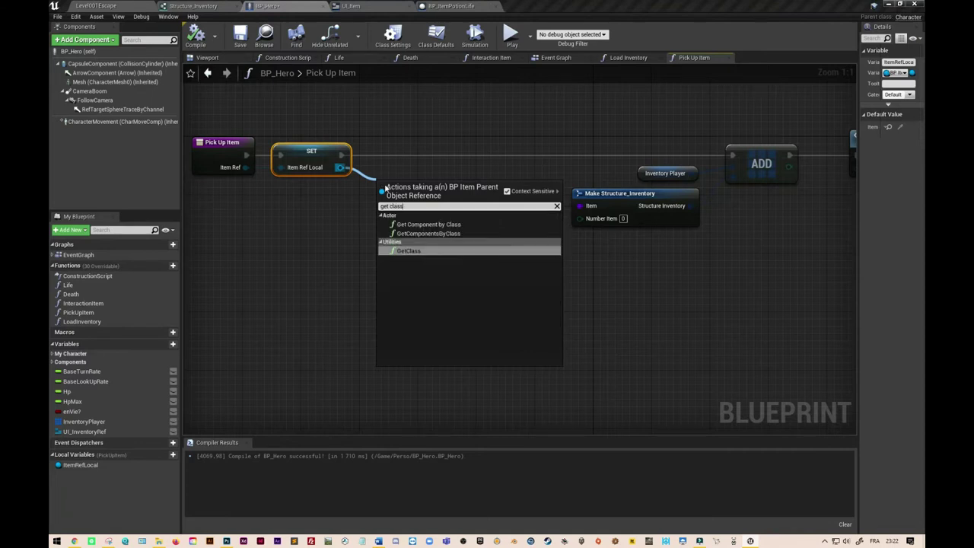
pyautogui.click(411, 251)
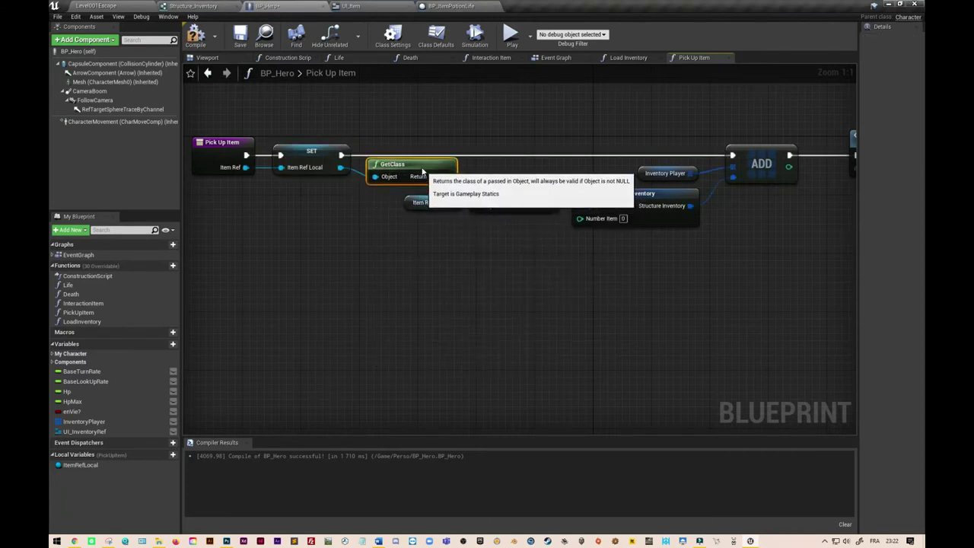
# Promote GetClass's return value to a local variable ItemClassRefLocal, its SET chained after the first SET
pyautogui.rightClick(448, 176)
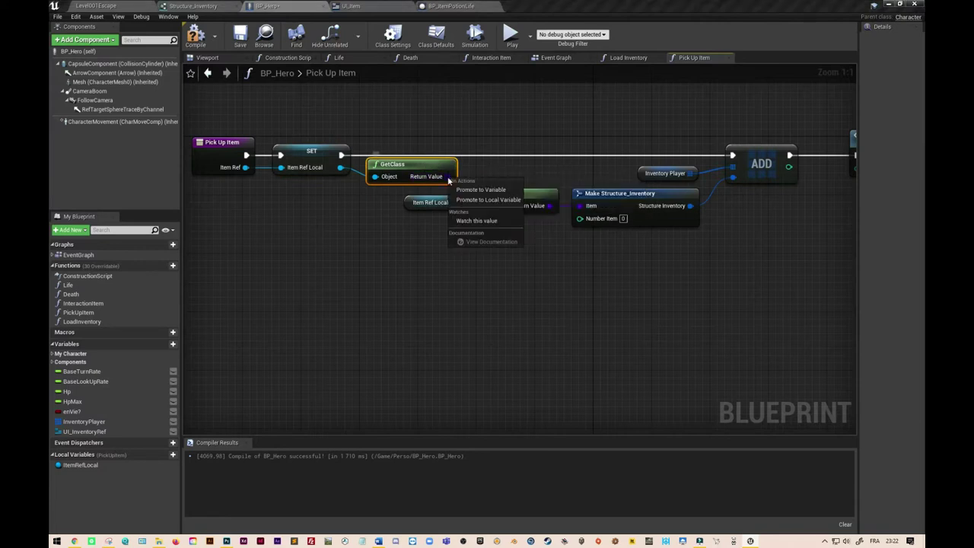
pyautogui.click(500, 201)
pyautogui.moveTo(569, 169); pyautogui.dragTo(507, 164)
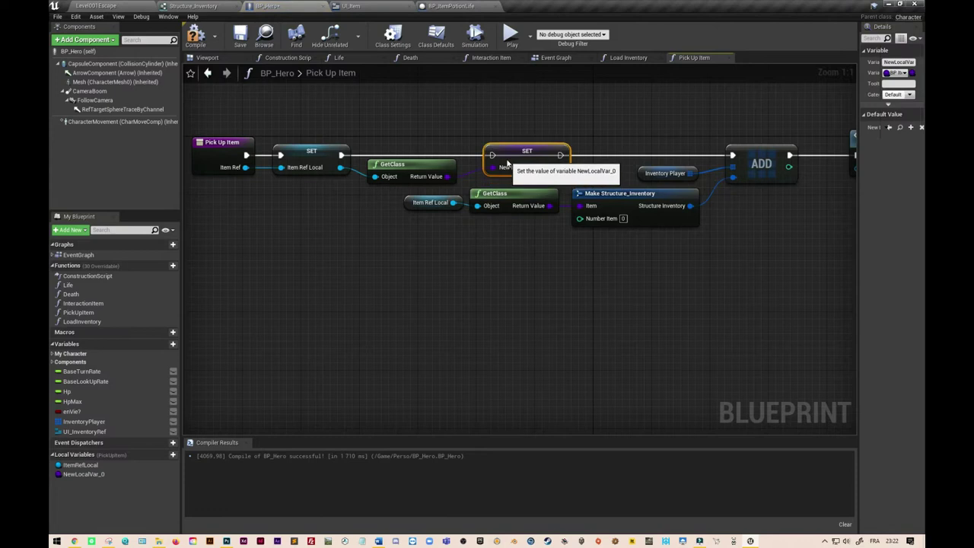
pyautogui.moveTo(341, 155); pyautogui.dragTo(492, 156)
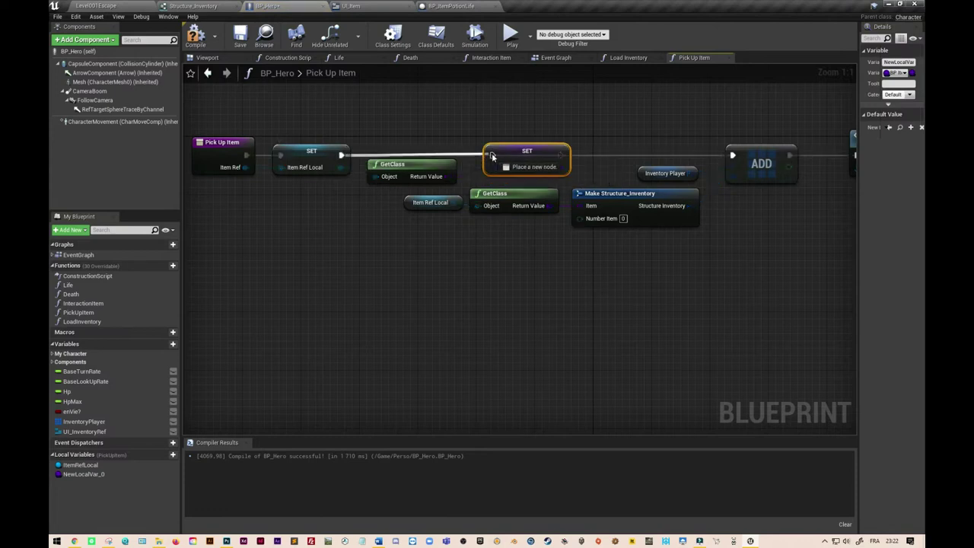
pyautogui.moveTo(560, 155); pyautogui.dragTo(733, 157)
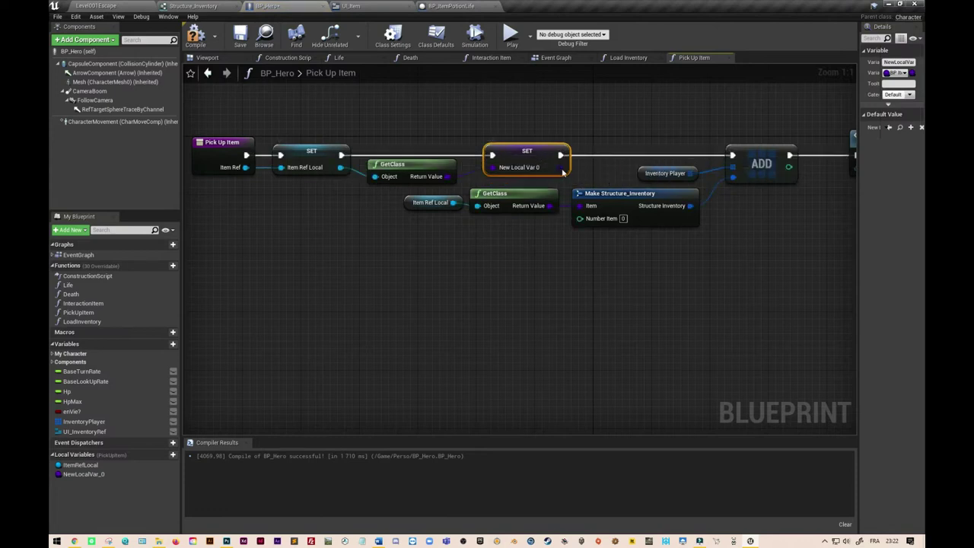
pyautogui.click(85, 475)
pyautogui.click(87, 475)
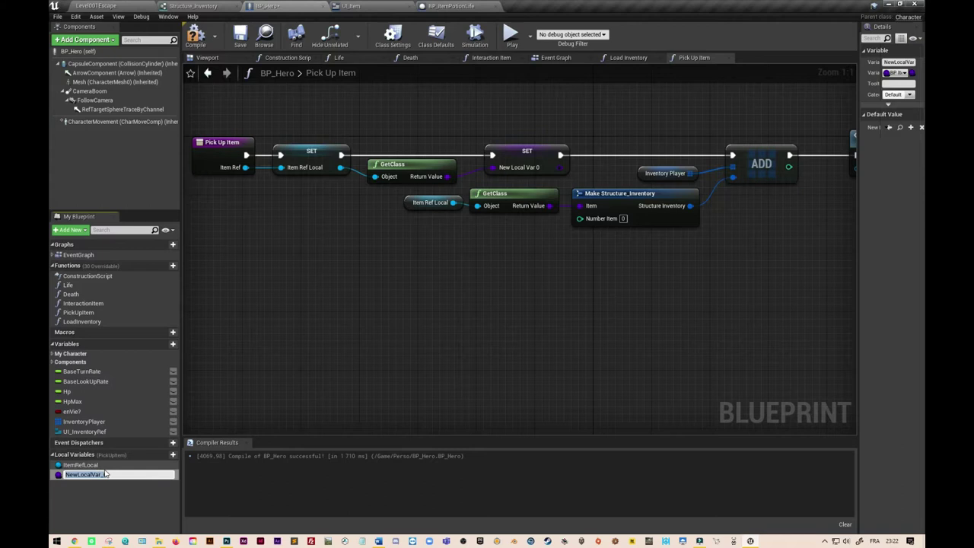
pyautogui.write('ItemCl')
pyautogui.write('a')
pyautogui.press('Return')
# Delete the leftover GetClass and Item Ref Local nodes; feed ItemClassRefLocal into Make Structure_Inventory's Item
pyautogui.moveTo(430, 349); pyautogui.dragTo(301, 353, button='right')
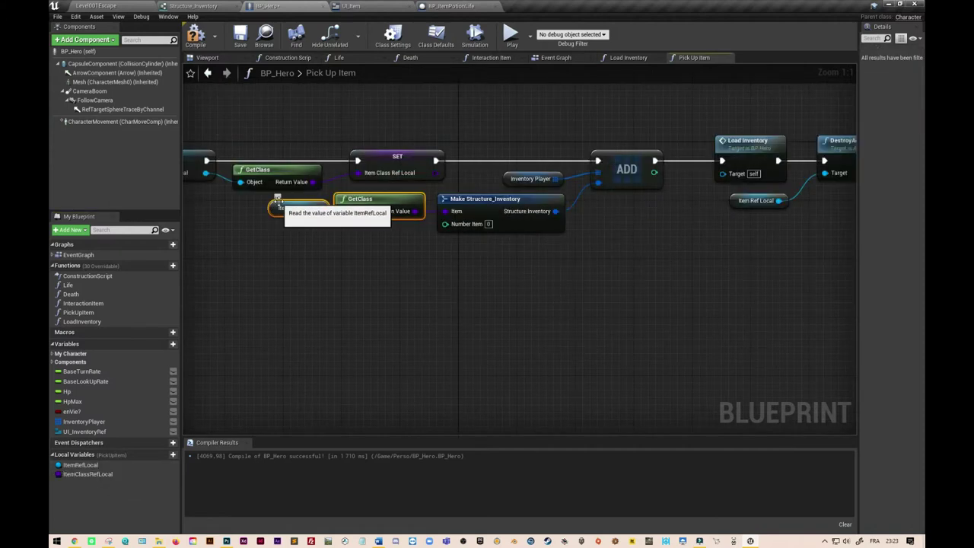
pyautogui.press('Delete')
pyautogui.moveTo(477, 247); pyautogui.dragTo(360, 271, button='right')
pyautogui.moveTo(319, 198); pyautogui.dragTo(328, 236)
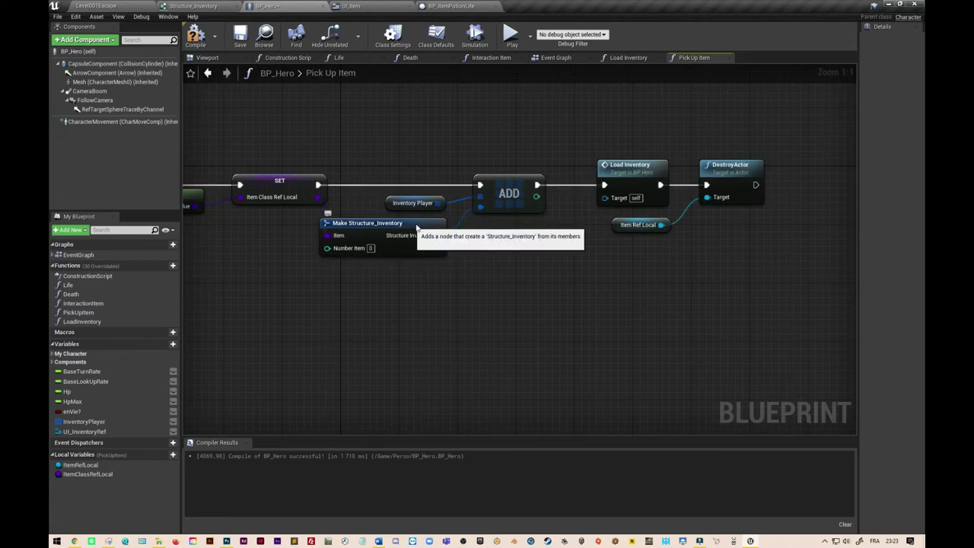
pyautogui.moveTo(404, 237); pyautogui.dragTo(417, 237)
# Rearrange the ADD group, Inventory Player and Make Structure_Inventory to make room after the class SET
pyautogui.moveTo(348, 264); pyautogui.dragTo(356, 332, button='right')
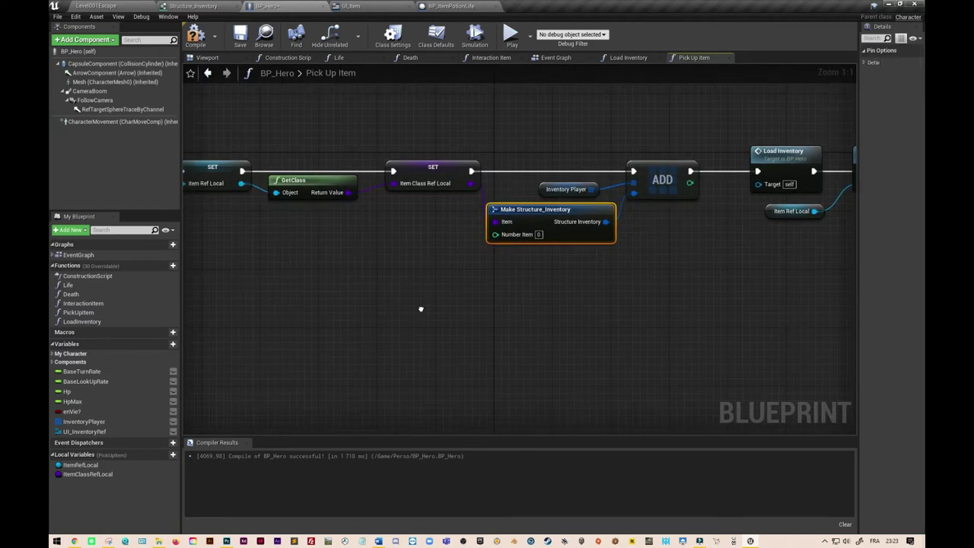
pyautogui.moveTo(270, 333); pyautogui.dragTo(253, 323, button='right')
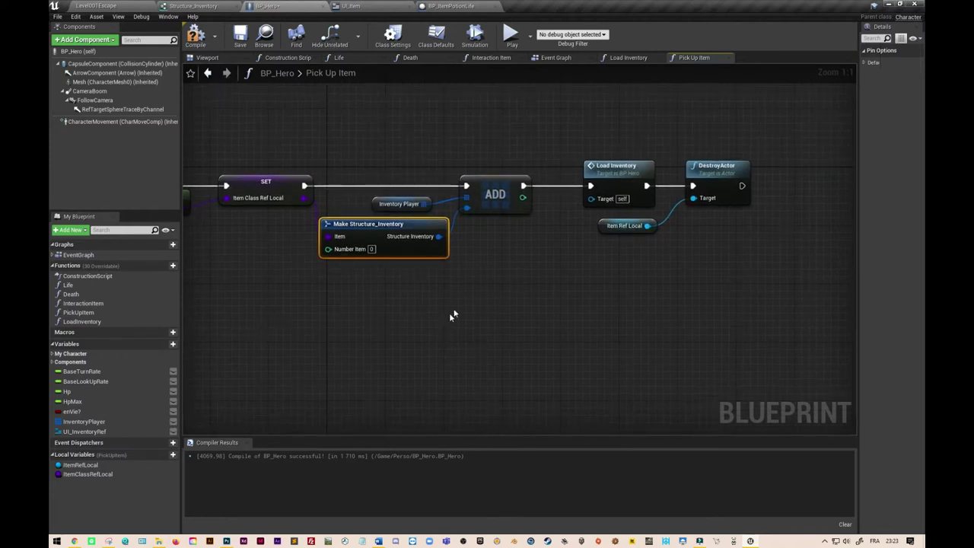
pyautogui.moveTo(505, 283); pyautogui.dragTo(362, 281, button='right')
pyautogui.moveTo(349, 129); pyautogui.dragTo(621, 270)
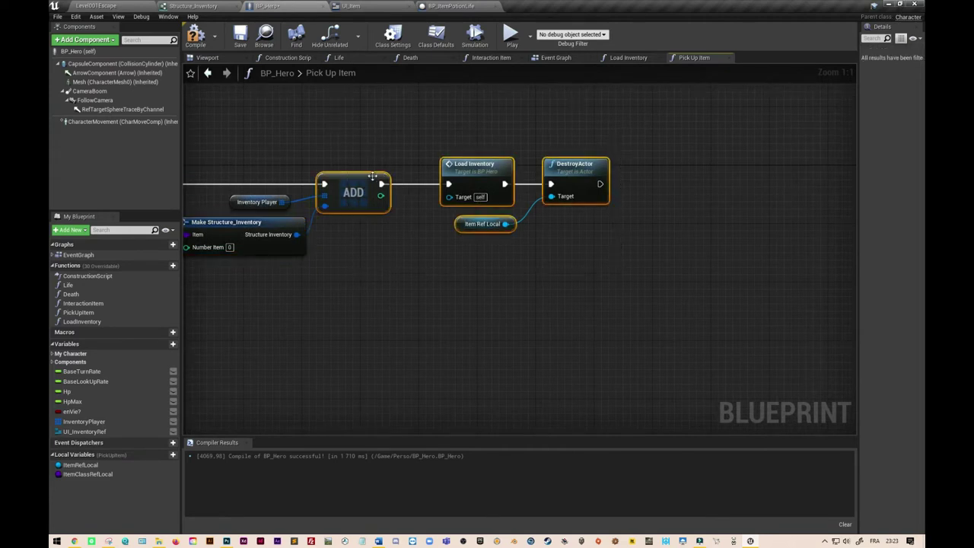
pyautogui.moveTo(368, 173); pyautogui.dragTo(595, 174)
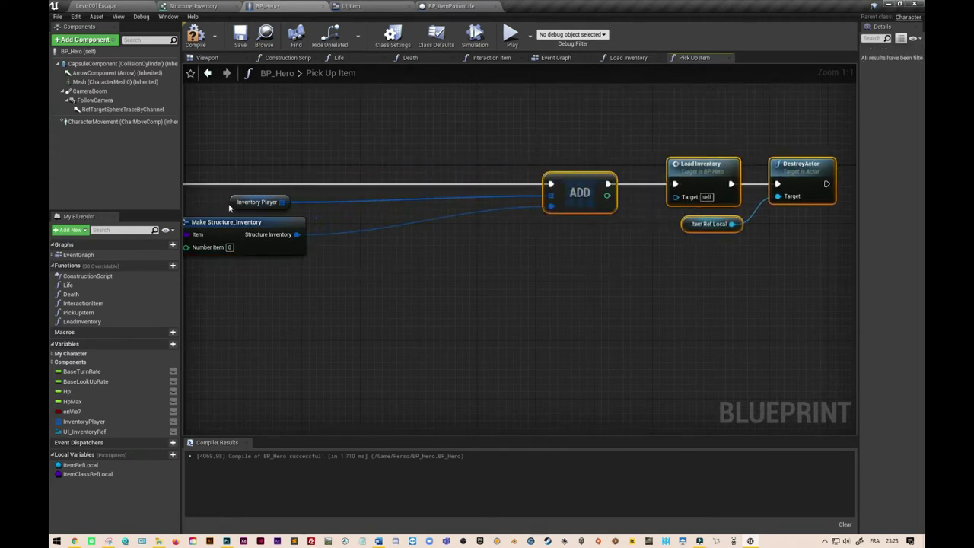
pyautogui.moveTo(239, 205); pyautogui.dragTo(452, 199)
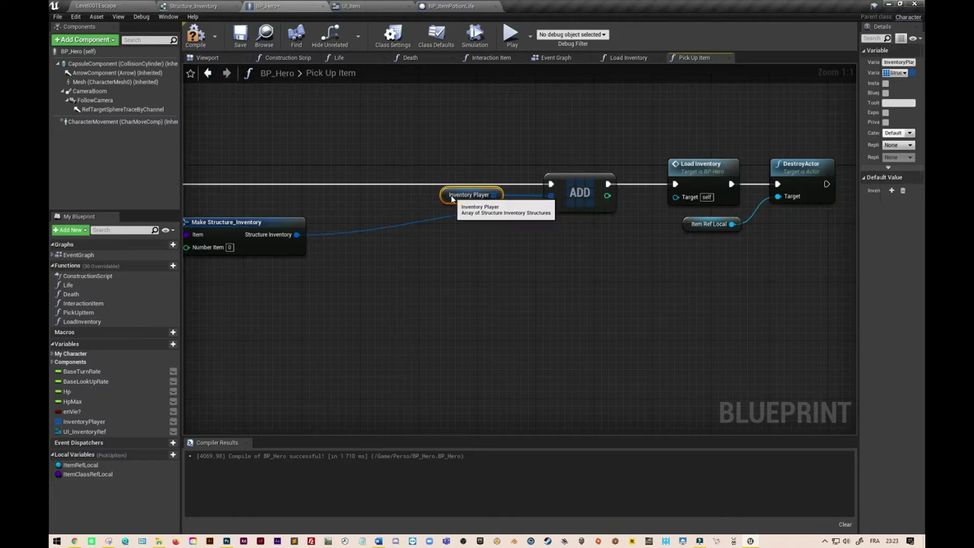
pyautogui.moveTo(358, 298)
pyautogui.mouseDown(button='right')
pyautogui.moveTo(662, 295)
pyautogui.moveTo(631, 297)
pyautogui.mouseUp(button='right')
pyautogui.moveTo(586, 223); pyautogui.dragTo(481, 221)
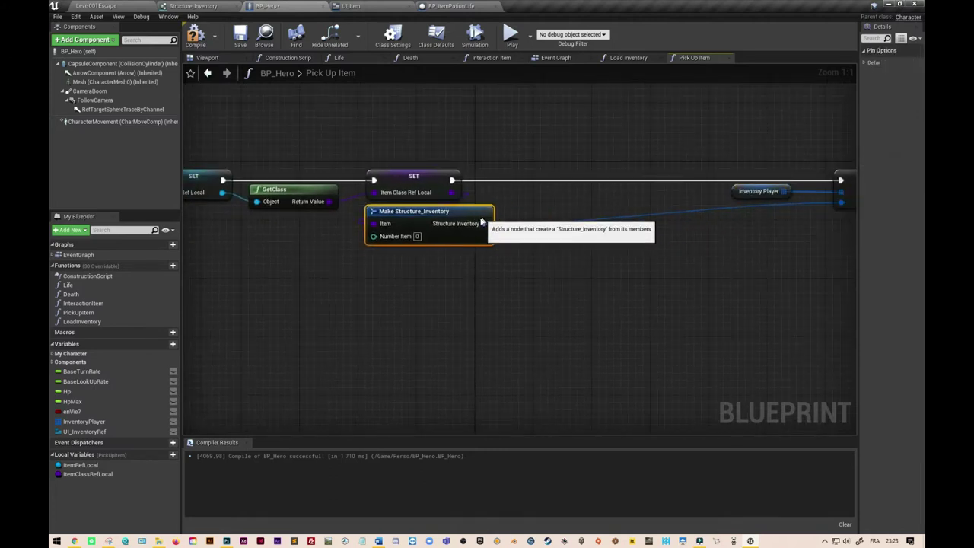
pyautogui.moveTo(315, 283)
pyautogui.mouseDown(button='right')
pyautogui.moveTo(530, 278)
pyautogui.moveTo(328, 287)
pyautogui.mouseUp(button='right')
pyautogui.moveTo(735, 279); pyautogui.dragTo(601, 305, button='right')
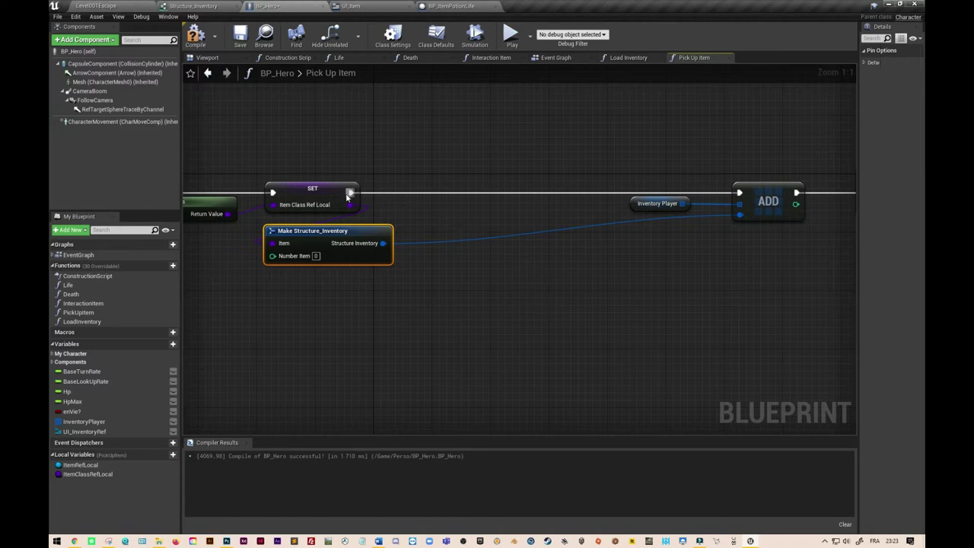
pyautogui.moveTo(351, 192); pyautogui.dragTo(457, 198)
# Add a Branch after the class SET node and move Make Structure_Inventory out of the way
pyautogui.write('branch')
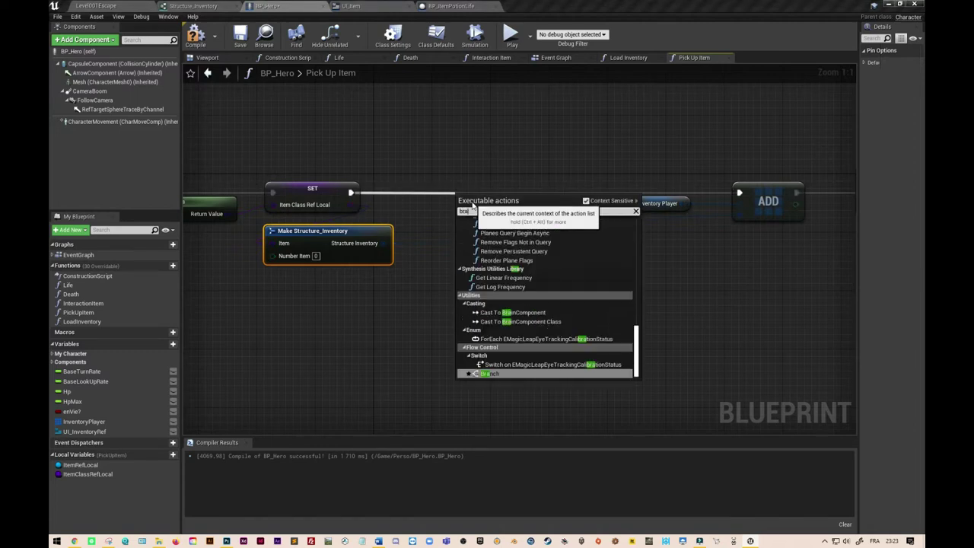
pyautogui.press('Return')
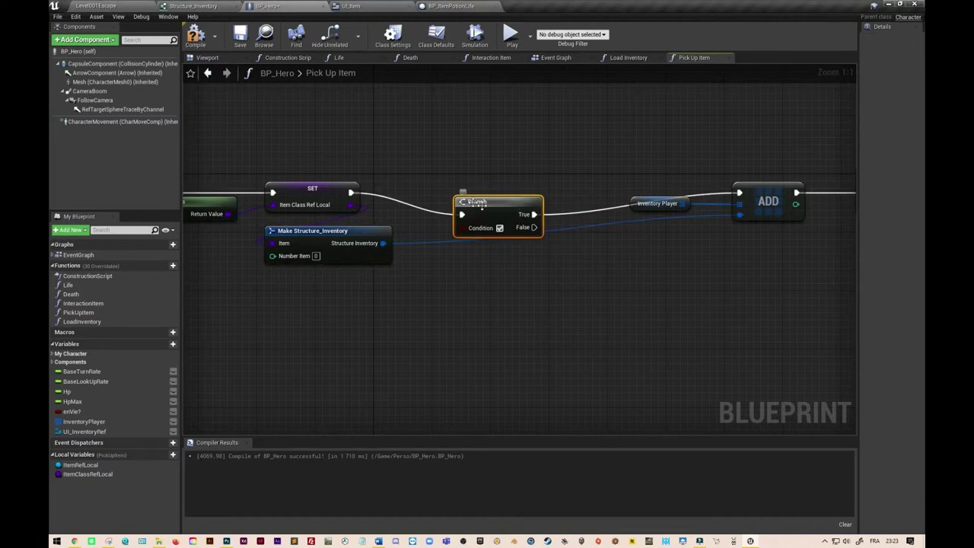
pyautogui.moveTo(494, 206); pyautogui.dragTo(500, 185)
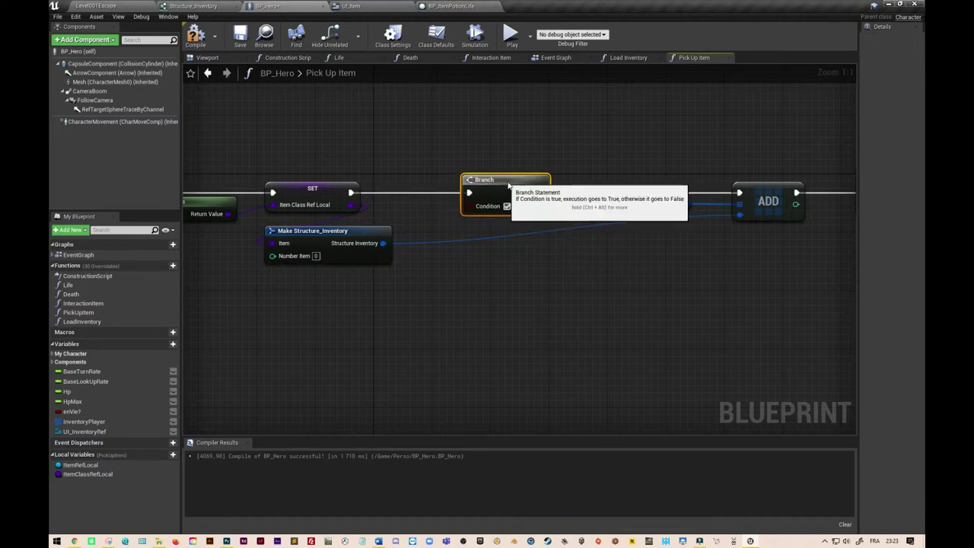
pyautogui.moveTo(257, 310); pyautogui.dragTo(362, 303, button='right')
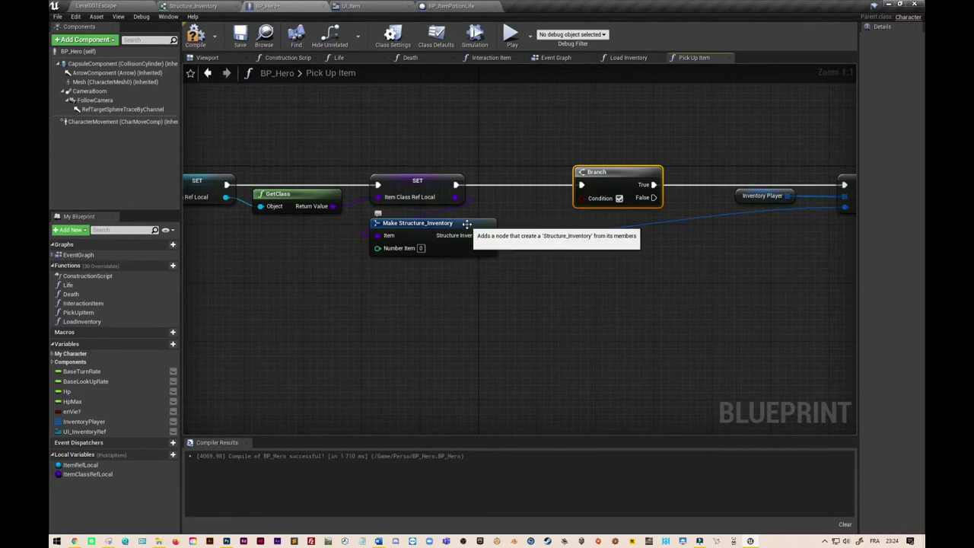
pyautogui.moveTo(466, 224); pyautogui.dragTo(554, 341)
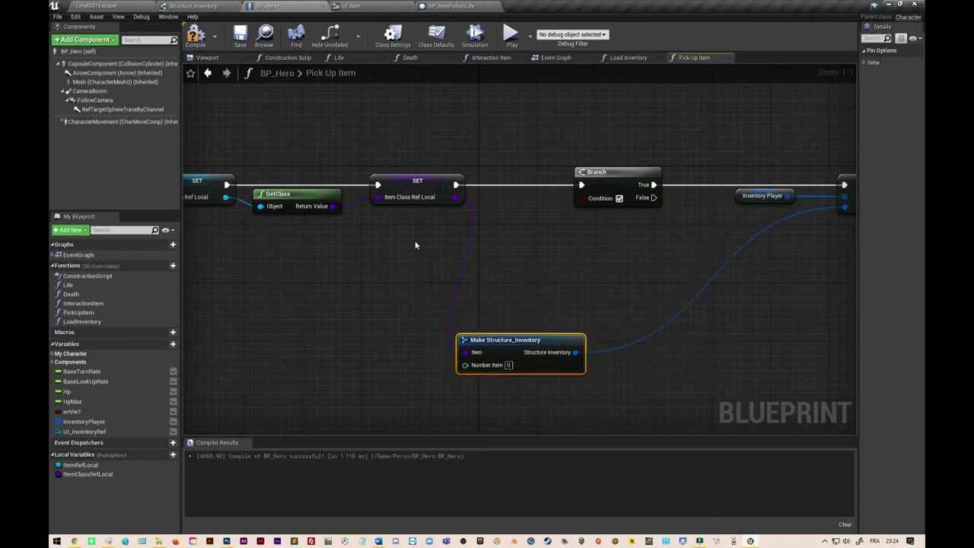
# Add Get Class Defaults fed by GetClass's Return Value, under the class SET
pyautogui.moveTo(332, 206); pyautogui.dragTo(361, 237)
pyautogui.write('get')
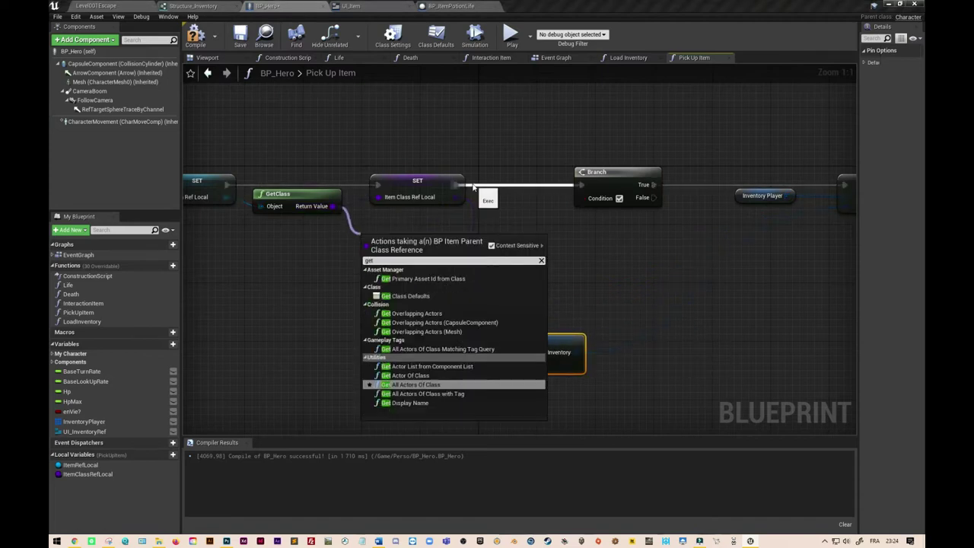
pyautogui.write(' class default')
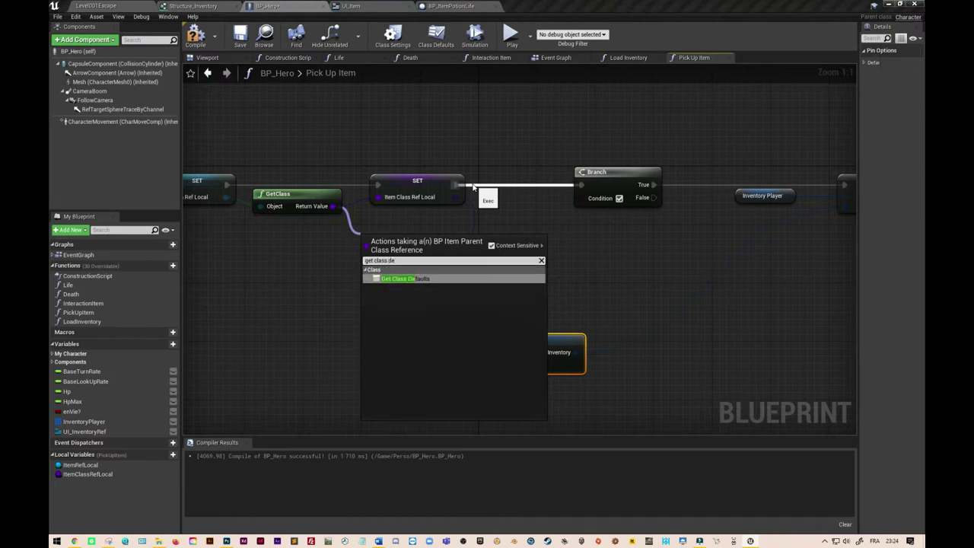
pyautogui.click(470, 281)
pyautogui.moveTo(440, 242); pyautogui.dragTo(447, 229)
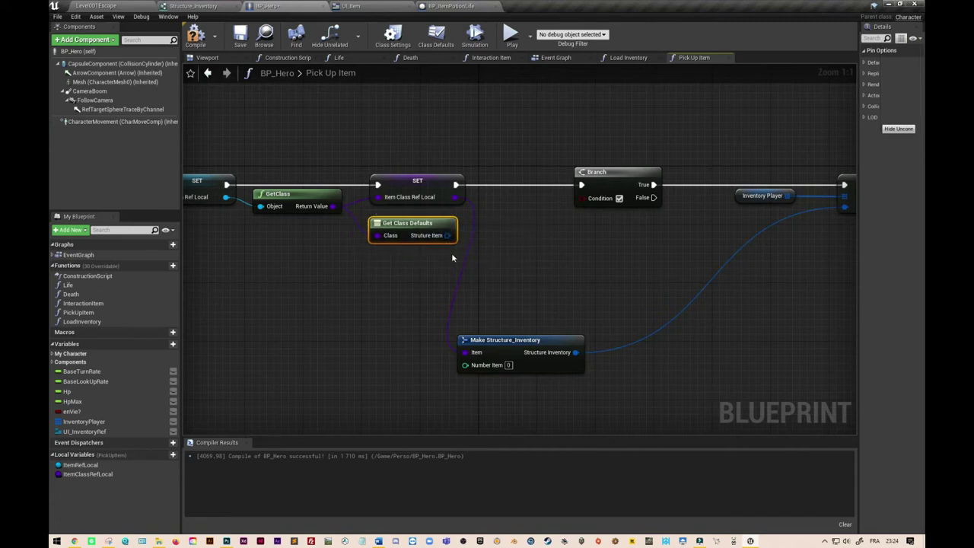
# Break the Struture Item output with Break Struct_Items and unhook Make Structure_Inventory's Item
pyautogui.moveTo(451, 236); pyautogui.dragTo(404, 289)
pyautogui.write('break')
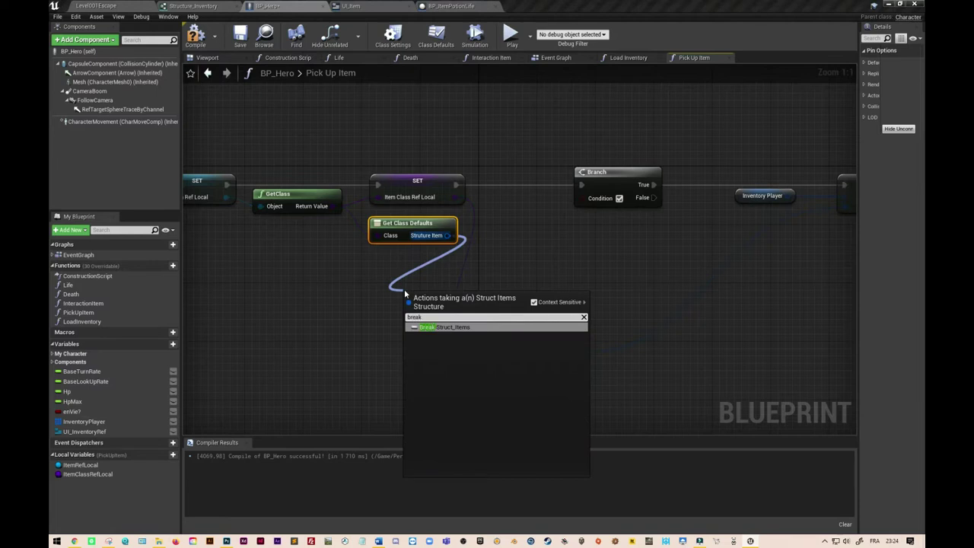
pyautogui.write(' str')
pyautogui.click(459, 329)
pyautogui.moveTo(450, 292); pyautogui.dragTo(419, 253)
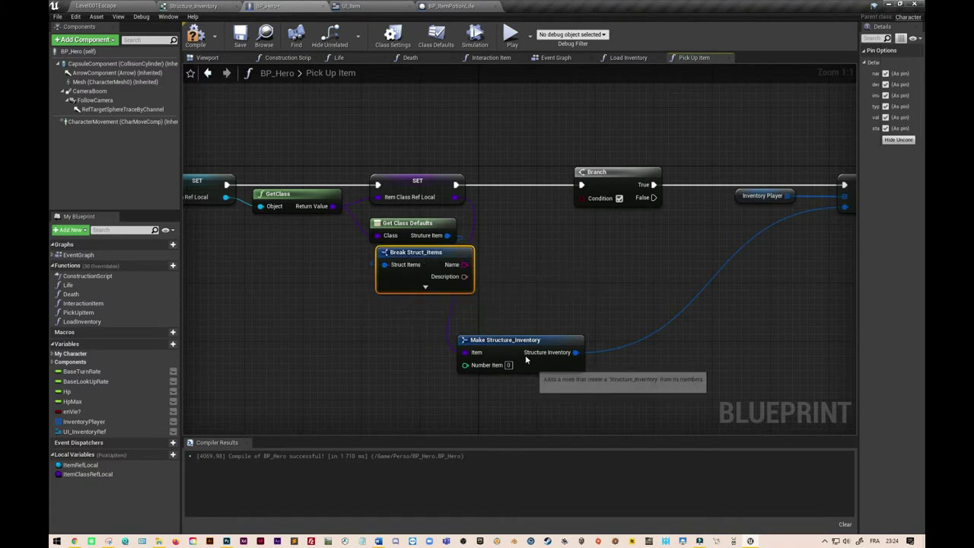
pyautogui.moveTo(514, 345); pyautogui.dragTo(572, 331)
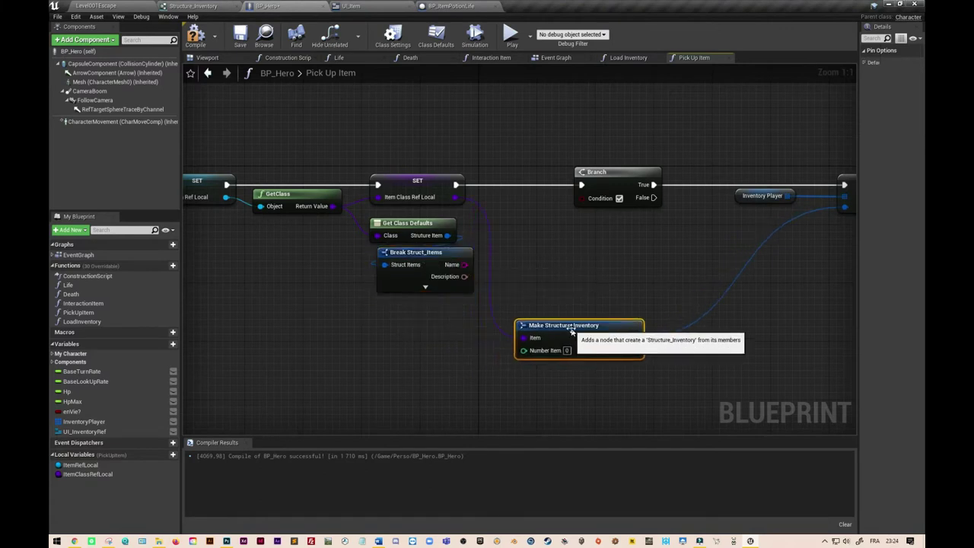
pyautogui.keyDown('alt'); pyautogui.click(490, 269); pyautogui.keyUp('alt')
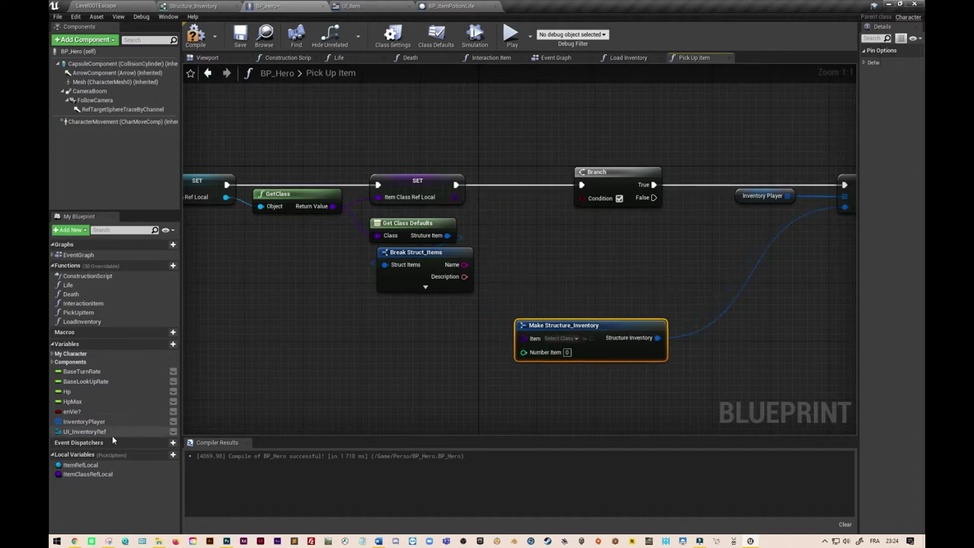
# Reconnect ItemClassRefLocal to Make Structure_Inventory's Item and wire Stackable? into the Branch condition
pyautogui.moveTo(88, 475)
pyautogui.mouseDown()
pyautogui.moveTo(522, 338)
pyautogui.moveTo(488, 348)
pyautogui.mouseUp()
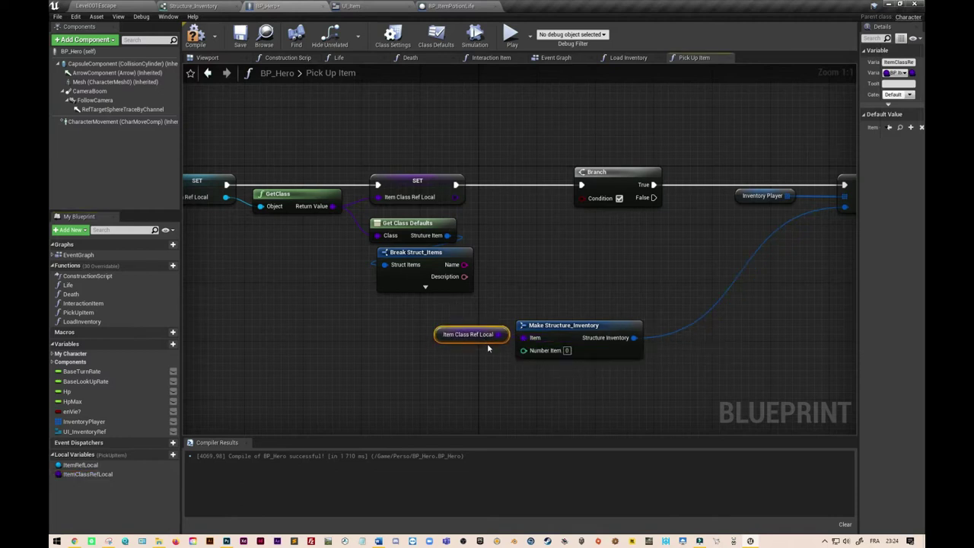
pyautogui.moveTo(613, 282); pyautogui.dragTo(531, 295, button='right')
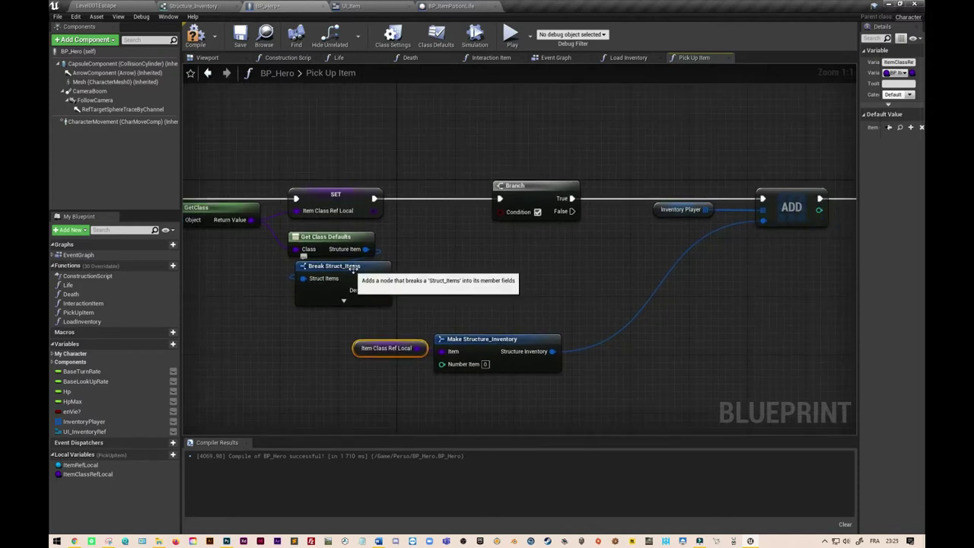
pyautogui.click(370, 302)
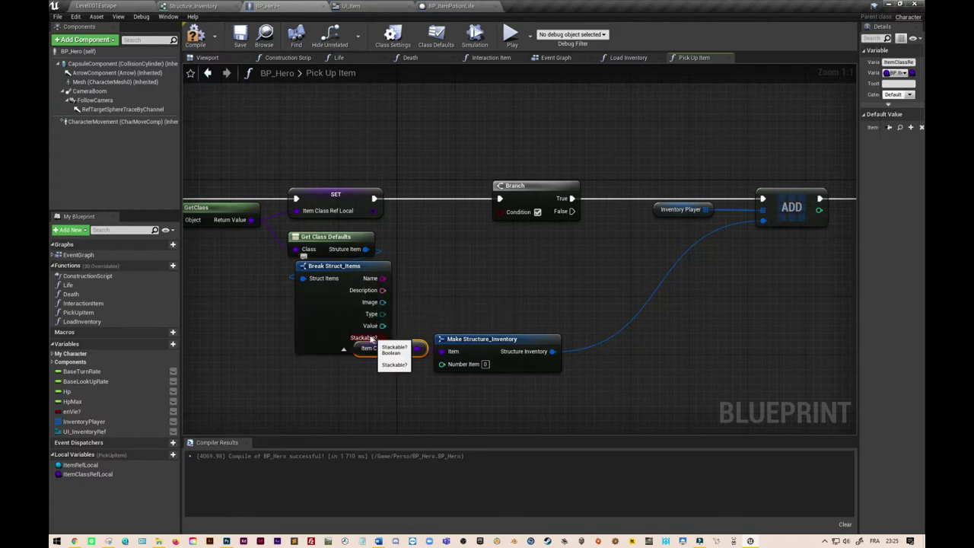
pyautogui.moveTo(383, 337); pyautogui.dragTo(500, 211)
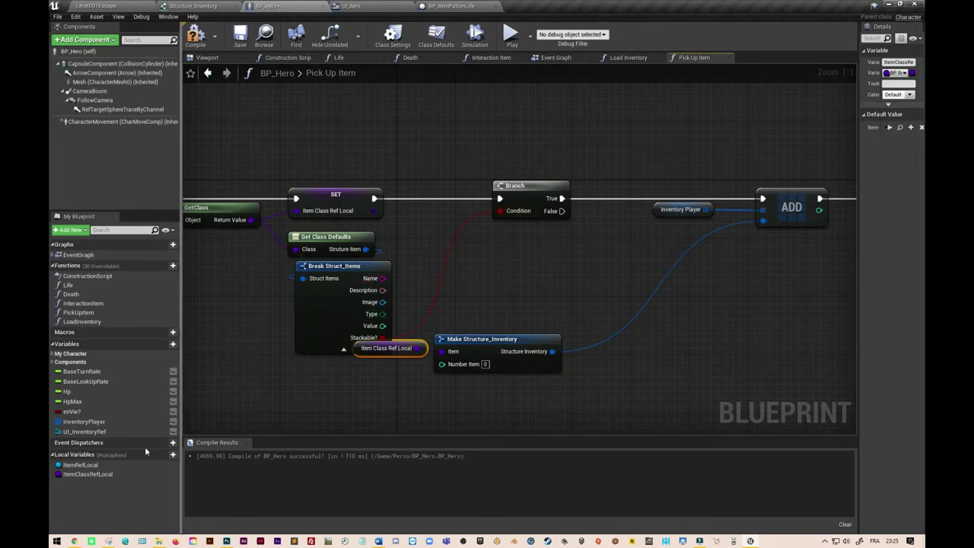
# Hide the name, description, image, type and value pins on Break Struct_Items
pyautogui.click(330, 294)
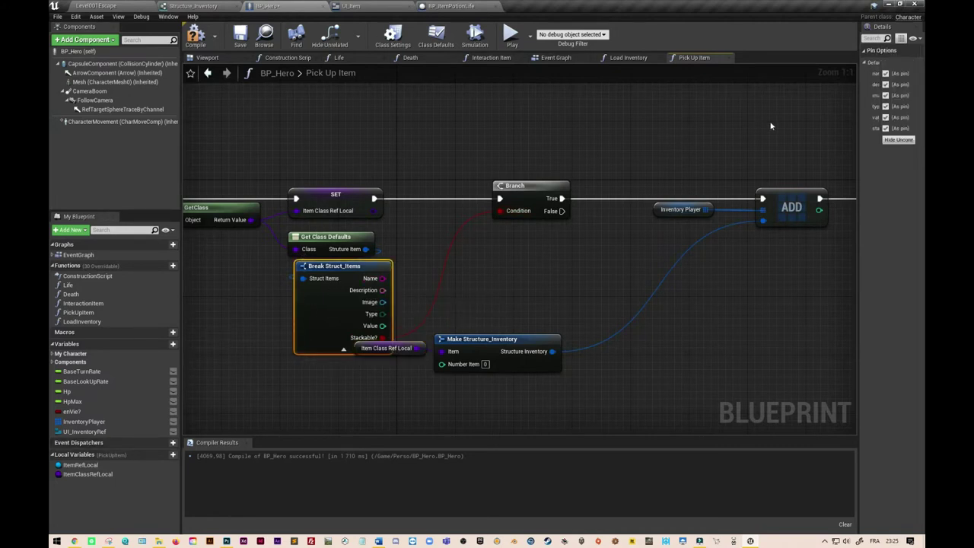
pyautogui.moveTo(858, 155); pyautogui.dragTo(732, 155)
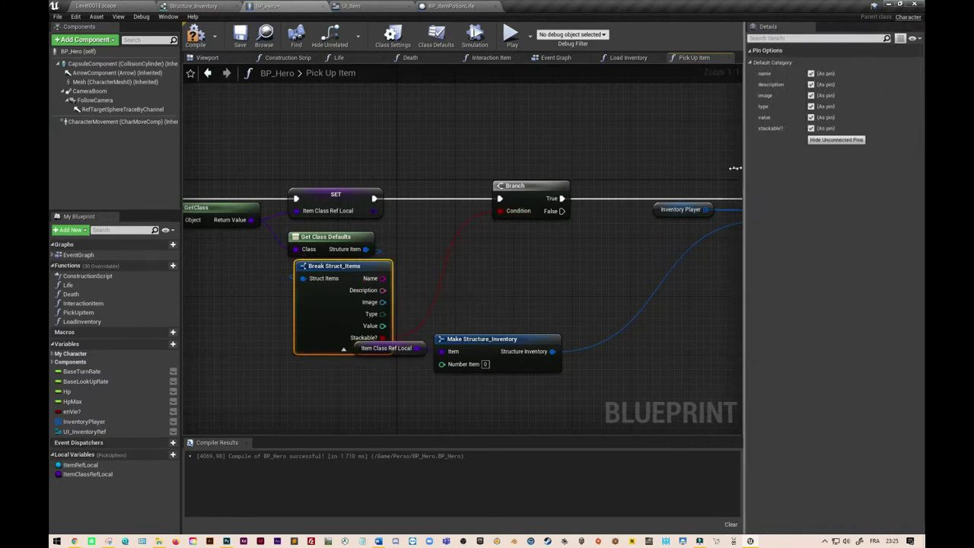
pyautogui.click(804, 73)
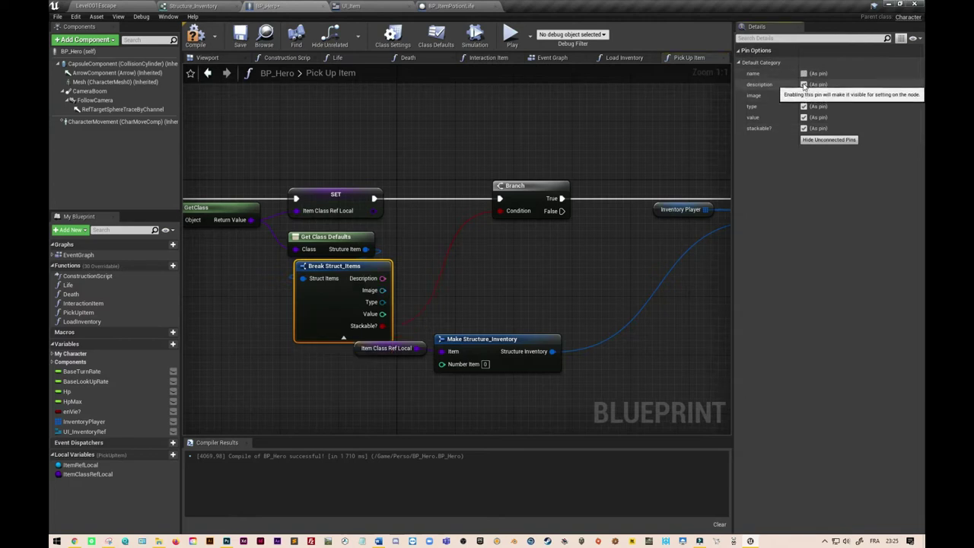
pyautogui.click(804, 84)
pyautogui.click(804, 95)
pyautogui.click(803, 106)
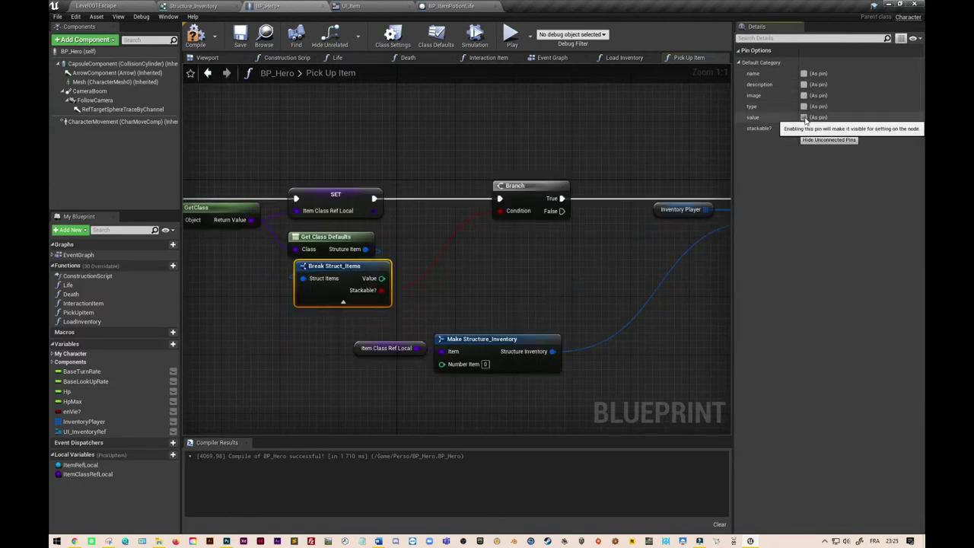
pyautogui.click(803, 117)
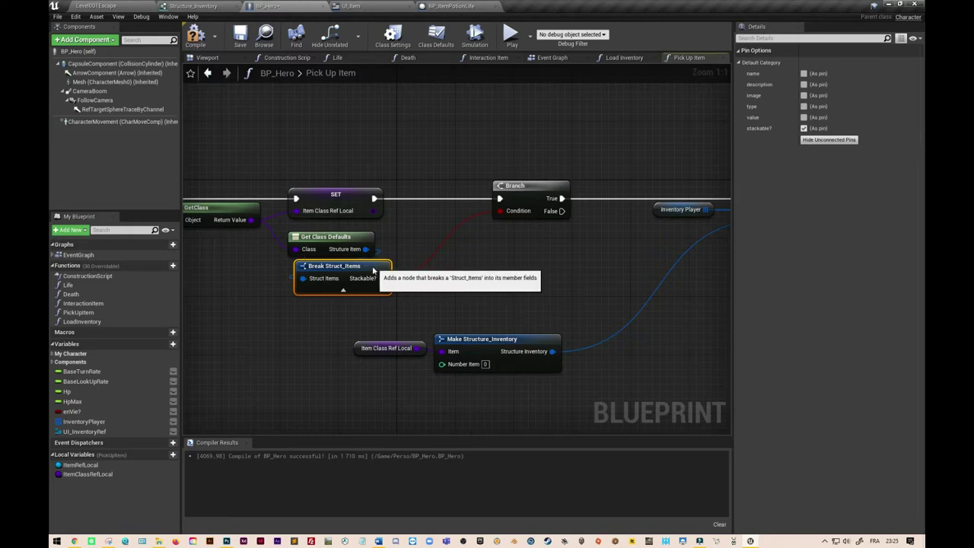
pyautogui.moveTo(393, 283)
pyautogui.mouseDown(button='right')
pyautogui.moveTo(629, 263)
pyautogui.moveTo(395, 245)
pyautogui.moveTo(454, 248)
pyautogui.moveTo(694, 303)
pyautogui.moveTo(229, 287)
pyautogui.moveTo(449, 239)
pyautogui.moveTo(395, 239)
pyautogui.mouseUp(button='right')
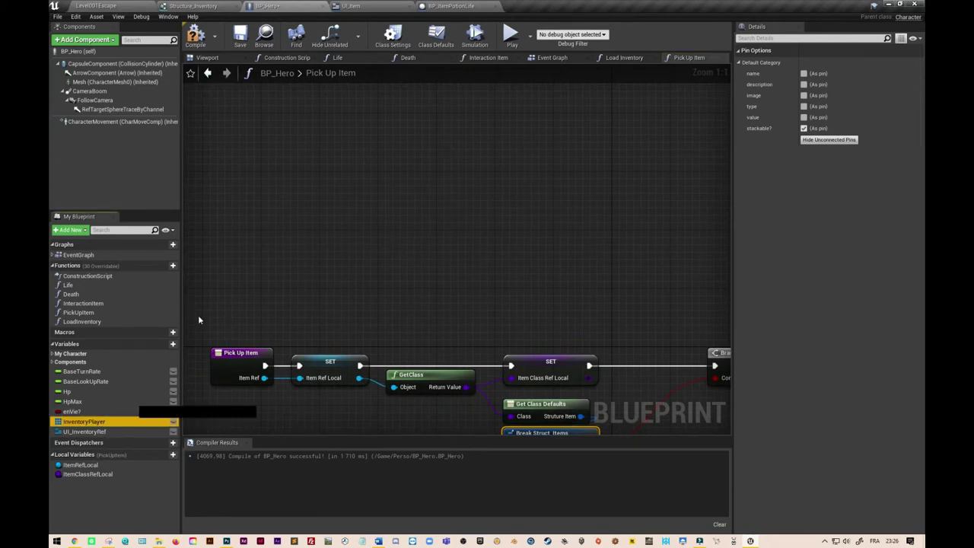
# Get InventoryPlayer in the graph and loop over it with a For Each Loop with Break
pyautogui.moveTo(84, 421); pyautogui.dragTo(251, 251)
pyautogui.click(265, 261)
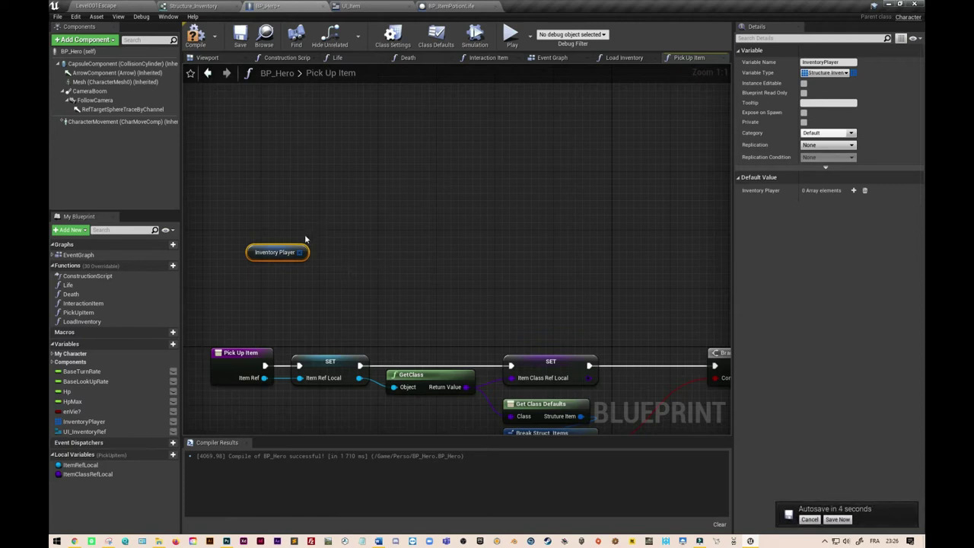
pyautogui.moveTo(301, 252); pyautogui.dragTo(364, 257)
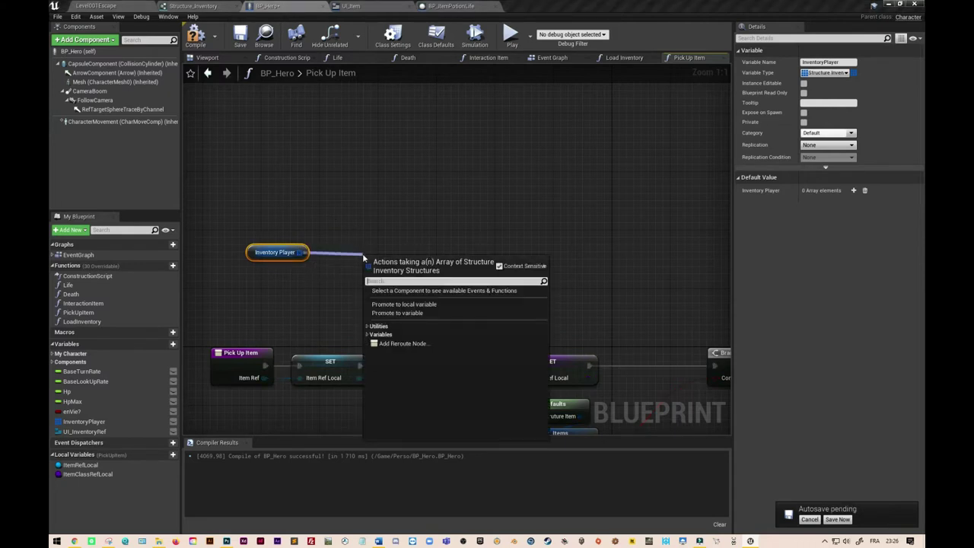
pyautogui.write('for ea')
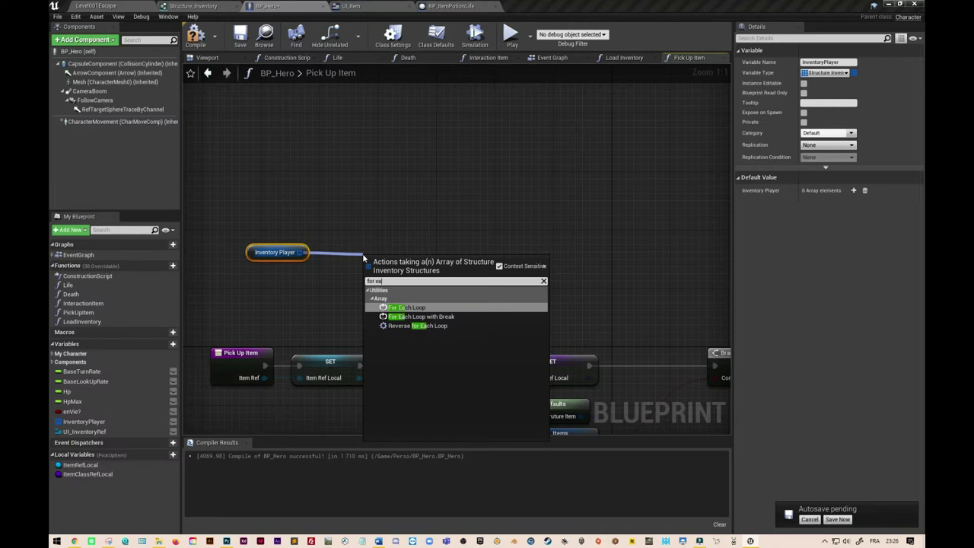
pyautogui.write('ch loop wit')
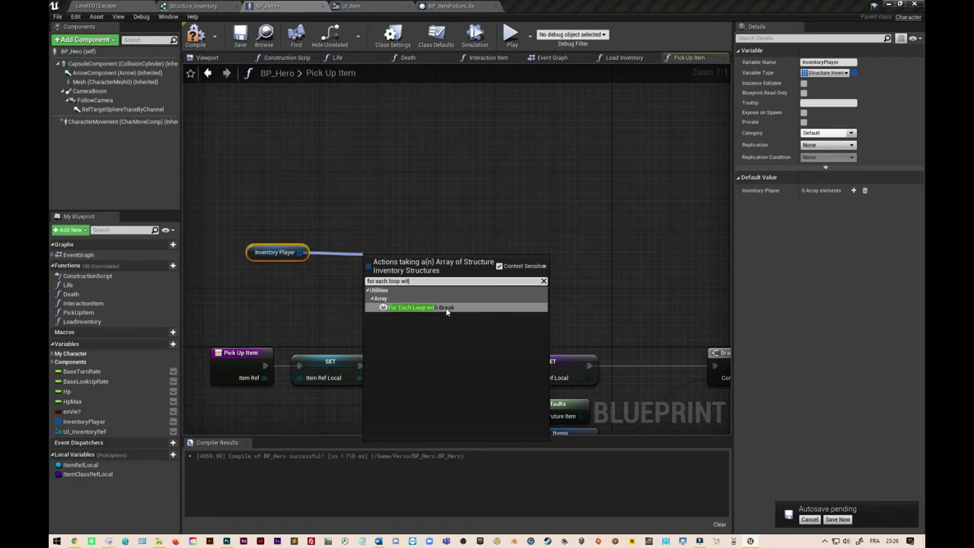
pyautogui.click(446, 307)
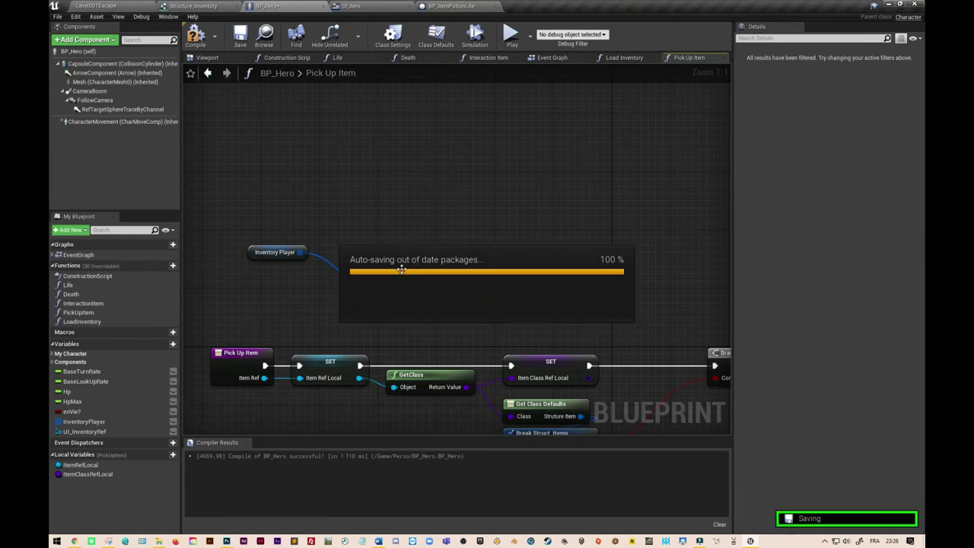
# Break each loop Array Element with a Break Structure_Inventory node
pyautogui.moveTo(416, 262); pyautogui.dragTo(386, 238)
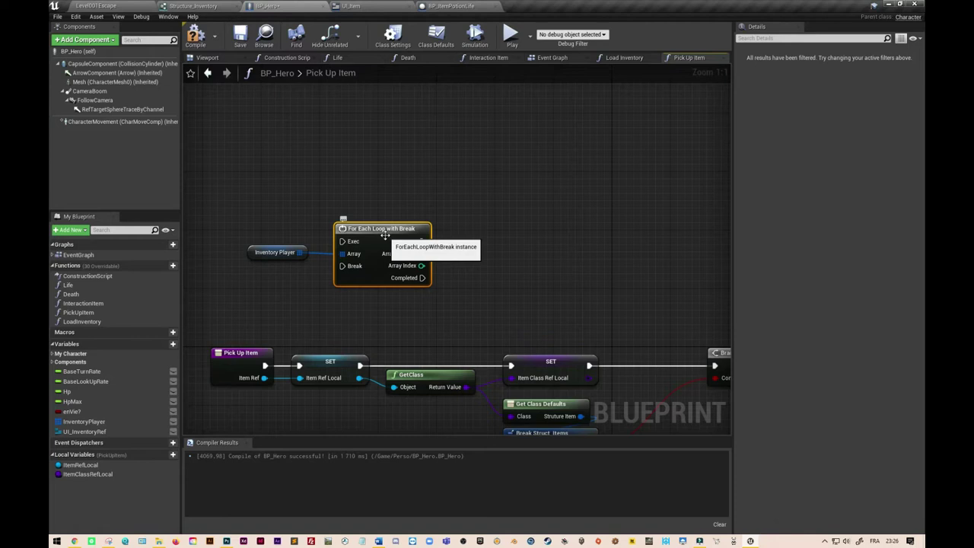
pyautogui.moveTo(422, 253); pyautogui.dragTo(479, 266)
pyautogui.write('breaj')
pyautogui.press('BackSpace')
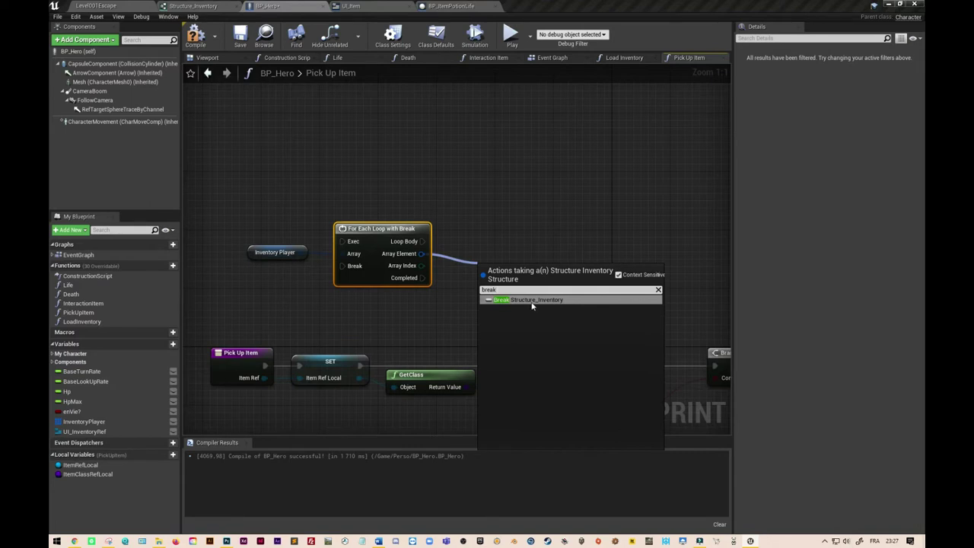
pyautogui.click(532, 301)
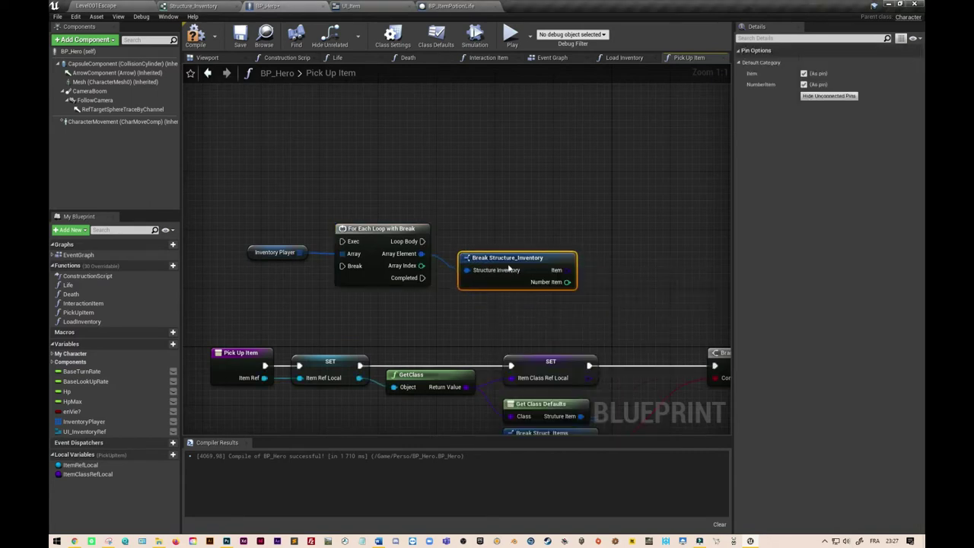
pyautogui.moveTo(508, 270); pyautogui.dragTo(501, 262)
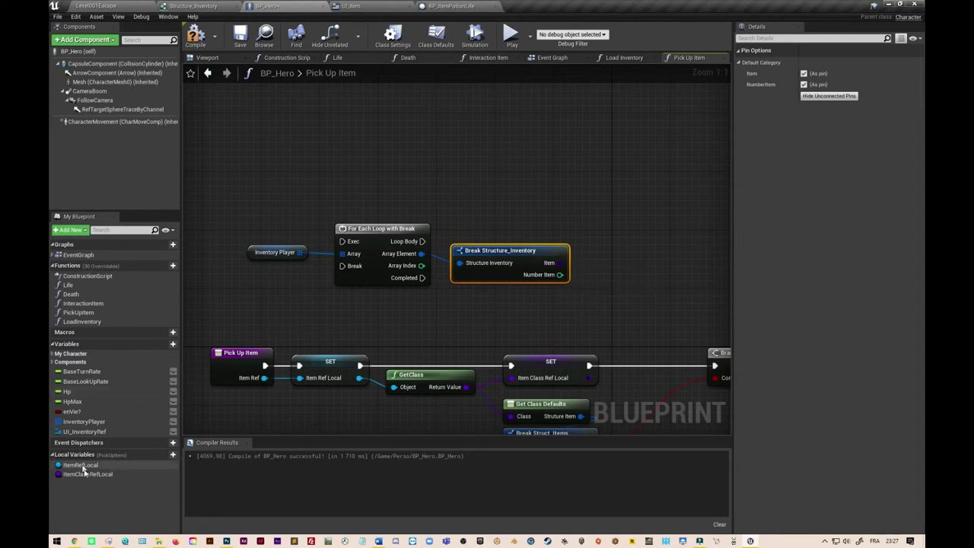
# Compare the entry's Item with an Item Class Ref Local getter using an Equal (Class) node
pyautogui.moveTo(84, 474); pyautogui.dragTo(510, 308)
pyautogui.click(530, 322)
pyautogui.moveTo(544, 328); pyautogui.dragTo(544, 307)
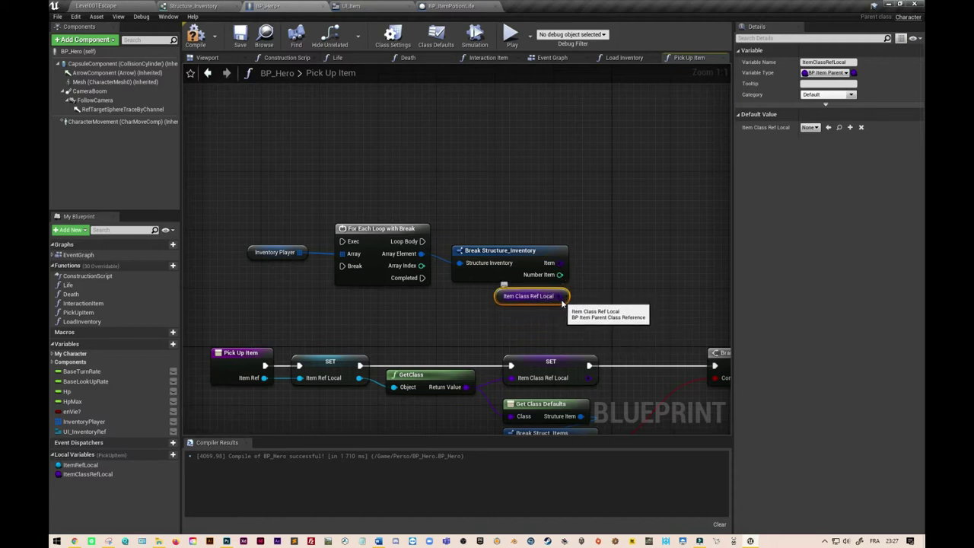
pyautogui.moveTo(563, 297); pyautogui.dragTo(594, 281)
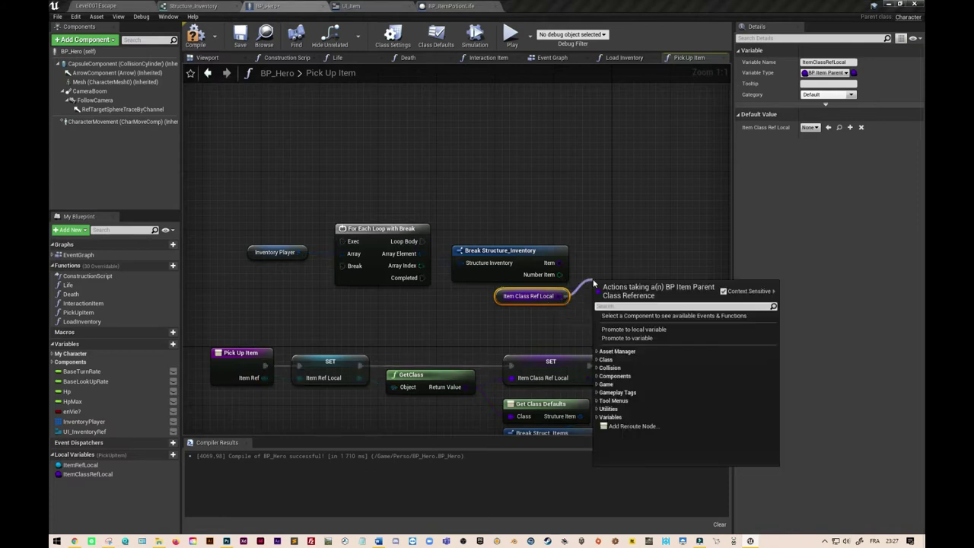
pyautogui.write('=')
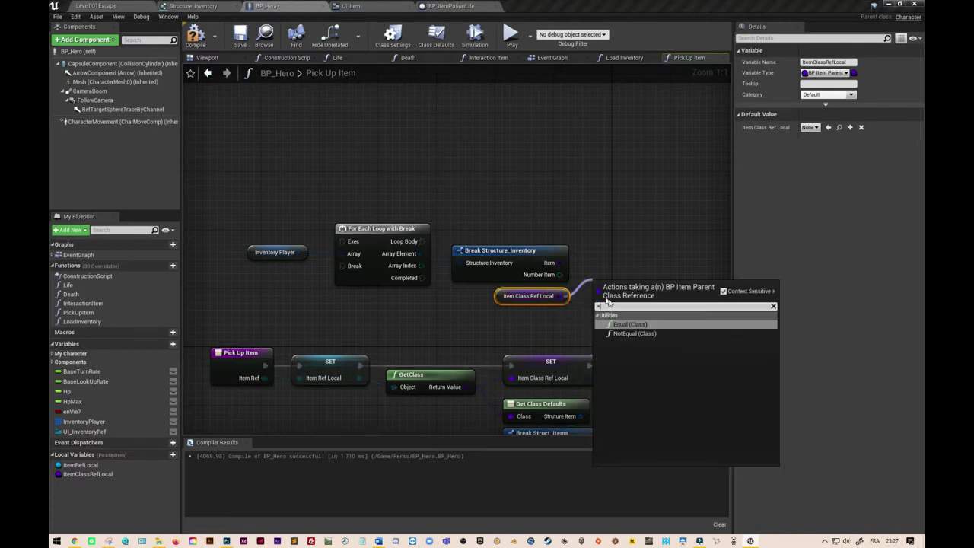
pyautogui.click(633, 326)
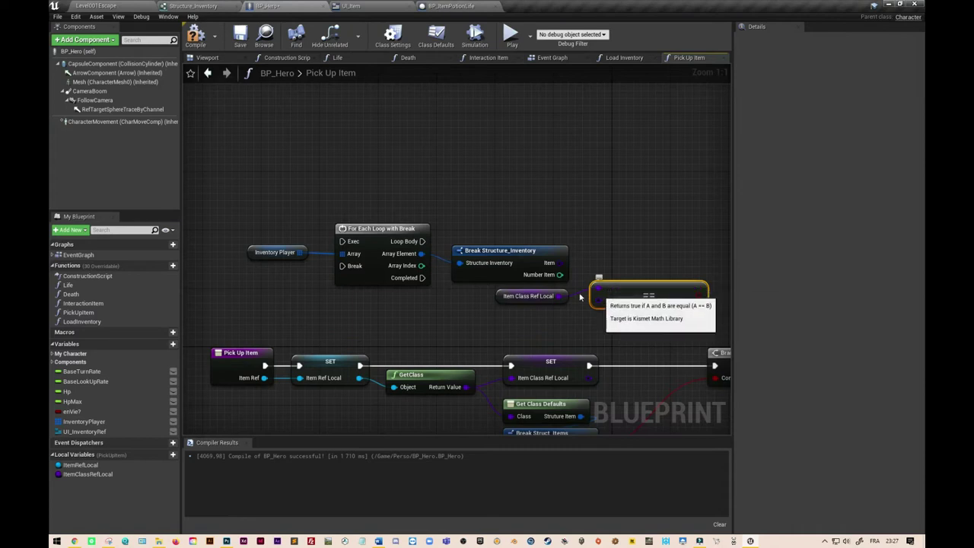
pyautogui.moveTo(559, 263); pyautogui.dragTo(603, 279)
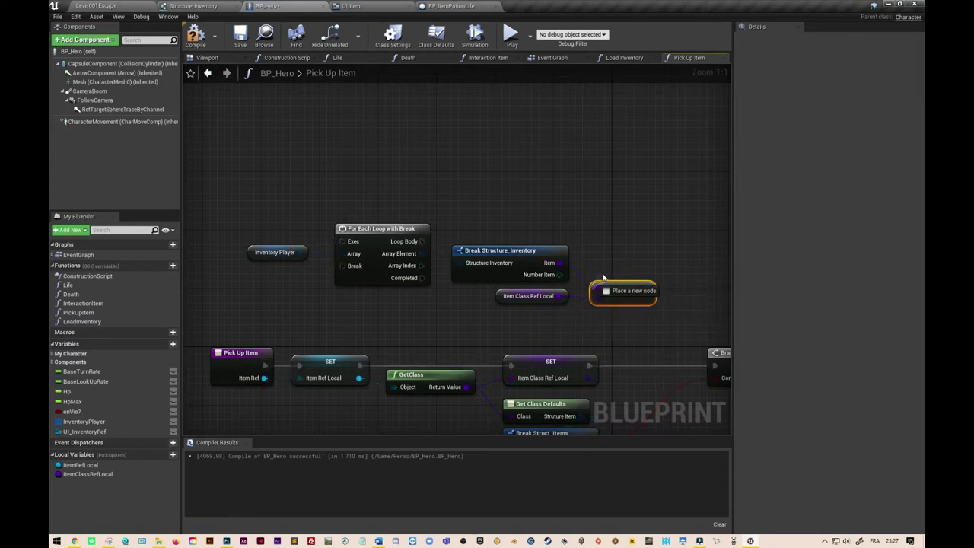
pyautogui.moveTo(604, 278)
pyautogui.mouseDown()
pyautogui.moveTo(602, 289)
pyautogui.moveTo(612, 274)
pyautogui.mouseUp()
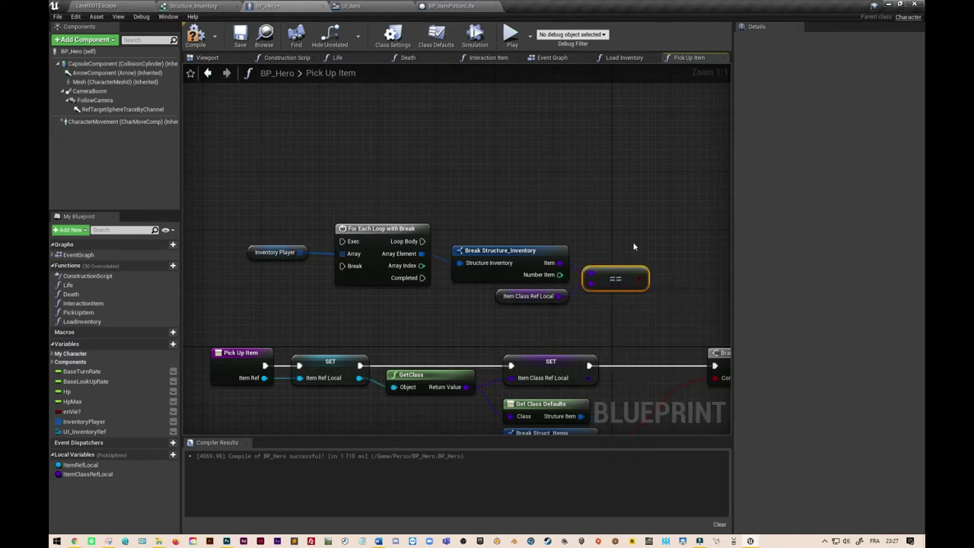
# Add a Branch on the Loop Body using the equality result as its Condition
pyautogui.moveTo(633, 245); pyautogui.dragTo(620, 230, button='right')
pyautogui.moveTo(408, 235); pyautogui.dragTo(656, 237)
pyautogui.write('branch')
pyautogui.press('Return')
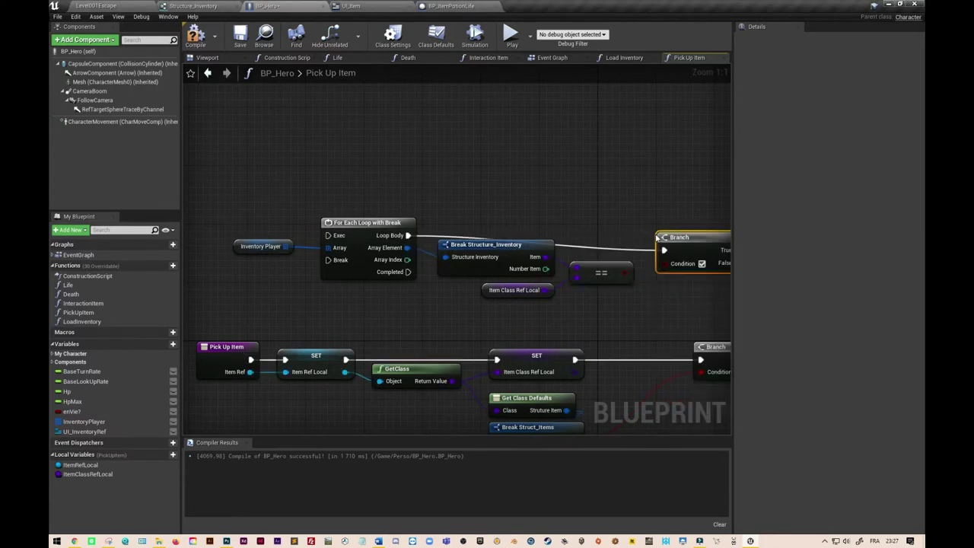
pyautogui.moveTo(711, 246); pyautogui.dragTo(719, 231)
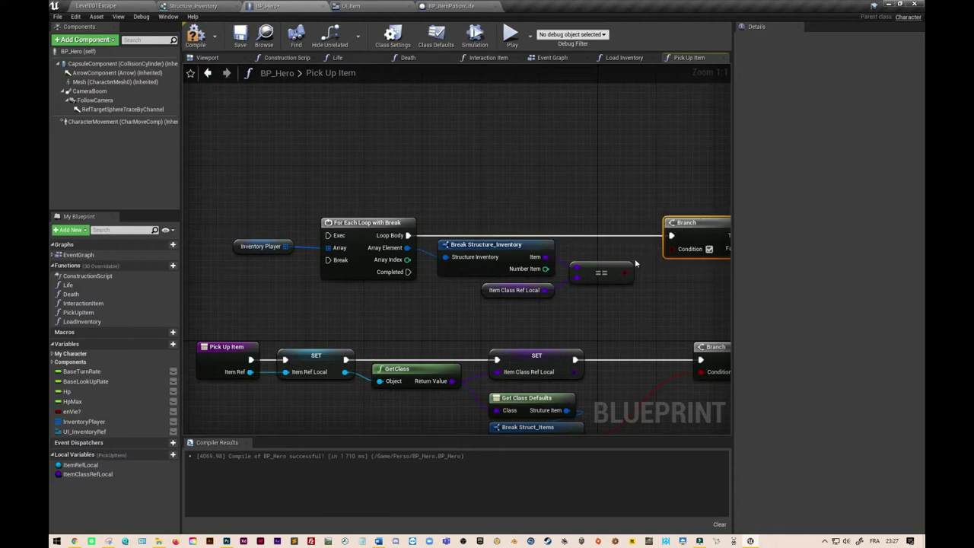
pyautogui.moveTo(624, 272); pyautogui.dragTo(671, 248)
pyautogui.moveTo(740, 122); pyautogui.dragTo(839, 122)
pyautogui.scroll(-1, 614, 196)
pyautogui.moveTo(619, 189); pyautogui.dragTo(553, 122, button='right')
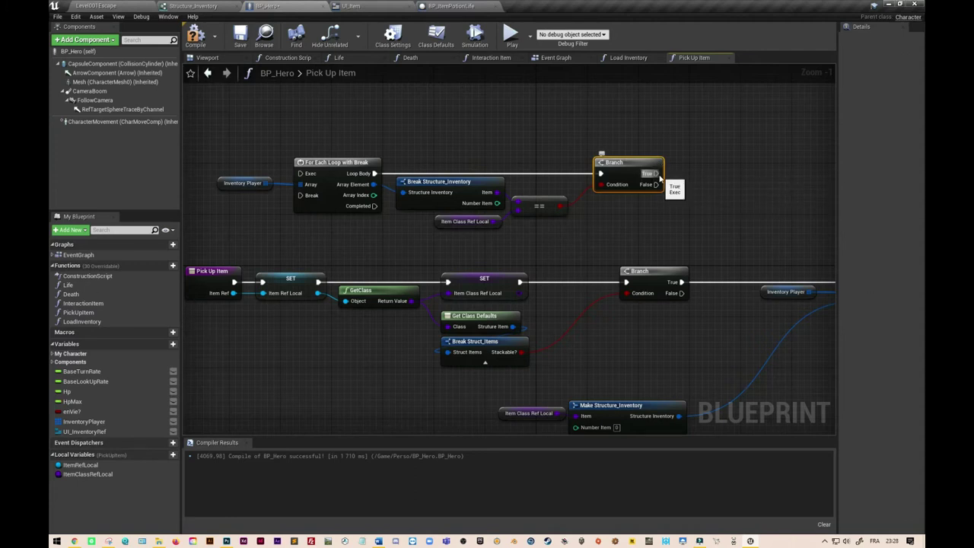
pyautogui.moveTo(656, 177)
pyautogui.mouseDown()
pyautogui.moveTo(639, 113)
pyautogui.moveTo(299, 195)
pyautogui.mouseUp()
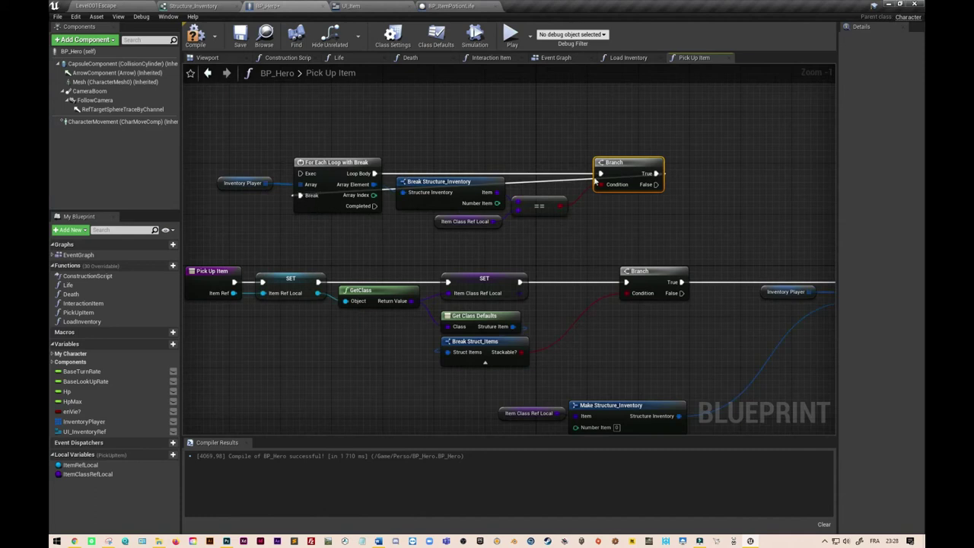
# Add two reroute points on the True-to-Break wire and lift them above the Branch and loop nodes
pyautogui.doubleClick(564, 182)
pyautogui.moveTo(564, 182); pyautogui.dragTo(658, 146)
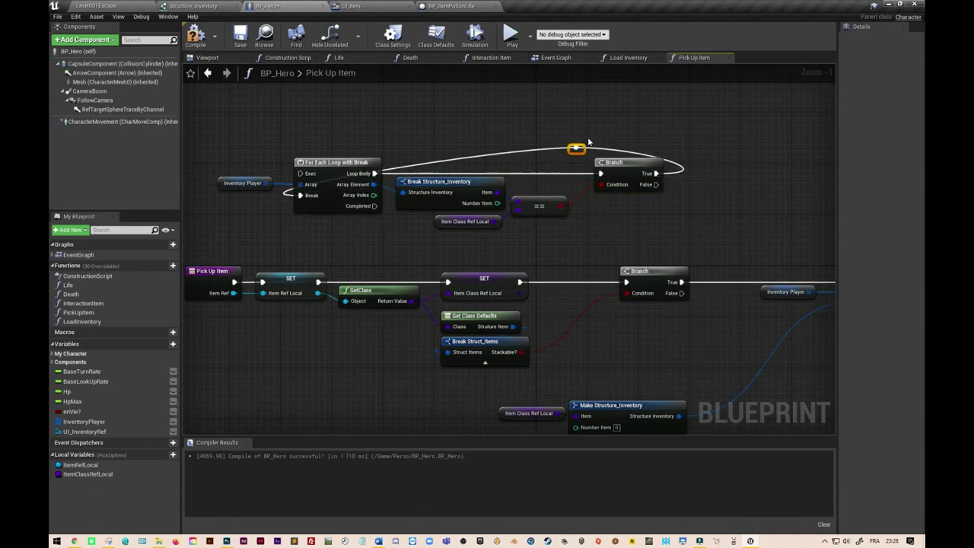
pyautogui.doubleClick(532, 150)
pyautogui.moveTo(532, 149); pyautogui.dragTo(301, 151)
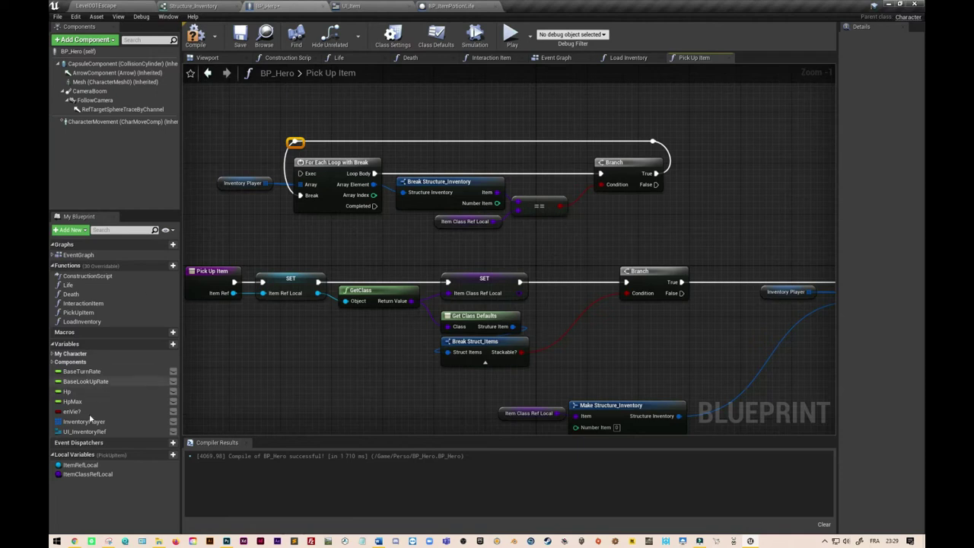
# Create a new Boolean variable in BP_Hero named bFindItem?
pyautogui.click(173, 343)
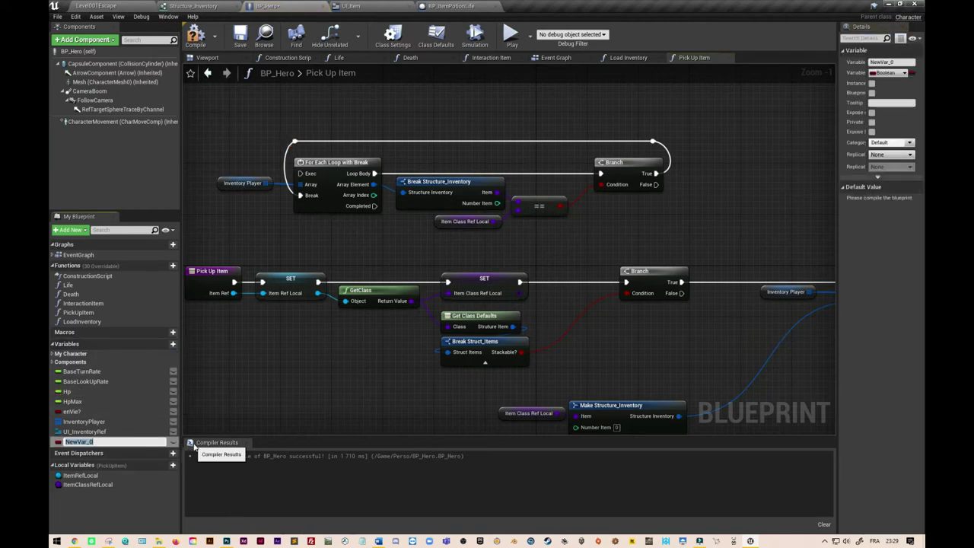
pyautogui.write('Find')
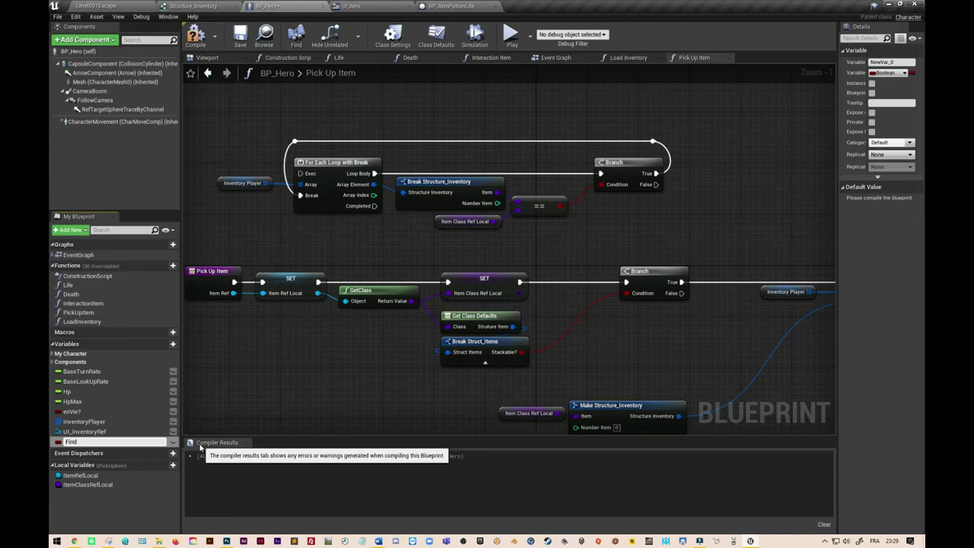
pyautogui.write('Item?')
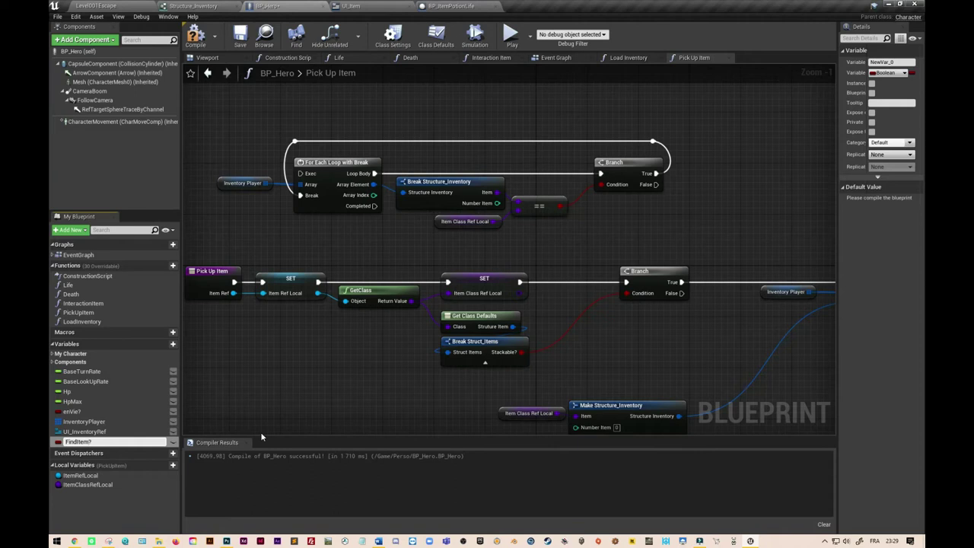
pyautogui.press('Home')
pyautogui.write('b')
pyautogui.press('Return')
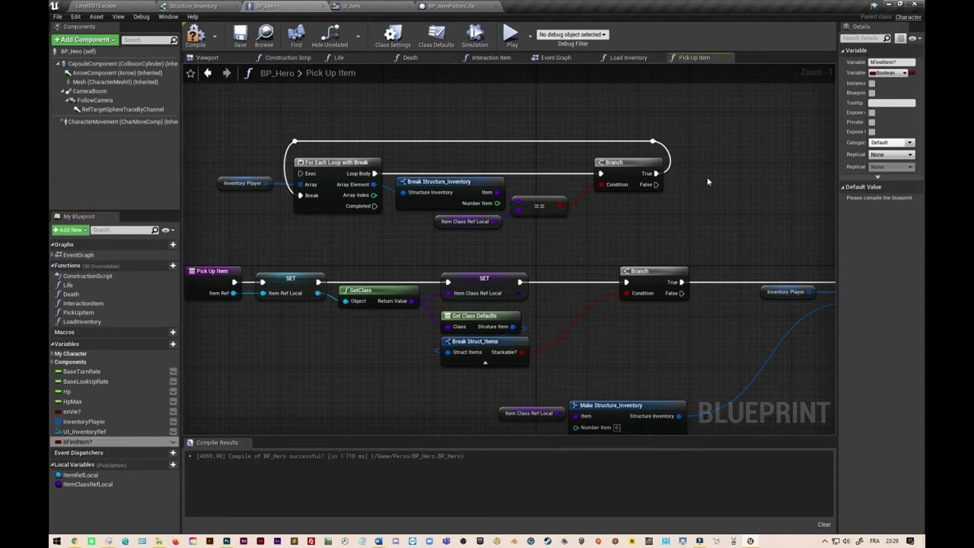
# Shift the loop's Branch and reroute right, and drag bFindItem? into the graph
pyautogui.click(643, 171)
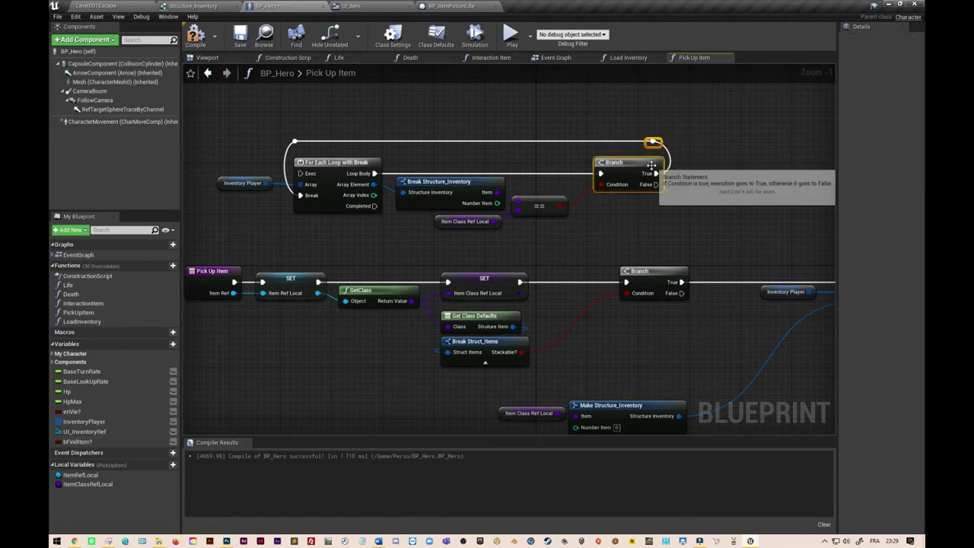
pyautogui.moveTo(643, 171); pyautogui.dragTo(743, 171)
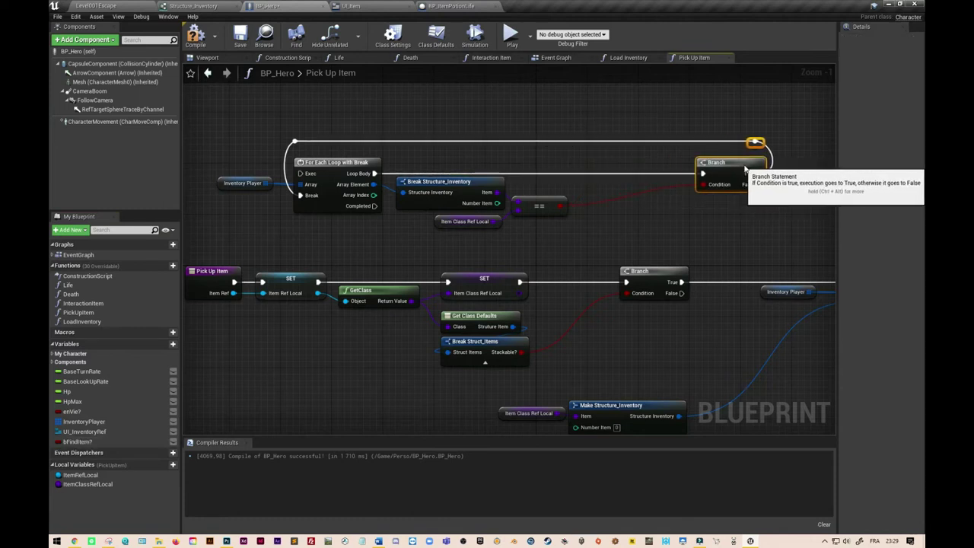
pyautogui.moveTo(76, 441); pyautogui.dragTo(599, 197)
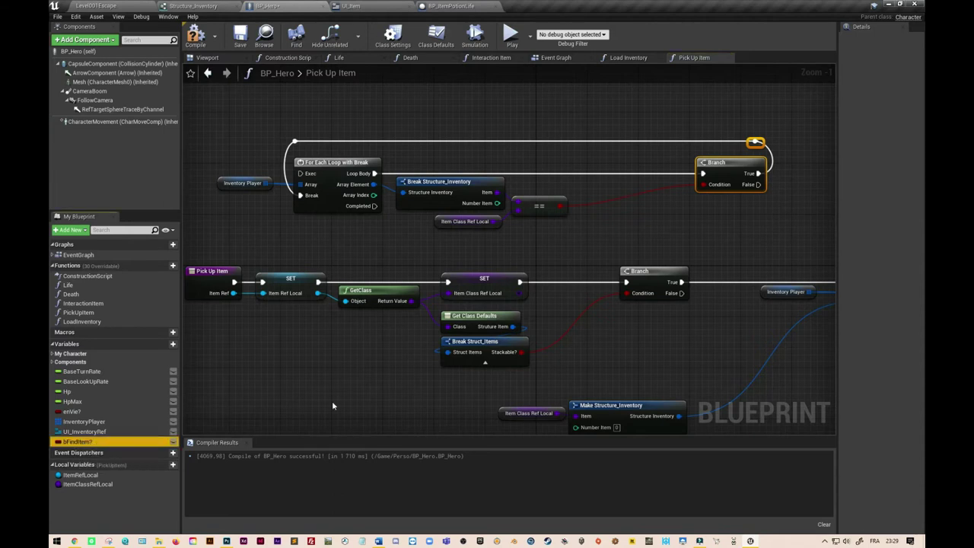
# Place a SET bFindItem? before the Branch, run from Loop Body, fed by the == result
pyautogui.click(609, 211)
pyautogui.moveTo(629, 190)
pyautogui.mouseDown()
pyautogui.moveTo(614, 174)
pyautogui.moveTo(621, 167)
pyautogui.mouseUp()
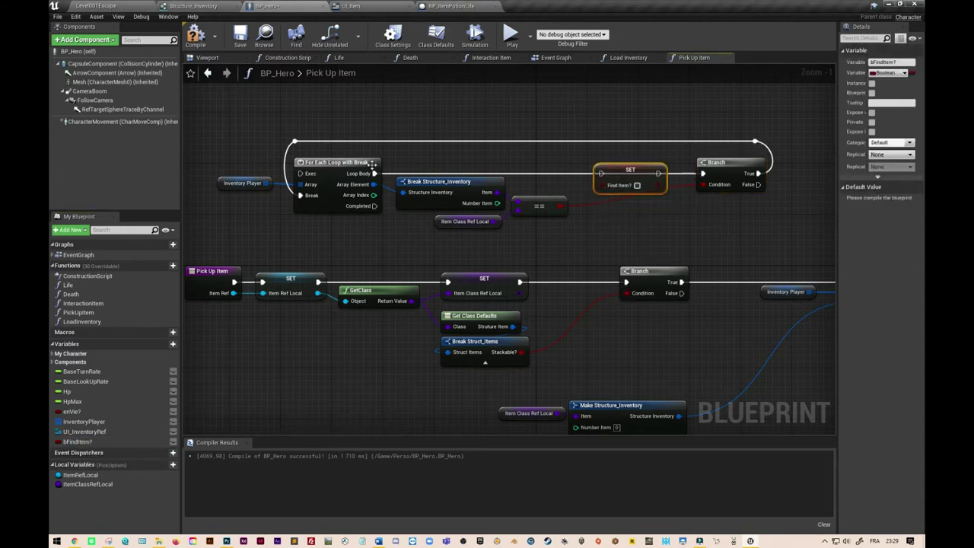
pyautogui.moveTo(375, 173); pyautogui.dragTo(707, 173)
pyautogui.moveTo(562, 205)
pyautogui.mouseDown()
pyautogui.moveTo(595, 201)
pyautogui.moveTo(602, 184)
pyautogui.mouseUp()
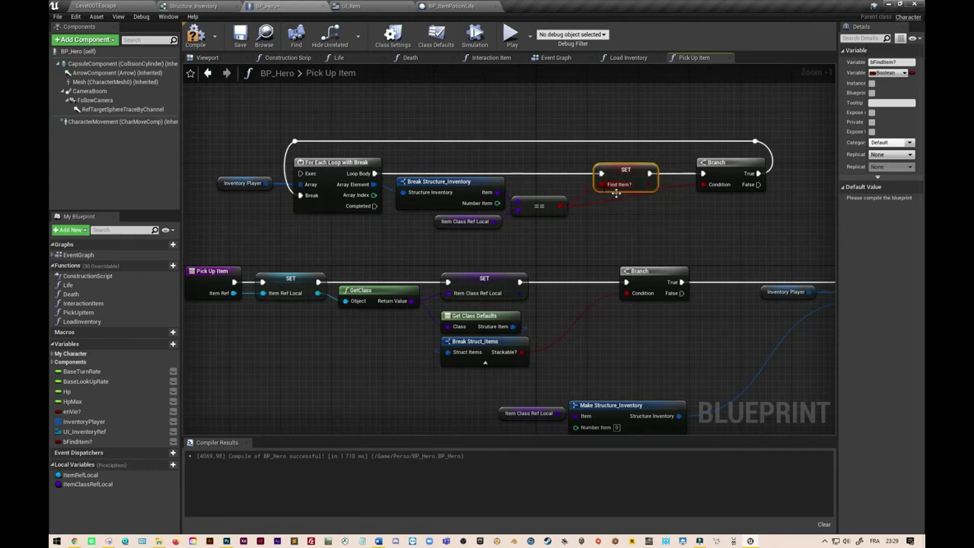
pyautogui.moveTo(651, 184); pyautogui.dragTo(704, 185)
# Add a Branch on the For Each Loop's Completed output, with a Find Item? getter beside it
pyautogui.moveTo(383, 231); pyautogui.dragTo(498, 172, button='right')
pyautogui.moveTo(487, 145); pyautogui.dragTo(528, 182)
pyautogui.write('branch')
pyautogui.click(569, 226)
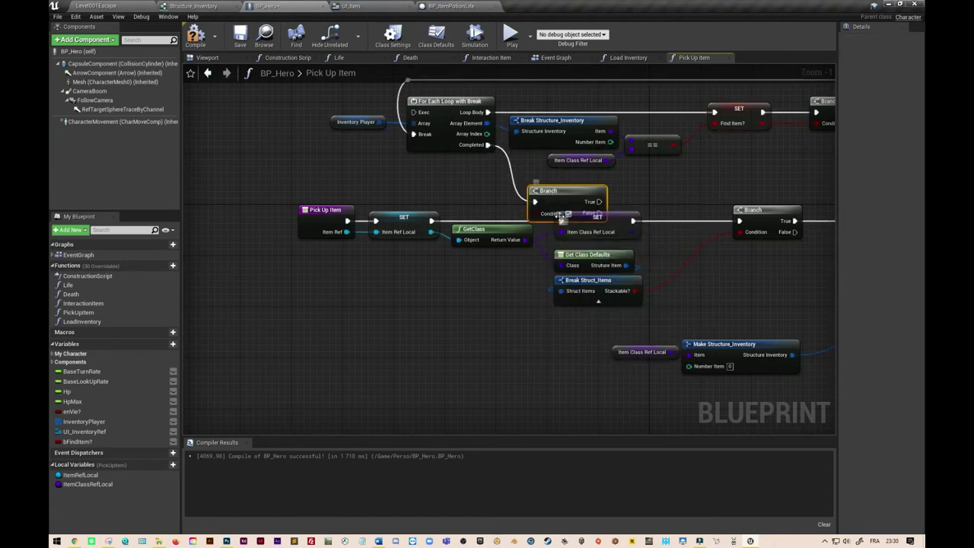
pyautogui.moveTo(561, 200); pyautogui.dragTo(547, 180)
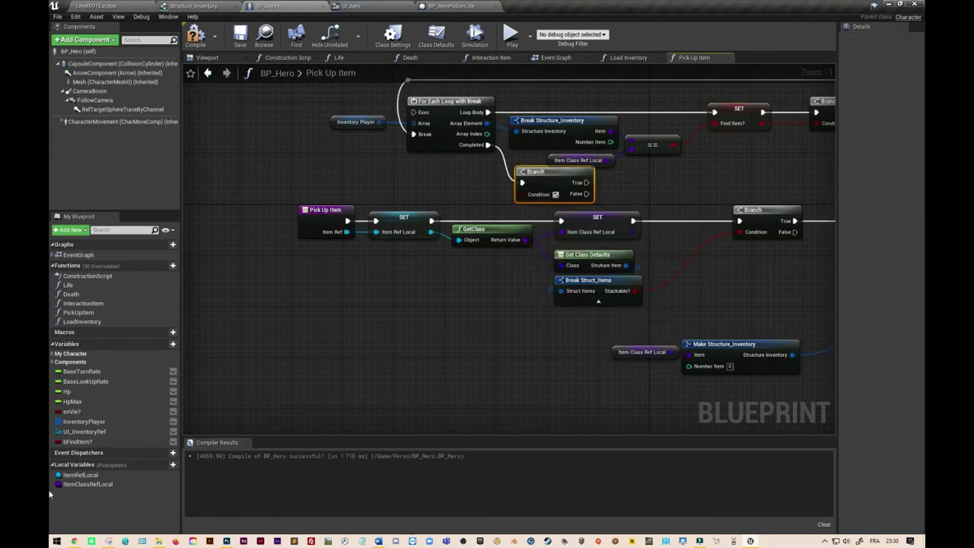
pyautogui.moveTo(77, 441)
pyautogui.mouseDown()
pyautogui.moveTo(522, 194)
pyautogui.moveTo(488, 197)
pyautogui.mouseUp()
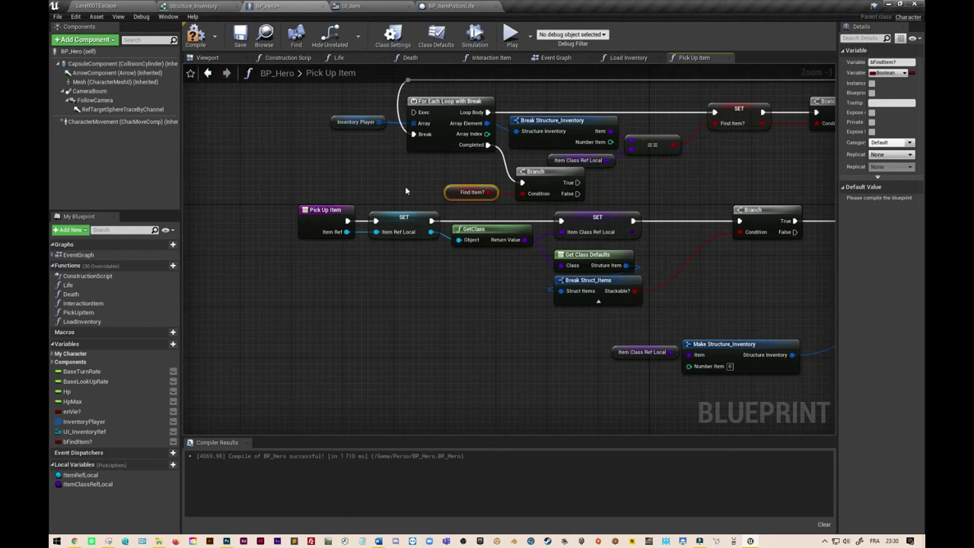
# Select the loop and its connected nodes, nudge them up-left, and bring ADD into view
pyautogui.moveTo(406, 190); pyautogui.dragTo(302, 239, button='right')
pyautogui.moveTo(242, 96)
pyautogui.mouseDown()
pyautogui.moveTo(728, 229)
pyautogui.moveTo(766, 249)
pyautogui.mouseUp()
pyautogui.moveTo(456, 199); pyautogui.dragTo(449, 193)
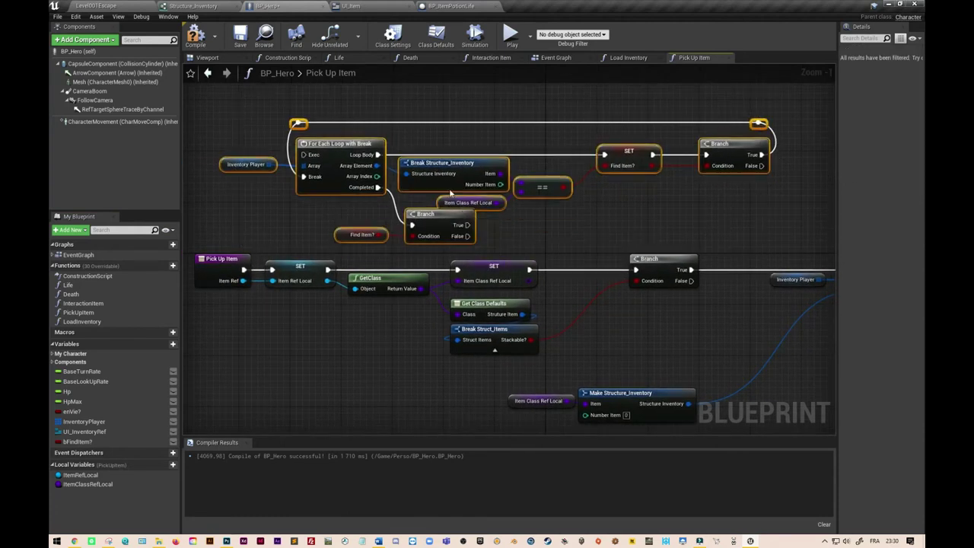
pyautogui.moveTo(551, 251); pyautogui.dragTo(506, 179, button='right')
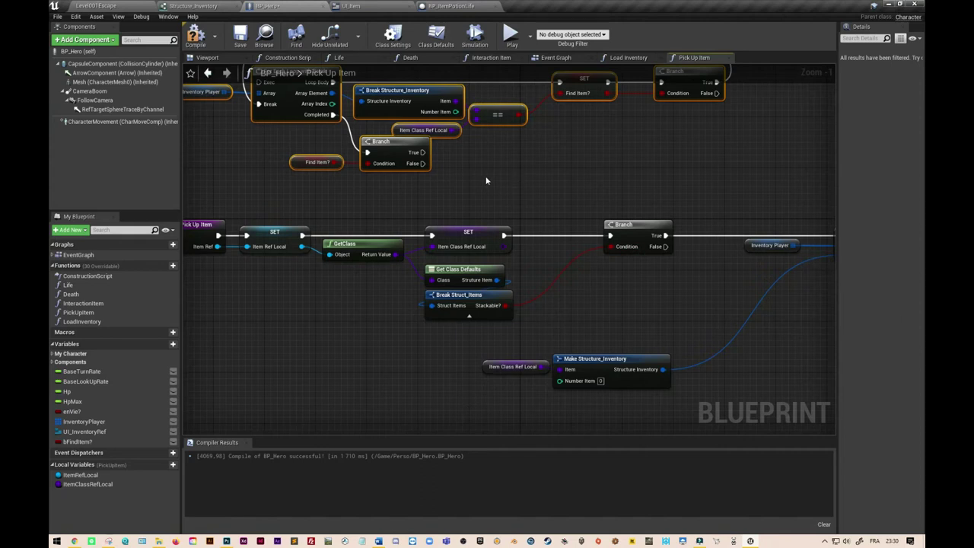
pyautogui.moveTo(580, 172); pyautogui.dragTo(470, 175, button='right')
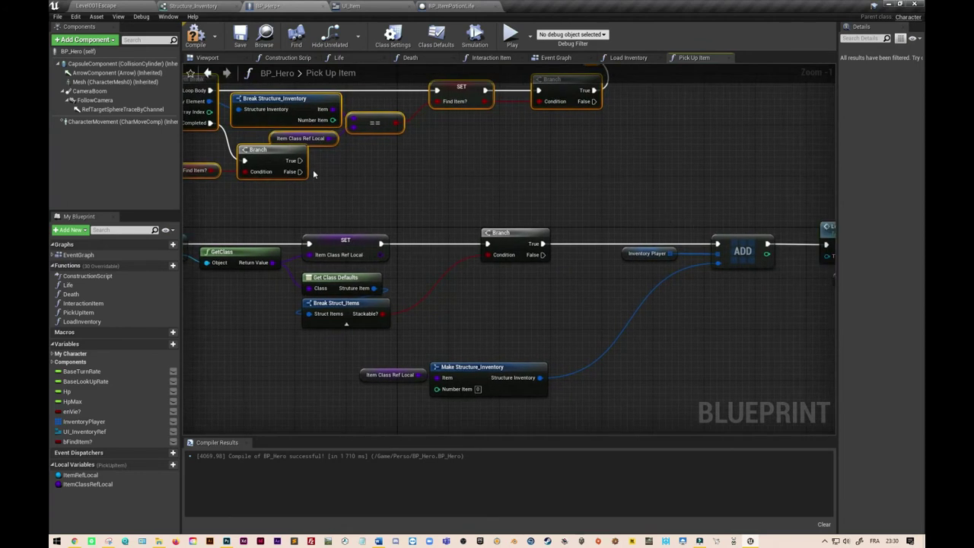
# Connect the completion Branch's False exec output to the ADD node's exec input
pyautogui.moveTo(300, 171)
pyautogui.mouseDown()
pyautogui.moveTo(623, 184)
pyautogui.moveTo(716, 244)
pyautogui.mouseUp()
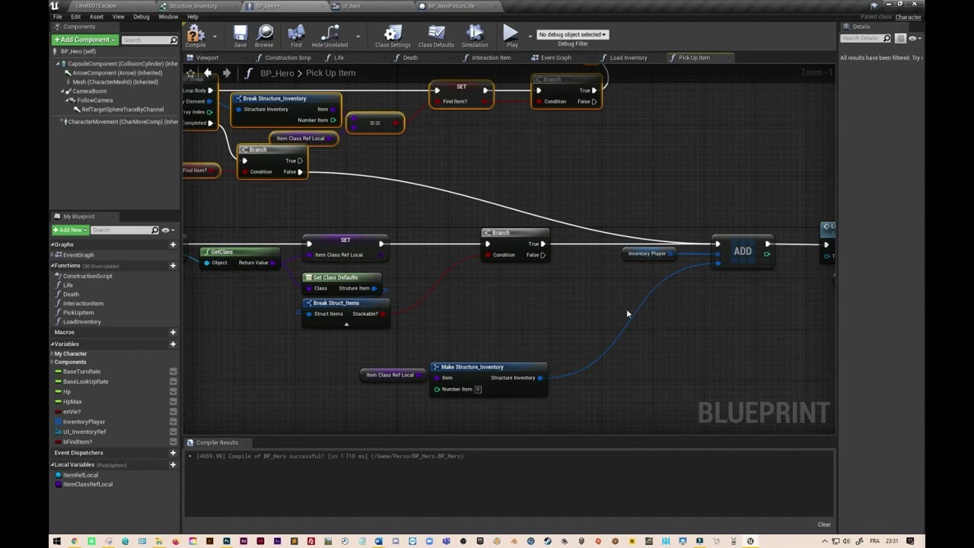
pyautogui.moveTo(671, 367)
pyautogui.mouseDown(button='right')
pyautogui.moveTo(562, 368)
pyautogui.moveTo(750, 354)
pyautogui.mouseUp(button='right')
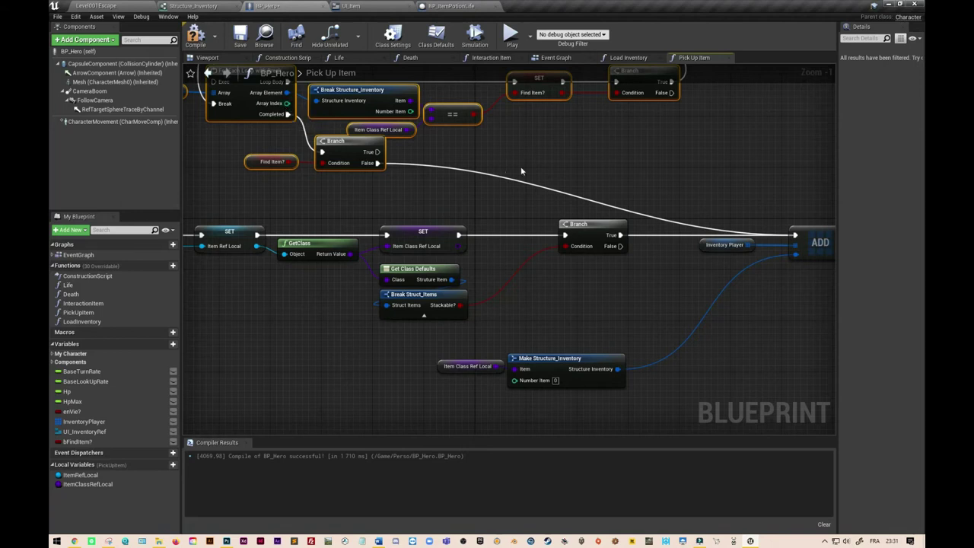
pyautogui.moveTo(718, 187)
pyautogui.mouseDown(button='right')
pyautogui.moveTo(565, 249)
pyautogui.moveTo(579, 249)
pyautogui.mouseUp(button='right')
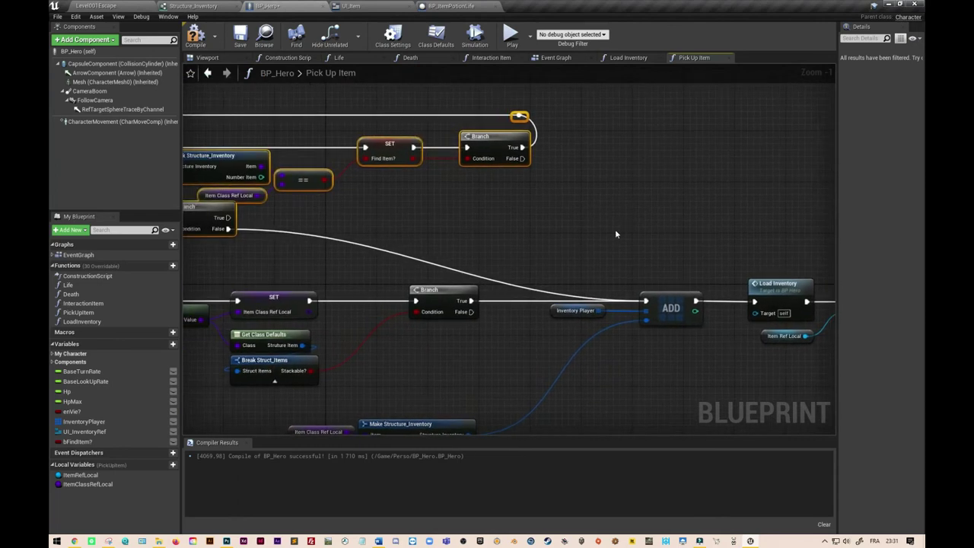
# Add an Inventory Player getter and a Set Array Elem node on that array
pyautogui.rightClick(631, 193)
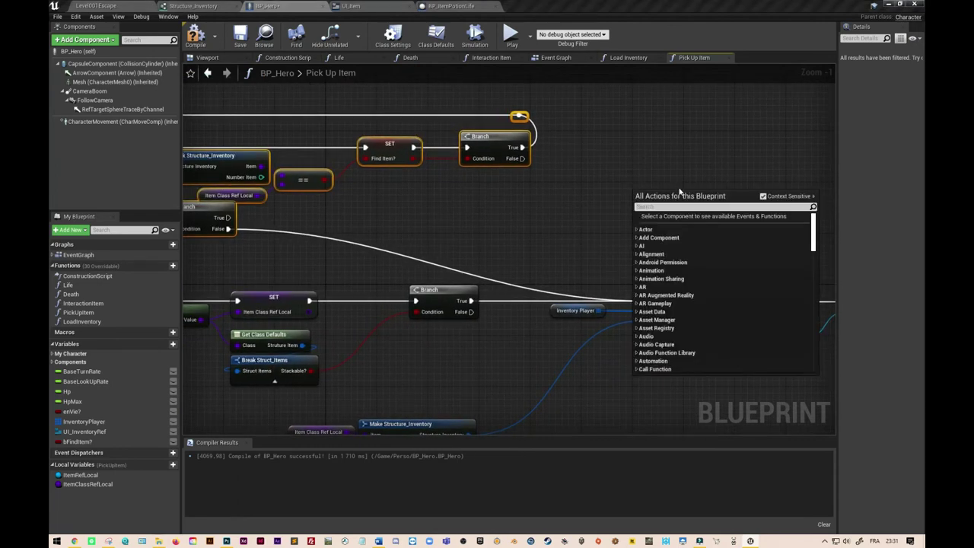
pyautogui.click(641, 168)
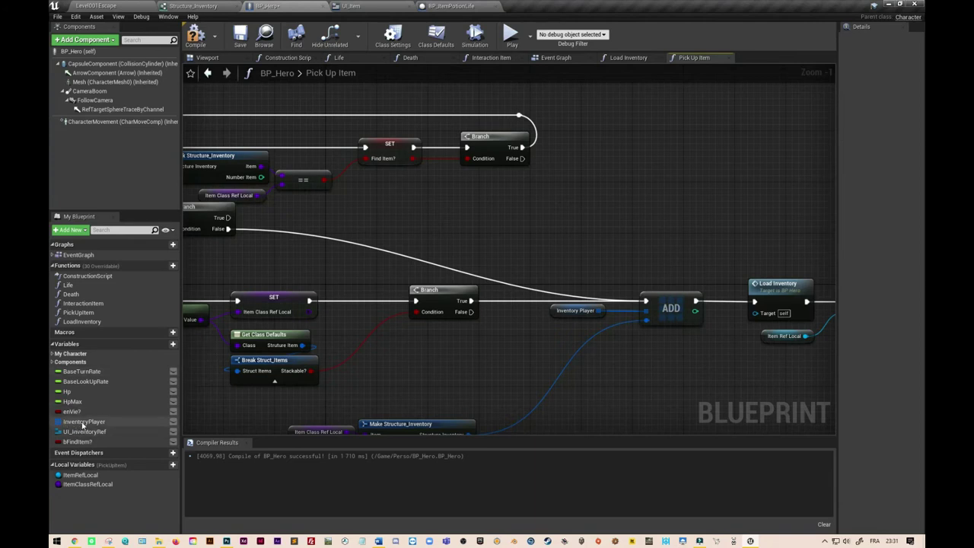
pyautogui.moveTo(625, 264)
pyautogui.keyDown('ctrl'); pyautogui.mouseDown()
pyautogui.moveTo(588, 144)
pyautogui.moveTo(691, 161)
pyautogui.mouseUp(); pyautogui.keyUp('ctrl')
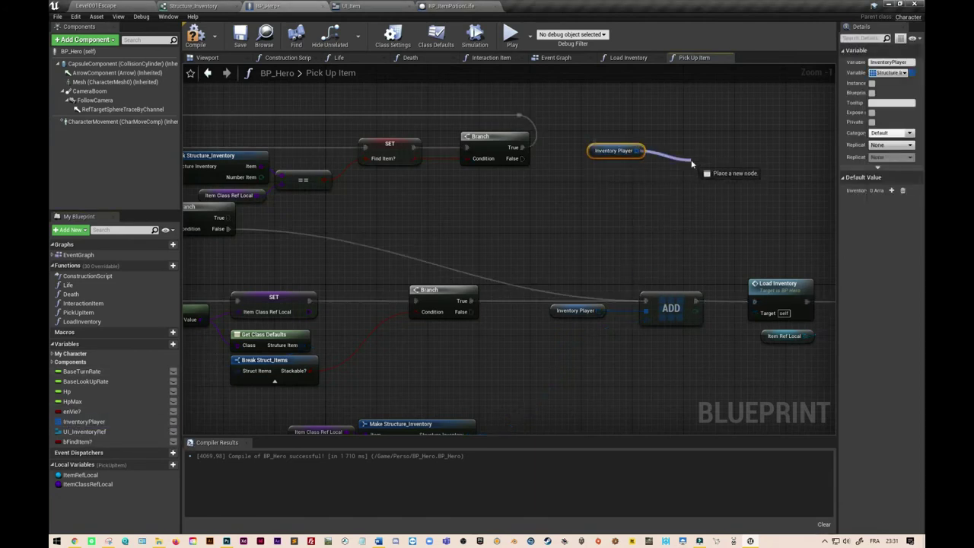
pyautogui.write('set array')
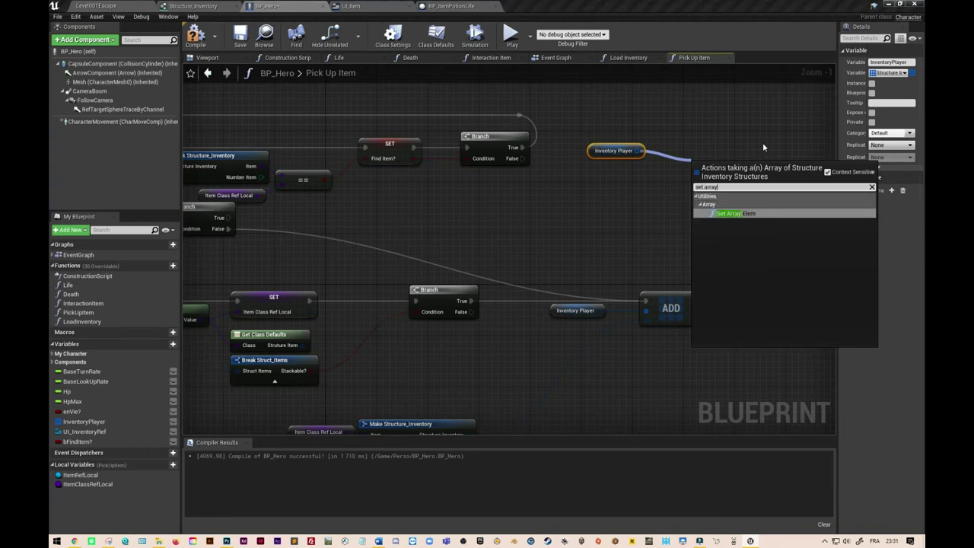
pyautogui.click(730, 214)
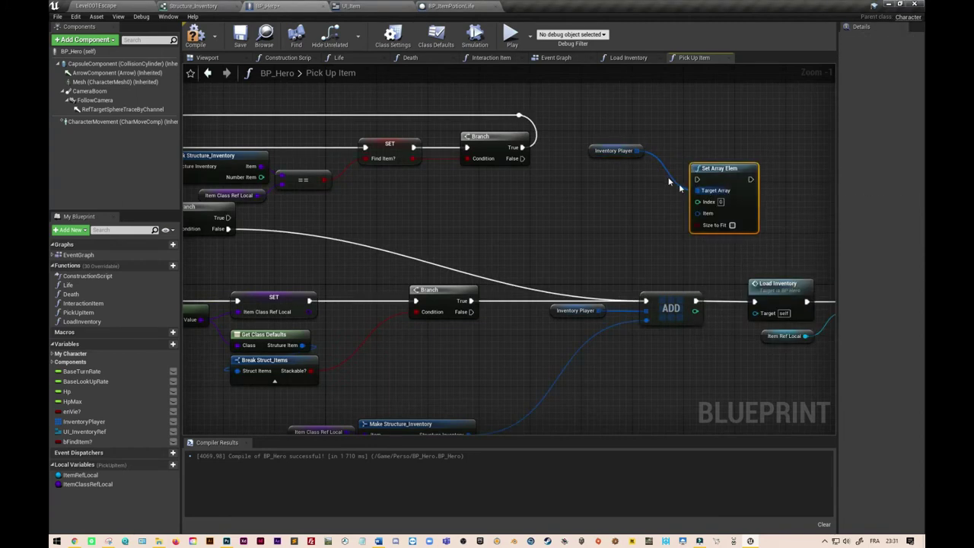
pyautogui.moveTo(617, 151); pyautogui.dragTo(610, 170)
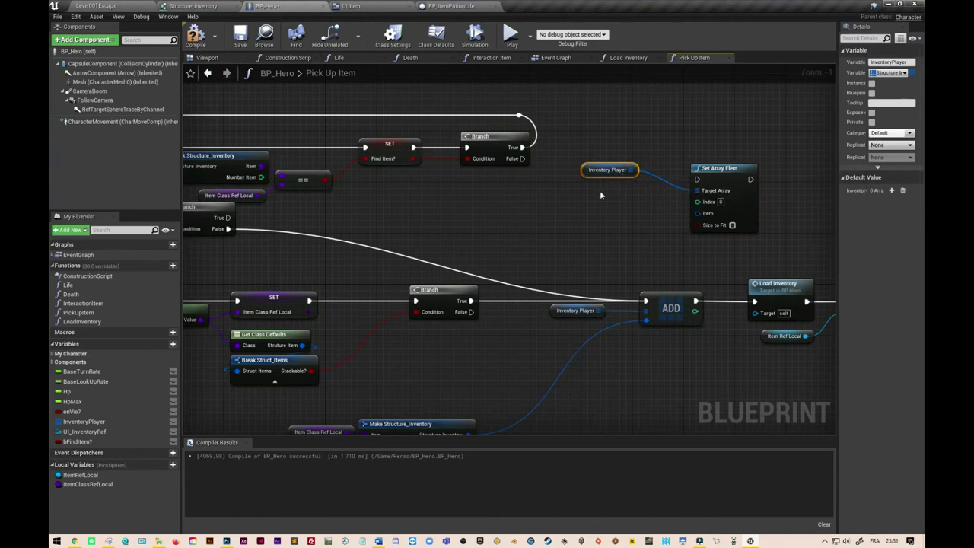
# Wire the loop's Array Index into Set Array Elem's Index and move both nodes toward the loop
pyautogui.moveTo(543, 232)
pyautogui.mouseDown(button='right')
pyautogui.moveTo(727, 210)
pyautogui.moveTo(707, 212)
pyautogui.mouseUp(button='right')
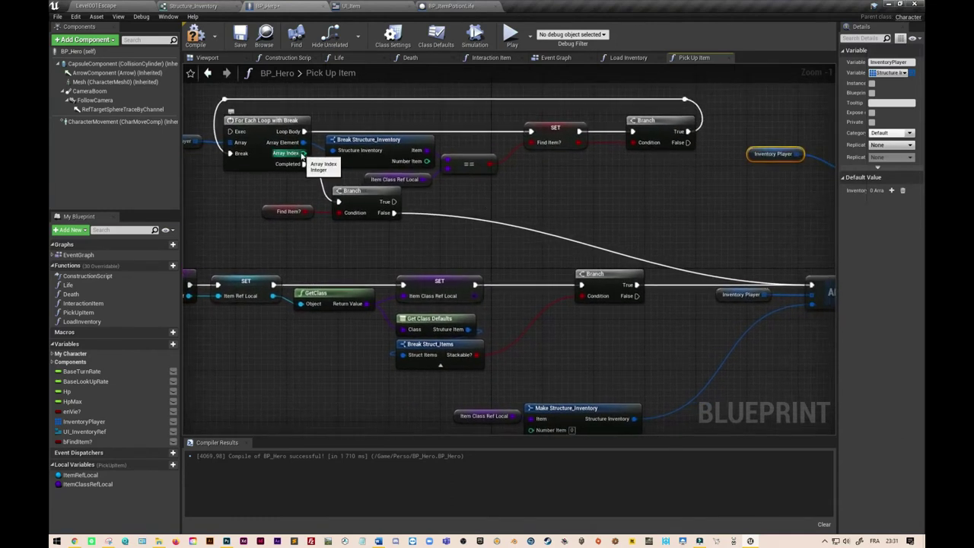
pyautogui.moveTo(302, 152)
pyautogui.mouseDown()
pyautogui.moveTo(826, 199)
pyautogui.moveTo(809, 191)
pyautogui.mouseUp()
pyautogui.moveTo(714, 220); pyautogui.dragTo(591, 221, button='right')
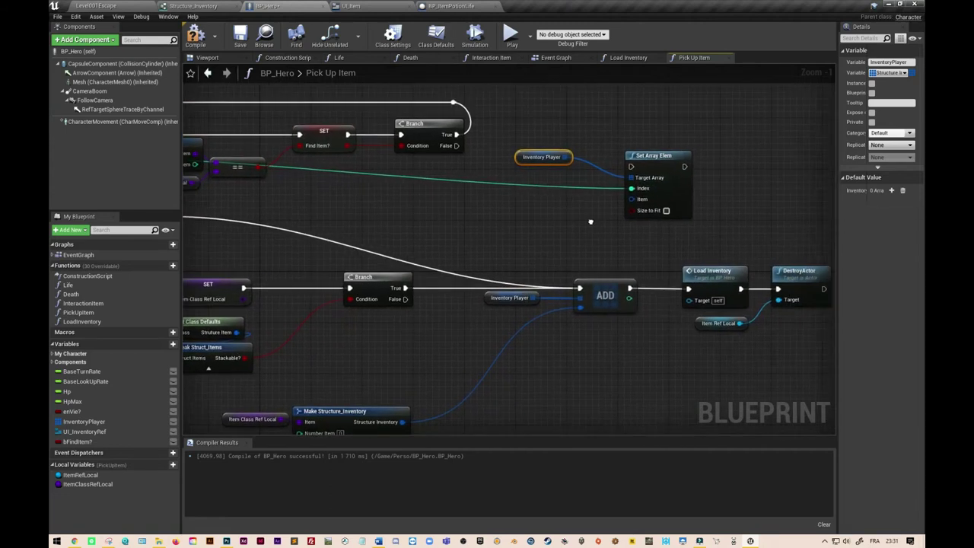
pyautogui.moveTo(537, 155); pyautogui.dragTo(718, 243)
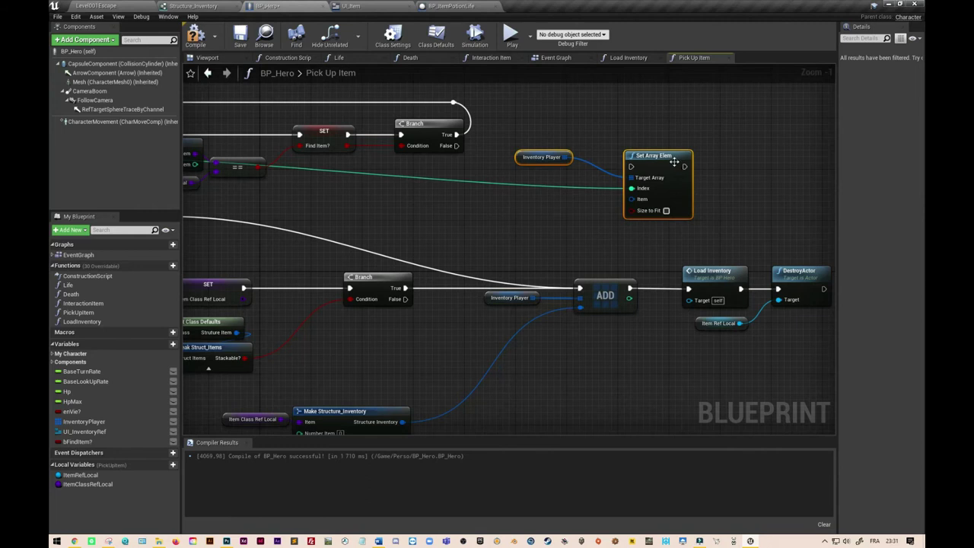
pyautogui.moveTo(395, 221)
pyautogui.mouseDown(button='right')
pyautogui.moveTo(587, 230)
pyautogui.moveTo(515, 226)
pyautogui.mouseUp(button='right')
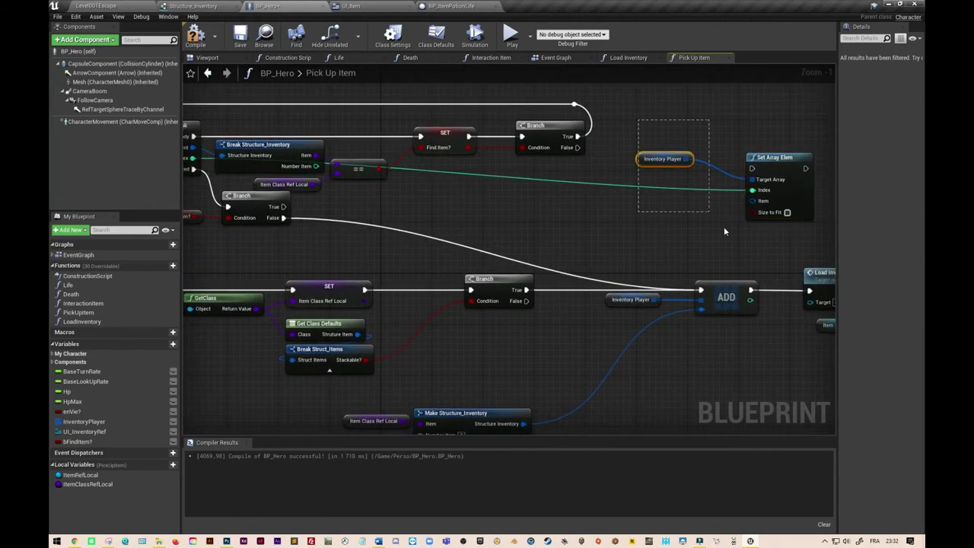
pyautogui.moveTo(770, 168); pyautogui.dragTo(655, 194)
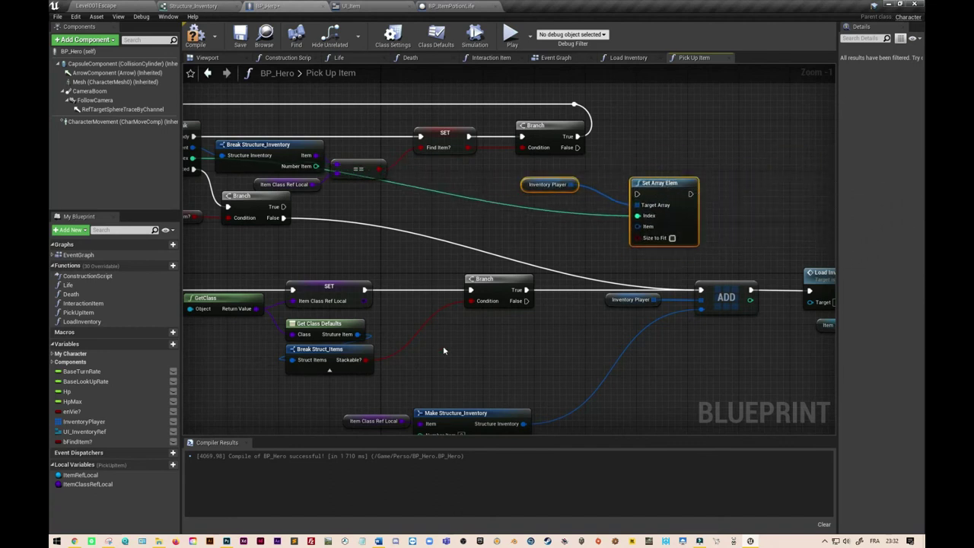
# Check the Item pin options, then move Set Array Elem and Inventory Player up-right
pyautogui.rightClick(638, 227)
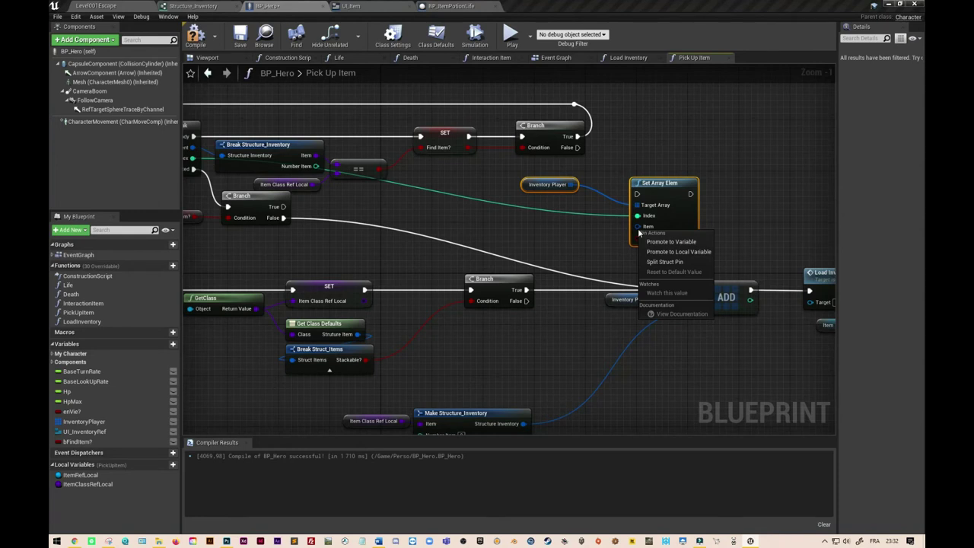
pyautogui.click(734, 212)
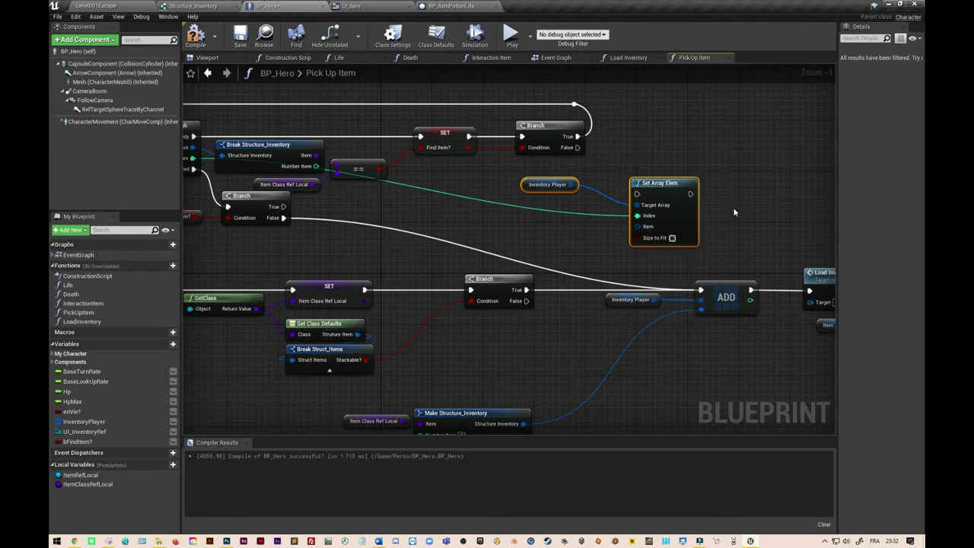
pyautogui.moveTo(598, 213); pyautogui.dragTo(619, 220, button='right')
pyautogui.keyDown('ctrl'); pyautogui.click(677, 194); pyautogui.keyUp('ctrl')
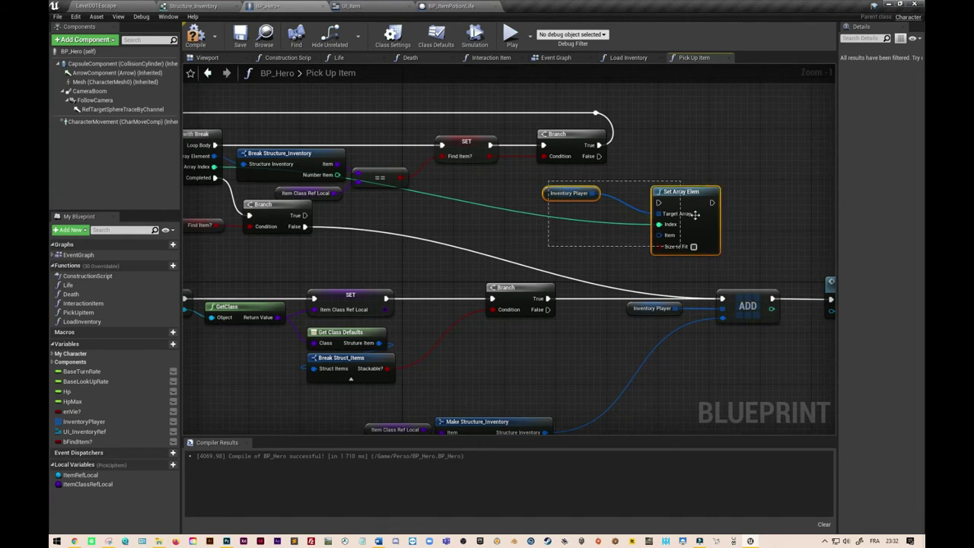
pyautogui.moveTo(687, 203); pyautogui.dragTo(744, 183)
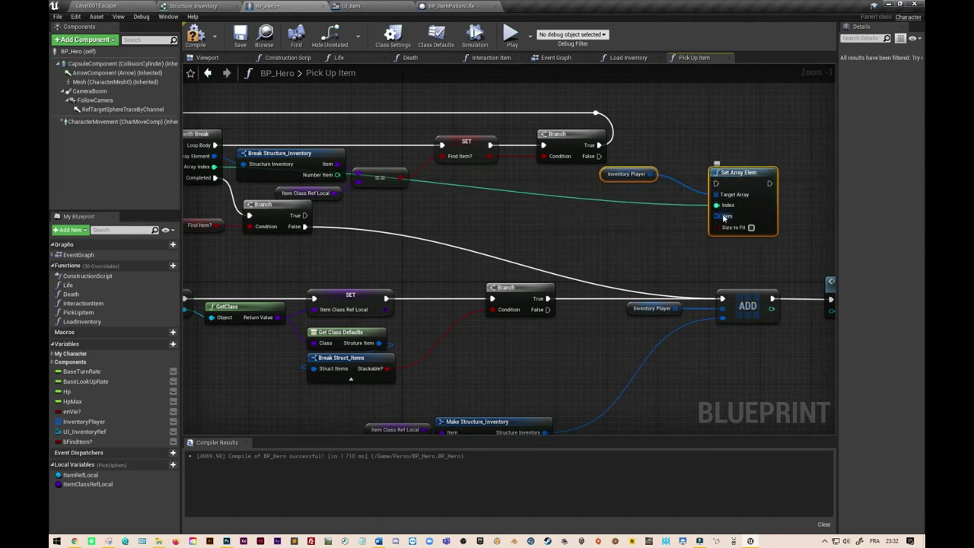
# Add Set members in Structure_Inventory, run from the Branch's True output into Set Array Elem
pyautogui.moveTo(716, 216)
pyautogui.mouseDown()
pyautogui.moveTo(631, 242)
pyautogui.moveTo(651, 226)
pyautogui.mouseUp()
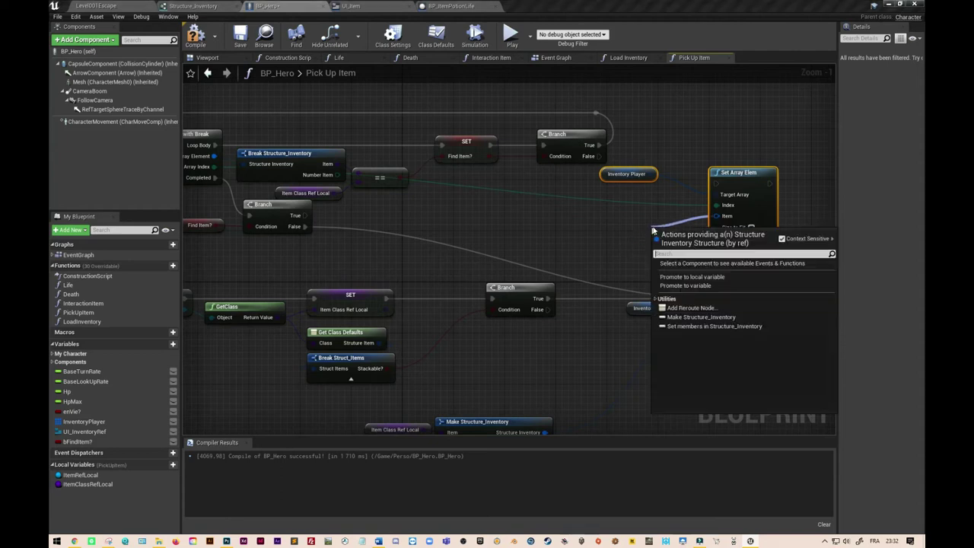
pyautogui.click(710, 327)
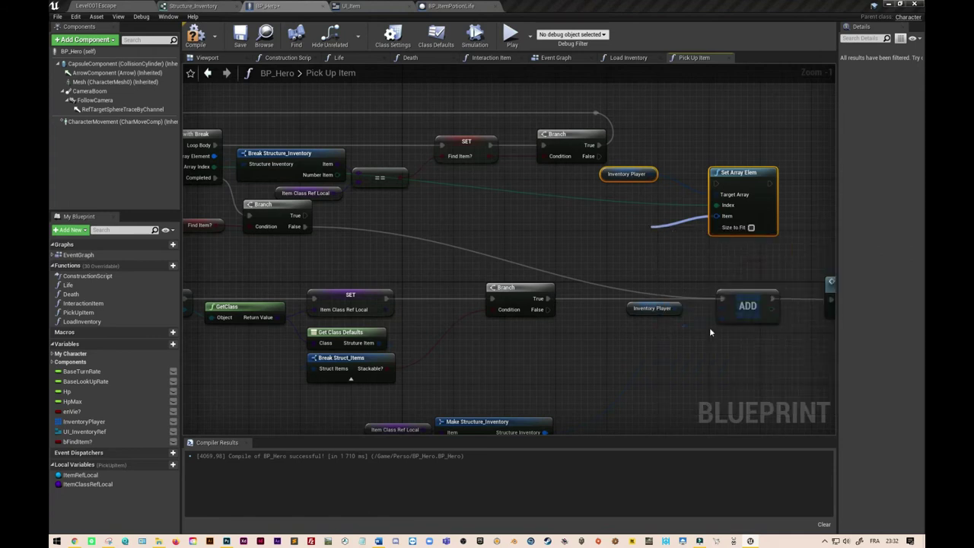
pyautogui.moveTo(689, 231); pyautogui.dragTo(601, 227)
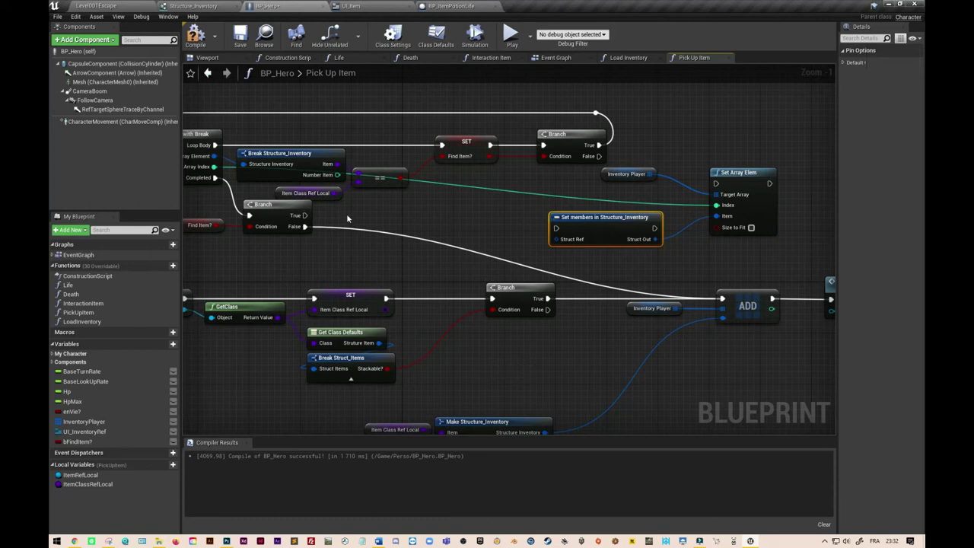
pyautogui.moveTo(304, 215)
pyautogui.mouseDown()
pyautogui.moveTo(553, 234)
pyautogui.moveTo(552, 211)
pyautogui.moveTo(494, 204)
pyautogui.mouseUp()
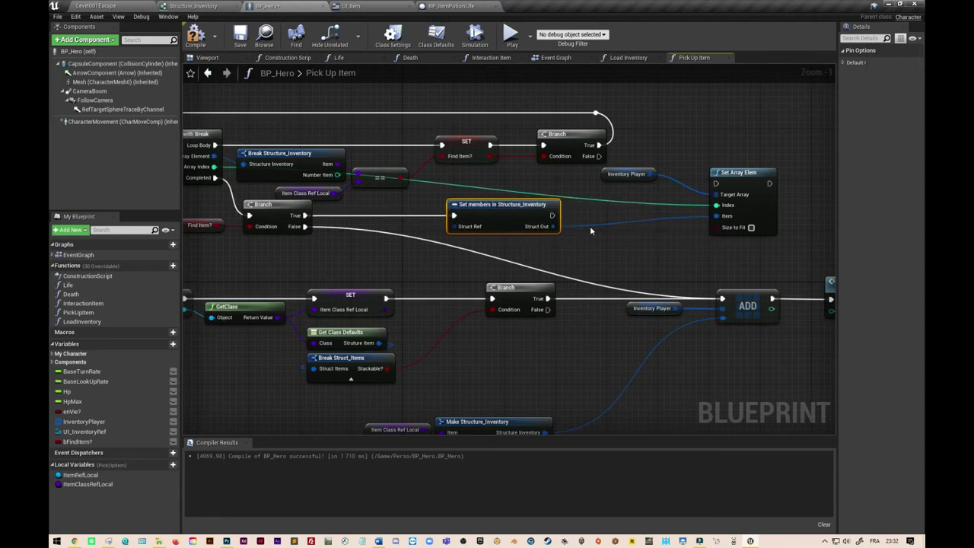
pyautogui.moveTo(553, 216)
pyautogui.mouseDown()
pyautogui.moveTo(718, 190)
pyautogui.moveTo(733, 213)
pyautogui.moveTo(726, 207)
pyautogui.mouseUp()
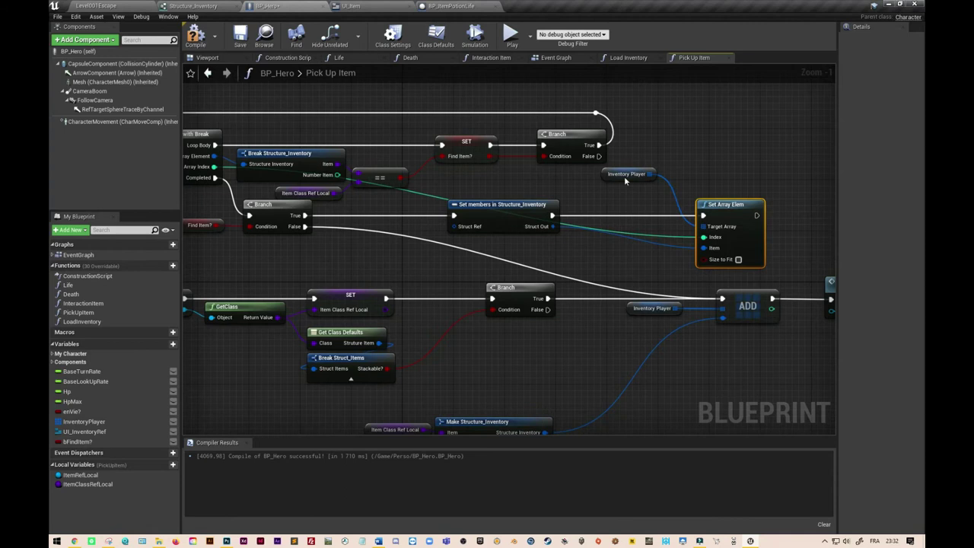
# Put Inventory Player beside Set Array Elem and shift the Break, ==, SET, Branch nodes right
pyautogui.moveTo(628, 176); pyautogui.dragTo(660, 228)
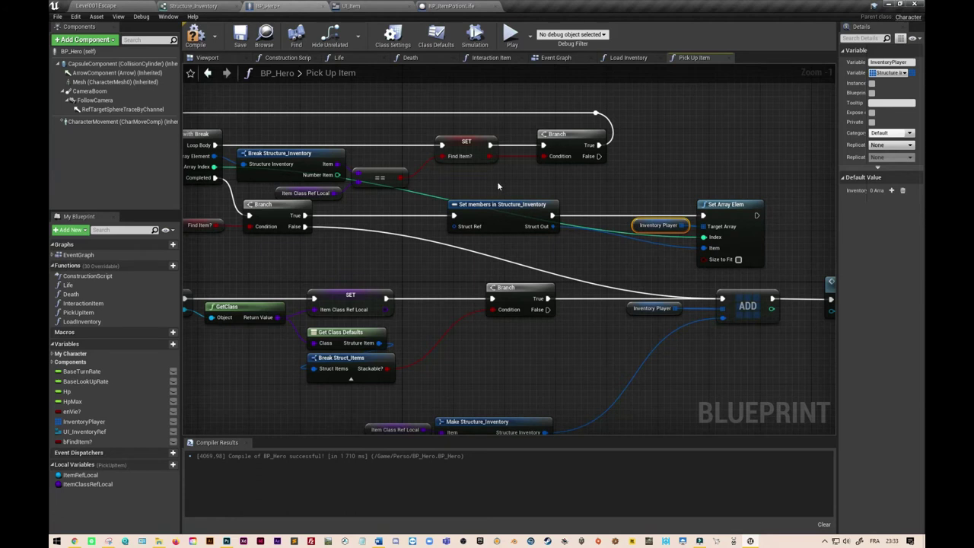
pyautogui.moveTo(499, 185); pyautogui.dragTo(550, 186, button='right')
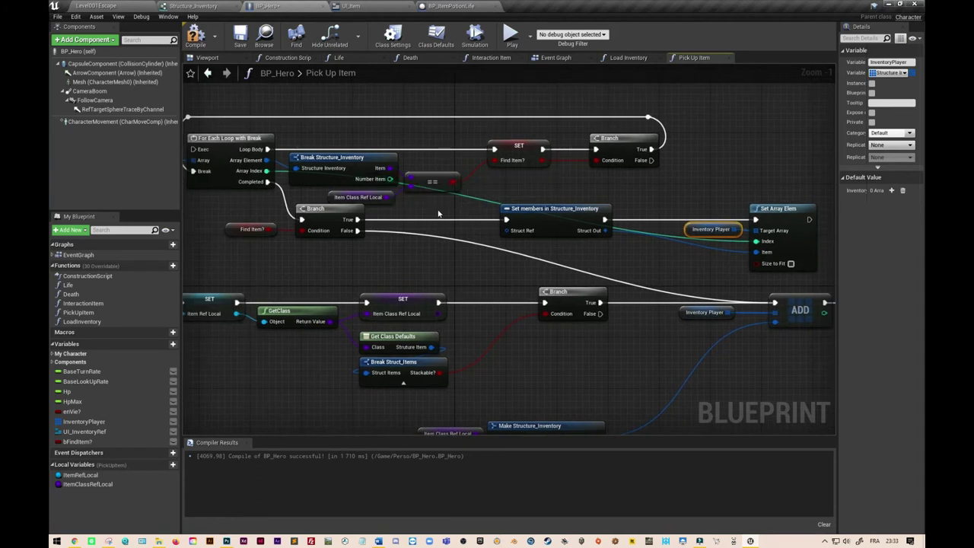
pyautogui.moveTo(436, 208); pyautogui.dragTo(384, 179)
pyautogui.moveTo(329, 100)
pyautogui.mouseDown()
pyautogui.moveTo(615, 197)
pyautogui.moveTo(598, 188)
pyautogui.mouseUp()
pyautogui.moveTo(361, 97); pyautogui.dragTo(670, 192)
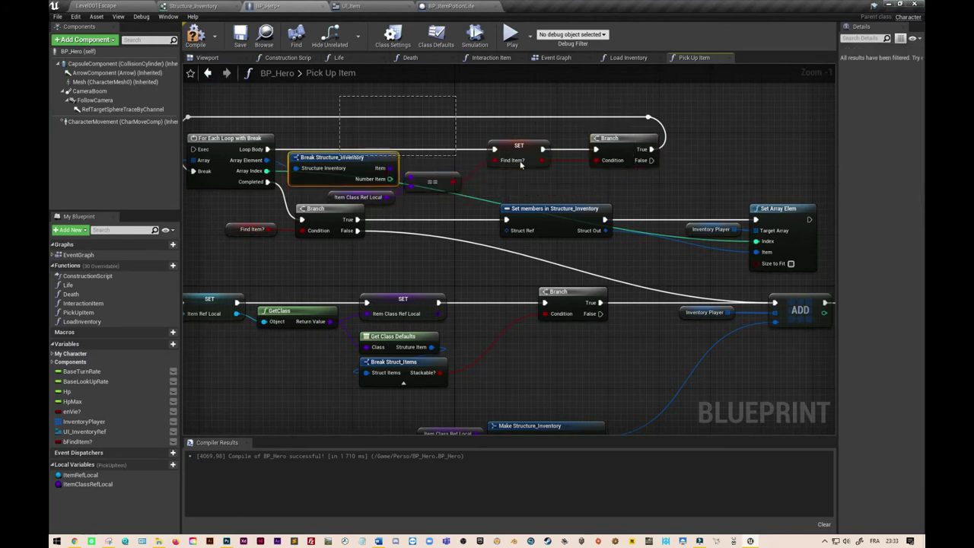
pyautogui.moveTo(382, 163)
pyautogui.mouseDown()
pyautogui.moveTo(542, 158)
pyautogui.moveTo(478, 158)
pyautogui.mouseUp()
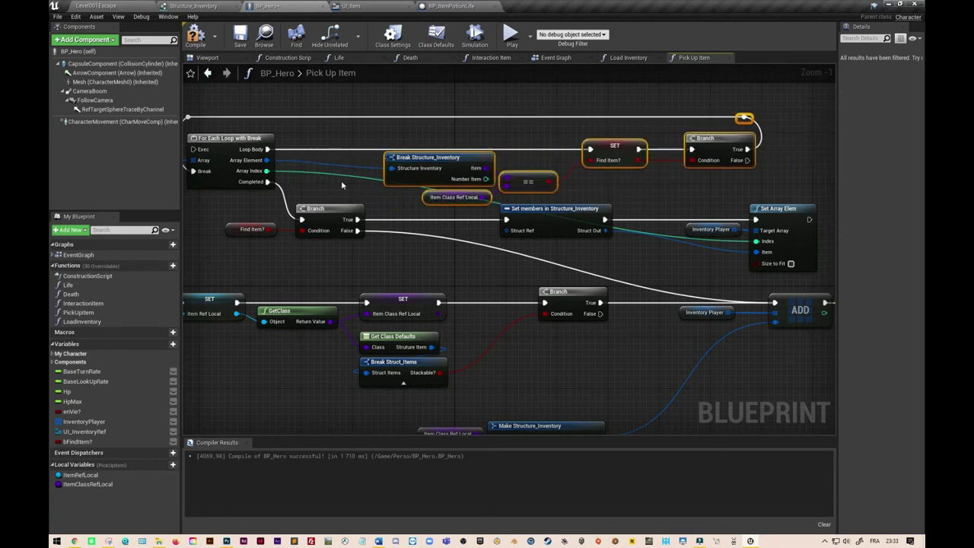
# Promote Array Index to a local variable, chaining its SET between Loop Body and the bFindItem? SET
pyautogui.click(341, 181)
pyautogui.rightClick(267, 172)
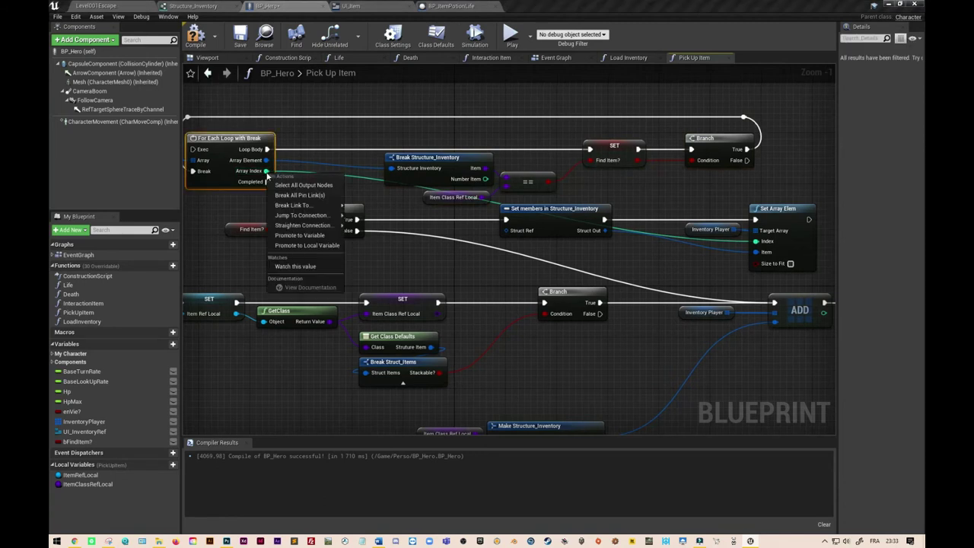
pyautogui.click(319, 246)
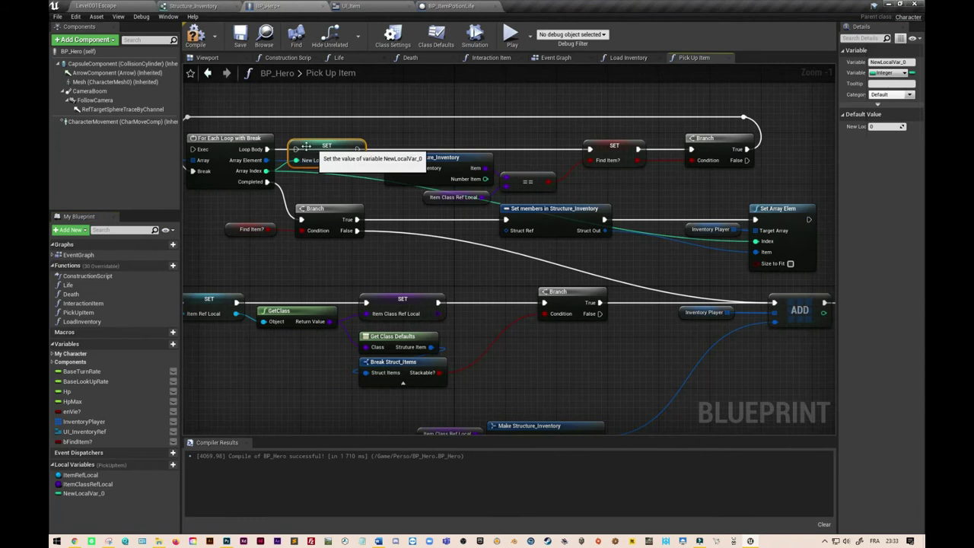
pyautogui.moveTo(266, 149); pyautogui.dragTo(298, 152)
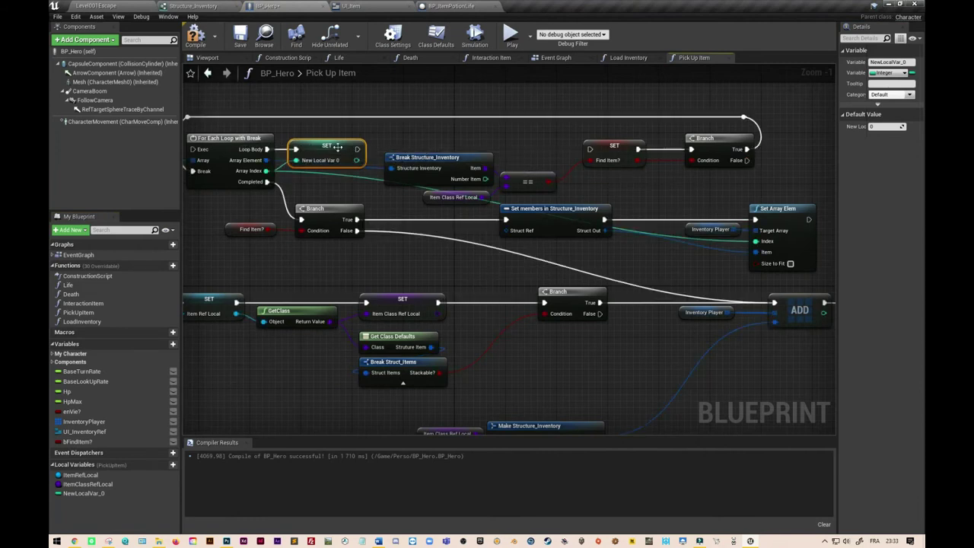
pyautogui.moveTo(358, 149); pyautogui.dragTo(590, 149)
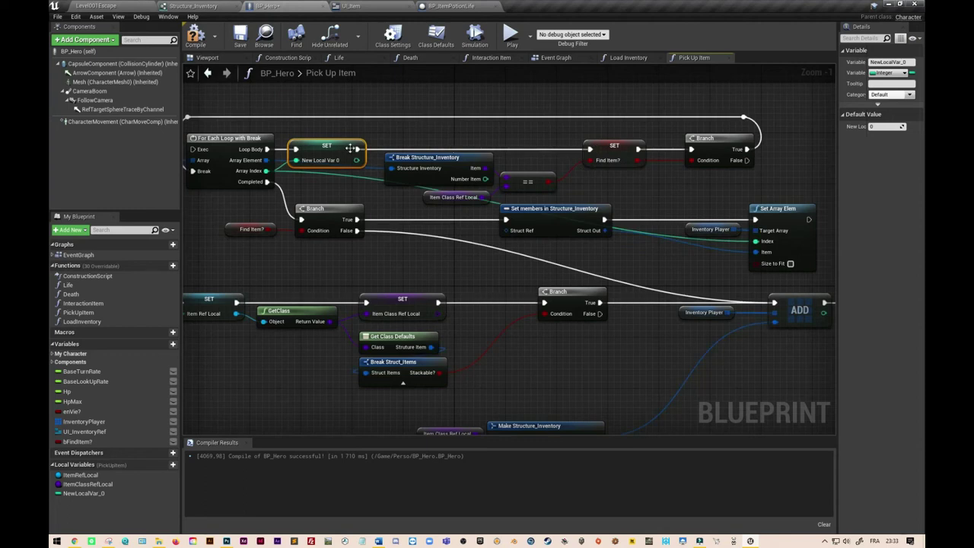
# Rename the new local integer variable to IndexRefLocal
pyautogui.click(76, 494)
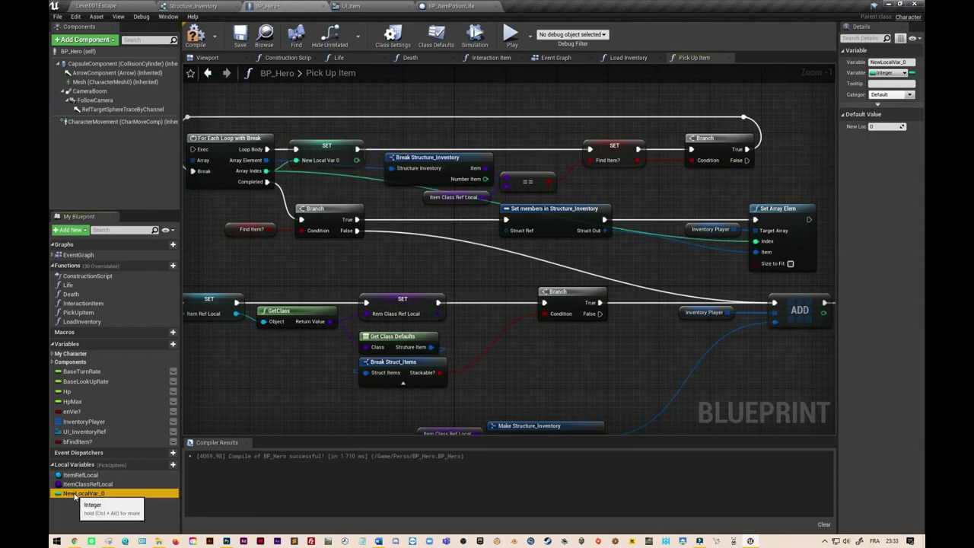
pyautogui.click(84, 493)
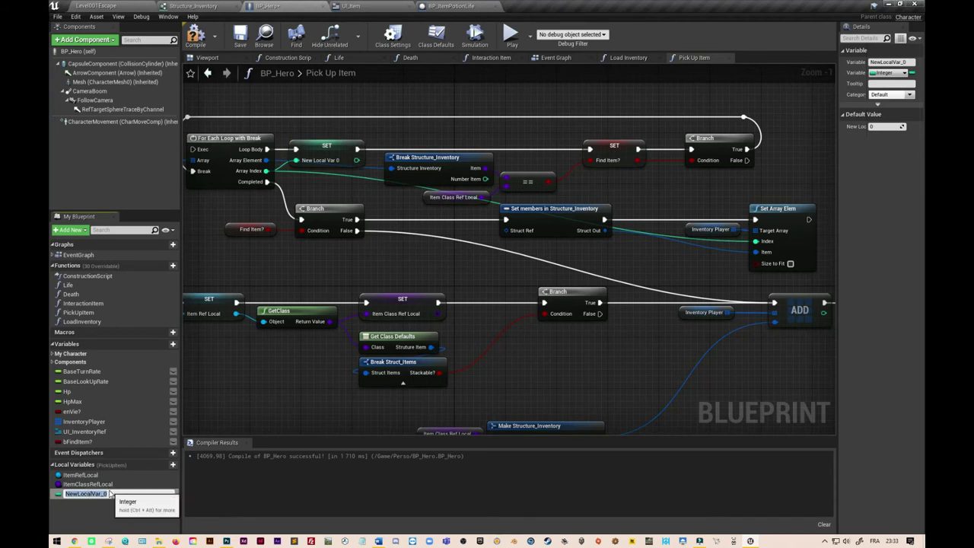
pyautogui.write('IndexRefLocal')
pyautogui.press('Return')
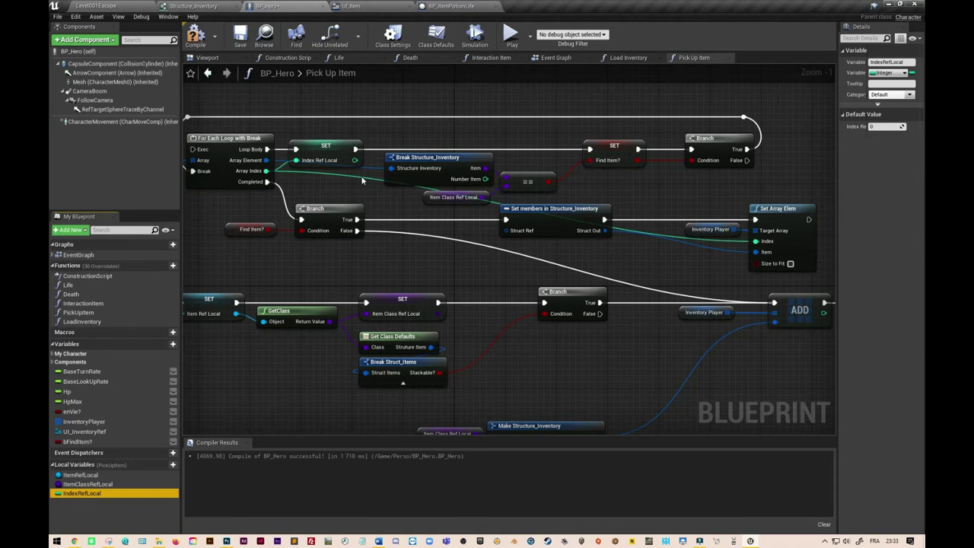
# Plug an Index Ref Local getter into Set Array Elem's Index and select the Set members node
pyautogui.moveTo(733, 287); pyautogui.dragTo(514, 272, button='right')
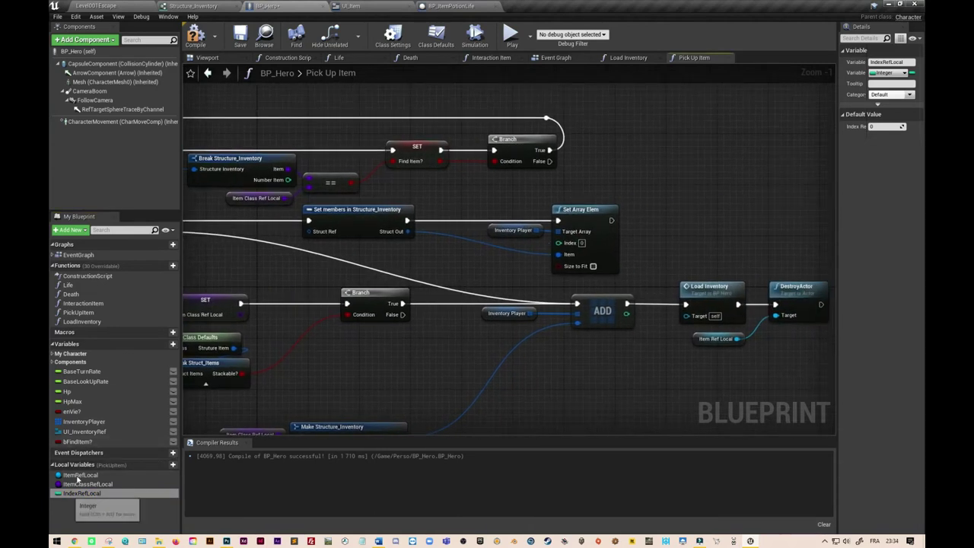
pyautogui.moveTo(82, 493); pyautogui.dragTo(559, 245)
pyautogui.moveTo(494, 245); pyautogui.dragTo(508, 245)
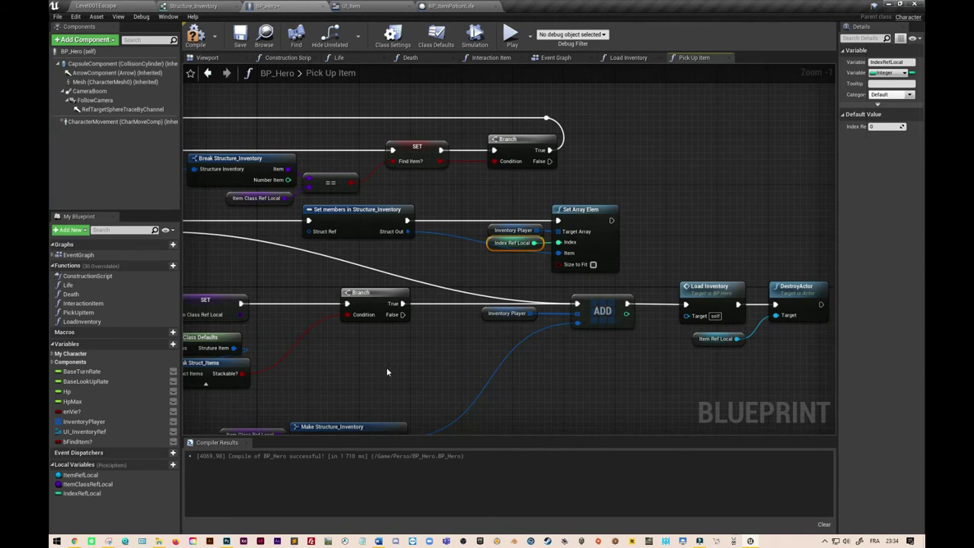
pyautogui.click(358, 213)
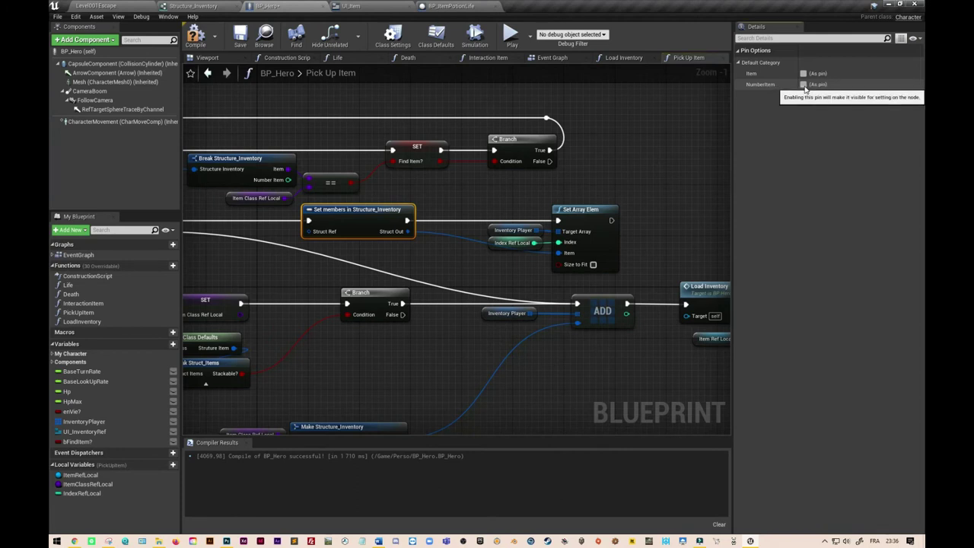
# Expose NumberItem as a pin on Set members and wire Break Structure_Inventory's Number Item into it
pyautogui.click(804, 84)
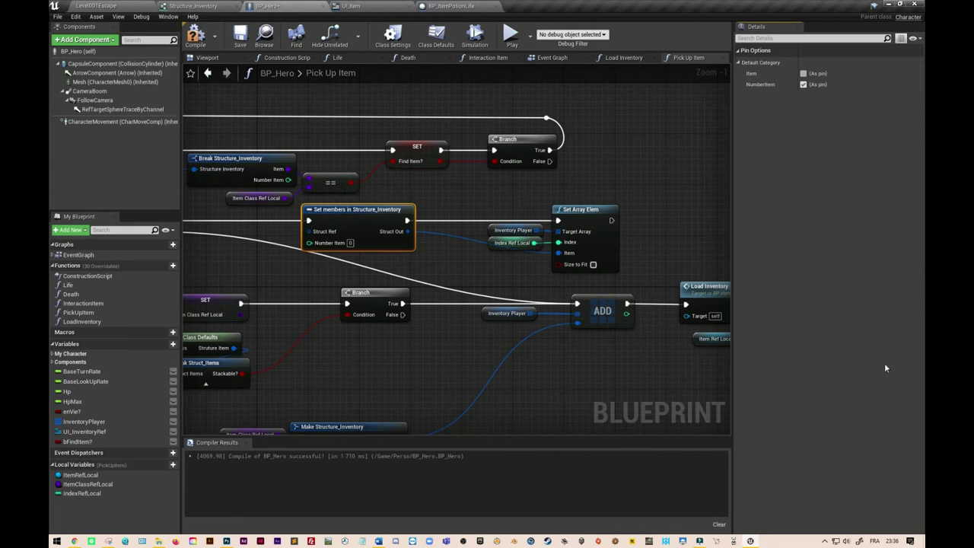
pyautogui.moveTo(431, 355); pyautogui.dragTo(624, 345, button='right')
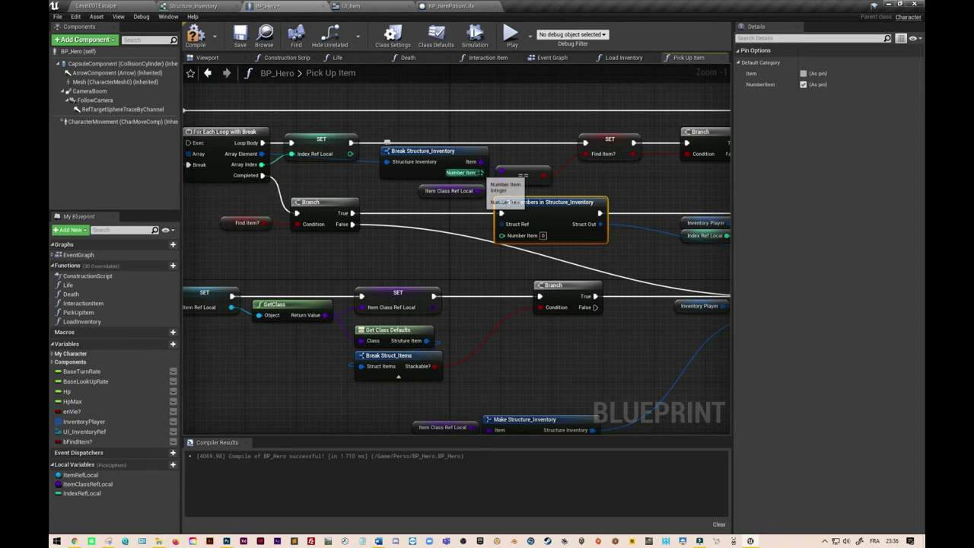
pyautogui.moveTo(535, 188)
pyautogui.mouseDown(button='right')
pyautogui.moveTo(472, 186)
pyautogui.moveTo(515, 190)
pyautogui.mouseUp(button='right')
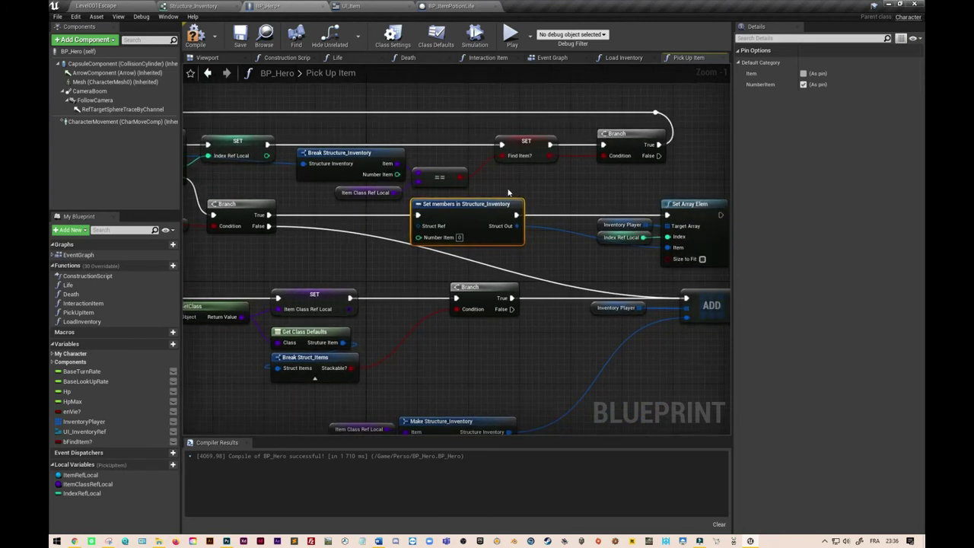
pyautogui.moveTo(496, 202); pyautogui.dragTo(553, 208)
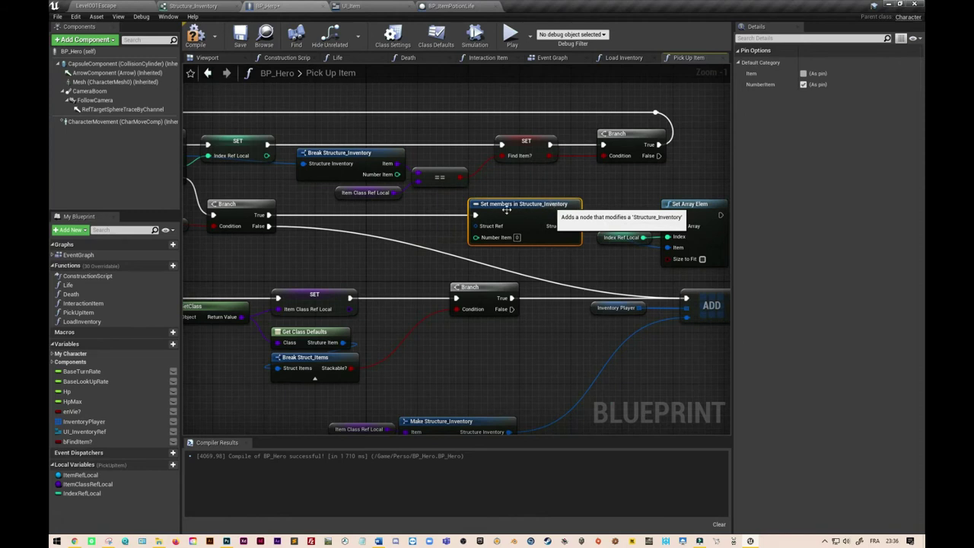
pyautogui.moveTo(397, 174)
pyautogui.mouseDown()
pyautogui.moveTo(457, 233)
pyautogui.moveTo(477, 232)
pyautogui.mouseUp()
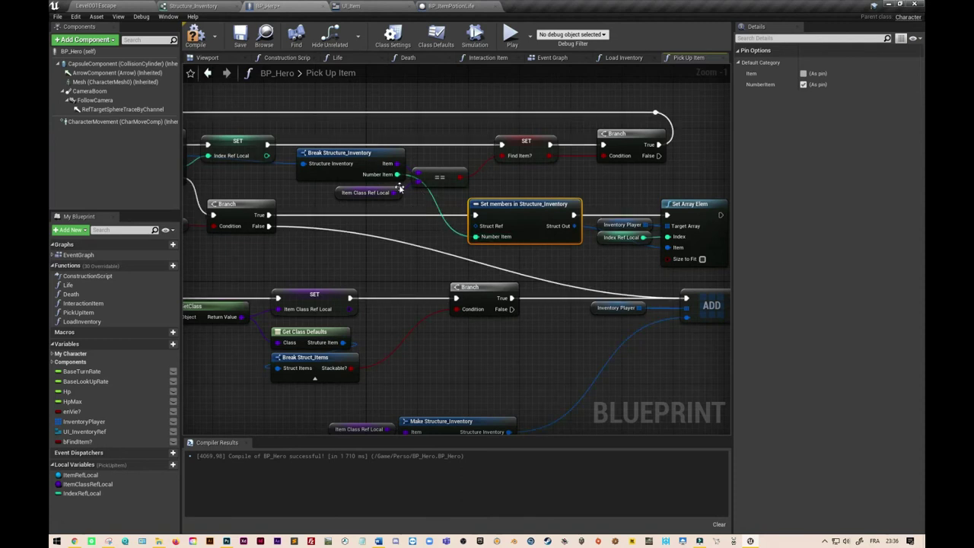
# Add an int + int node that adds 1 to Break Structure_Inventory's Number Item
pyautogui.moveTo(395, 174); pyautogui.dragTo(439, 200)
pyautogui.write('+')
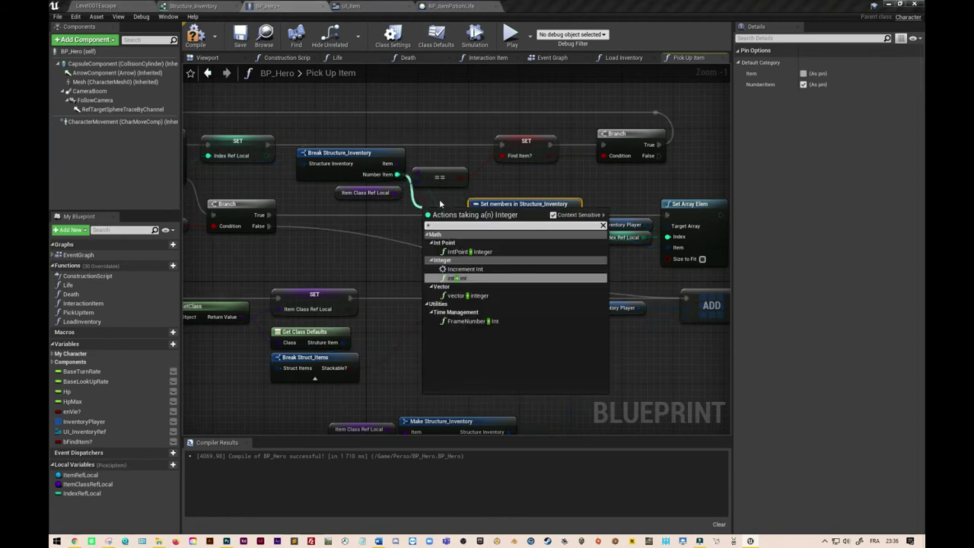
pyautogui.write('+')
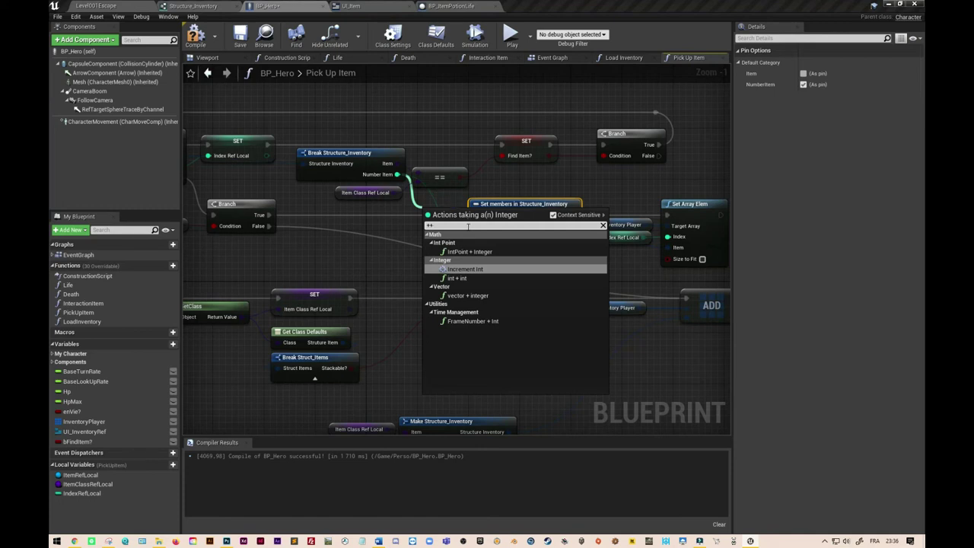
pyautogui.click(460, 279)
pyautogui.moveTo(454, 209)
pyautogui.mouseDown()
pyautogui.moveTo(423, 213)
pyautogui.moveTo(478, 236)
pyautogui.mouseUp()
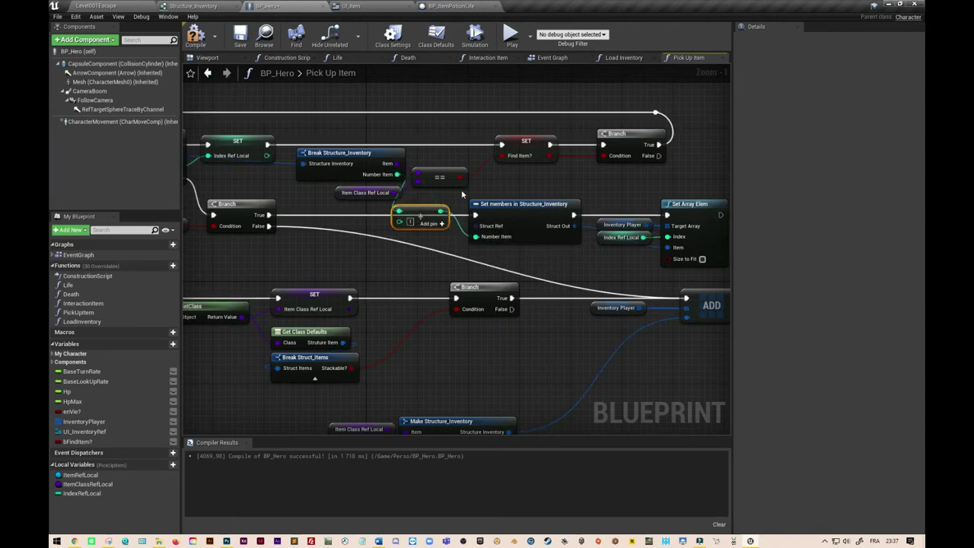
# Space out the addition, ==, Set members and Set Array Elem nodes
pyautogui.moveTo(537, 204); pyautogui.dragTo(549, 207)
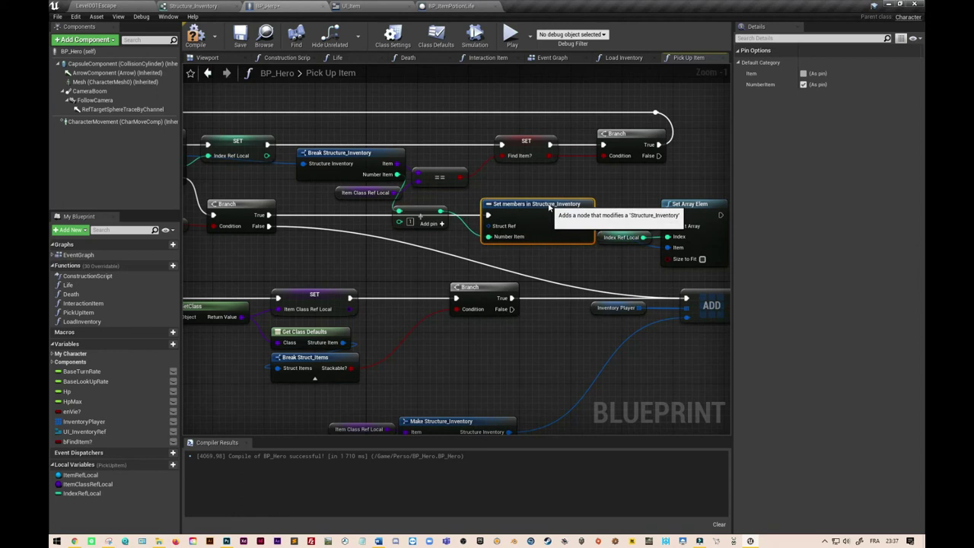
pyautogui.moveTo(430, 216); pyautogui.dragTo(449, 212)
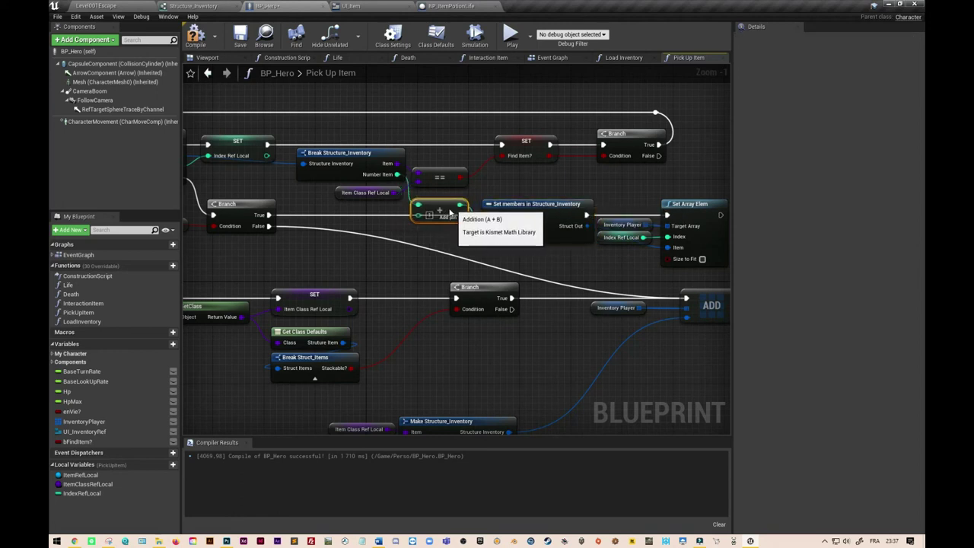
pyautogui.moveTo(451, 169); pyautogui.dragTo(457, 158)
pyautogui.moveTo(438, 210); pyautogui.dragTo(446, 191)
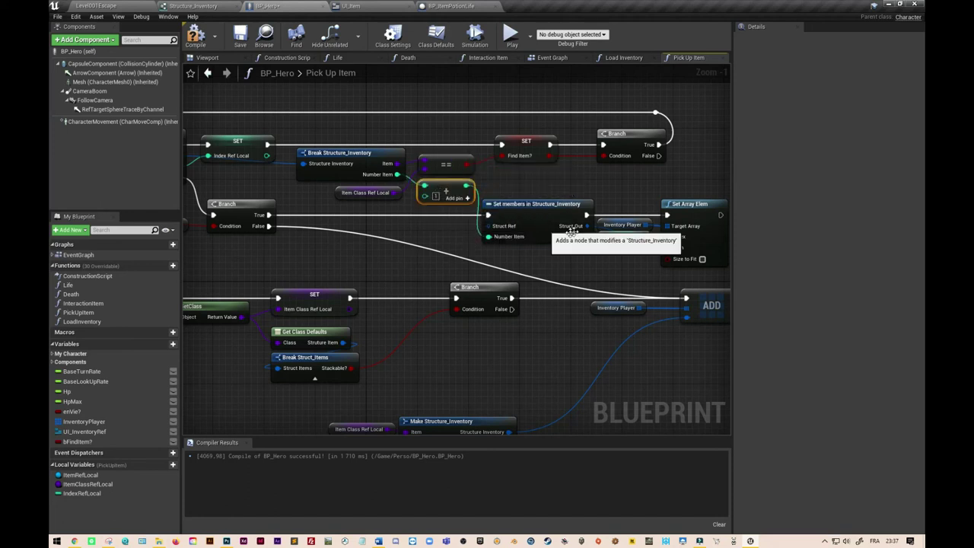
pyautogui.moveTo(563, 325); pyautogui.dragTo(514, 336, button='right')
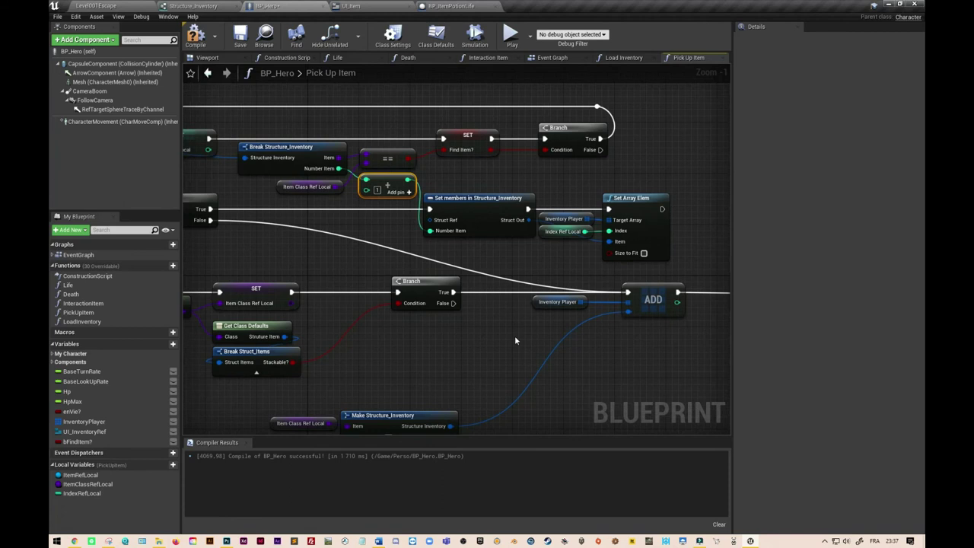
pyautogui.moveTo(488, 181); pyautogui.dragTo(639, 262)
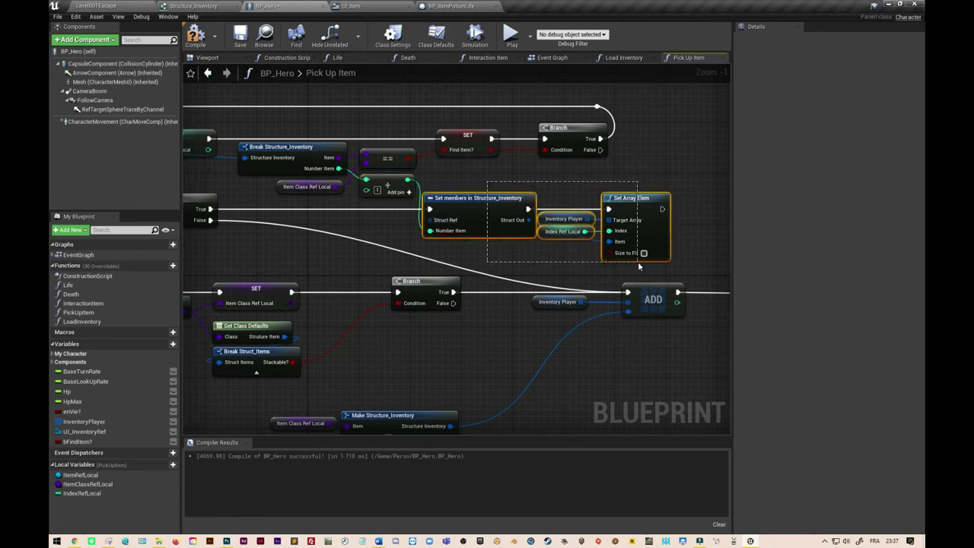
pyautogui.moveTo(457, 214); pyautogui.dragTo(494, 213)
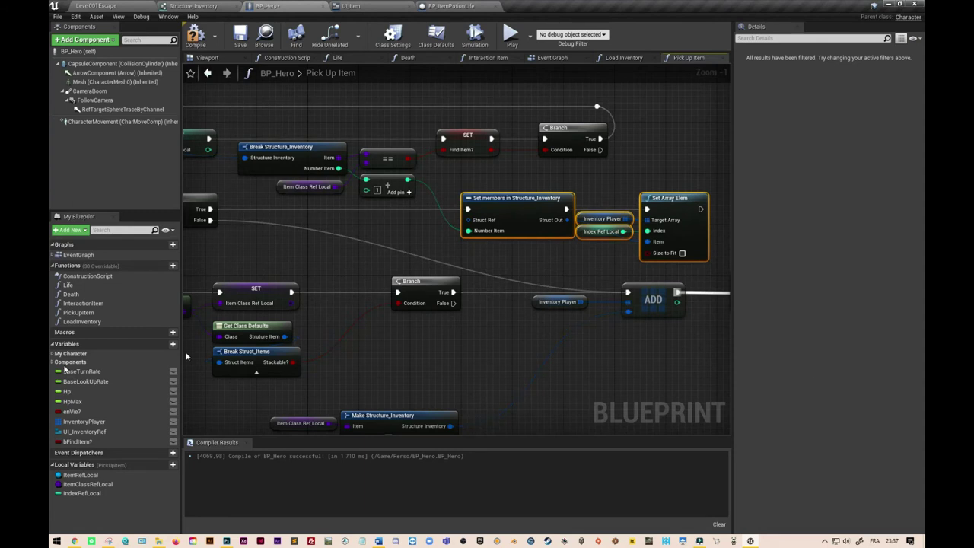
pyautogui.moveTo(435, 339); pyautogui.dragTo(567, 341, button='right')
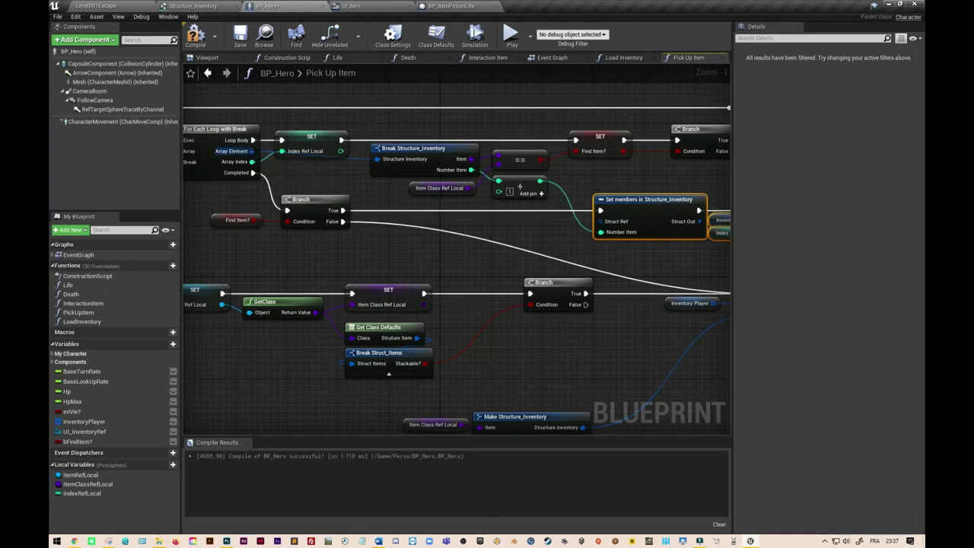
# Call Load Inventory right after Set Array Elem
pyautogui.moveTo(253, 153)
pyautogui.mouseDown()
pyautogui.moveTo(517, 220)
pyautogui.moveTo(601, 221)
pyautogui.mouseUp()
pyautogui.moveTo(671, 265); pyautogui.dragTo(344, 264, button='right')
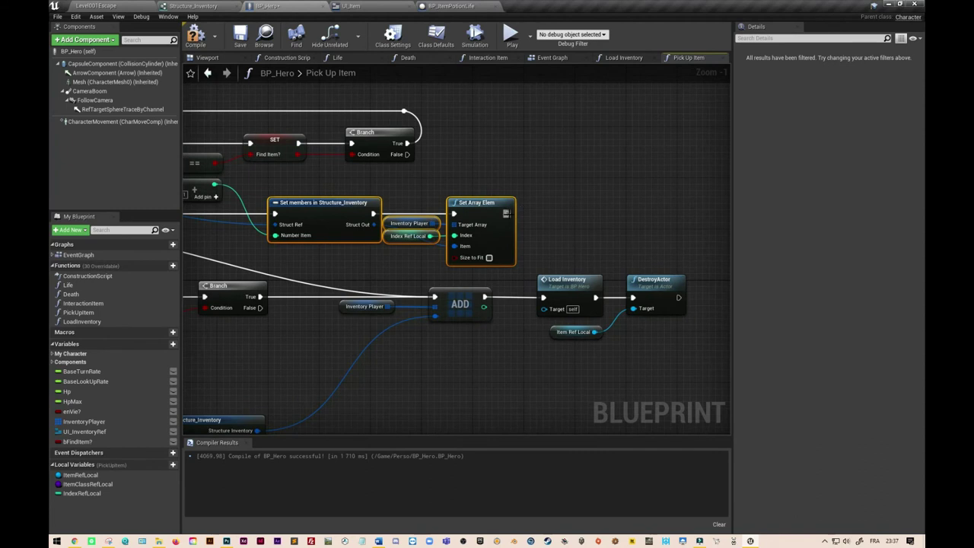
pyautogui.moveTo(508, 214); pyautogui.dragTo(546, 217)
pyautogui.write('load')
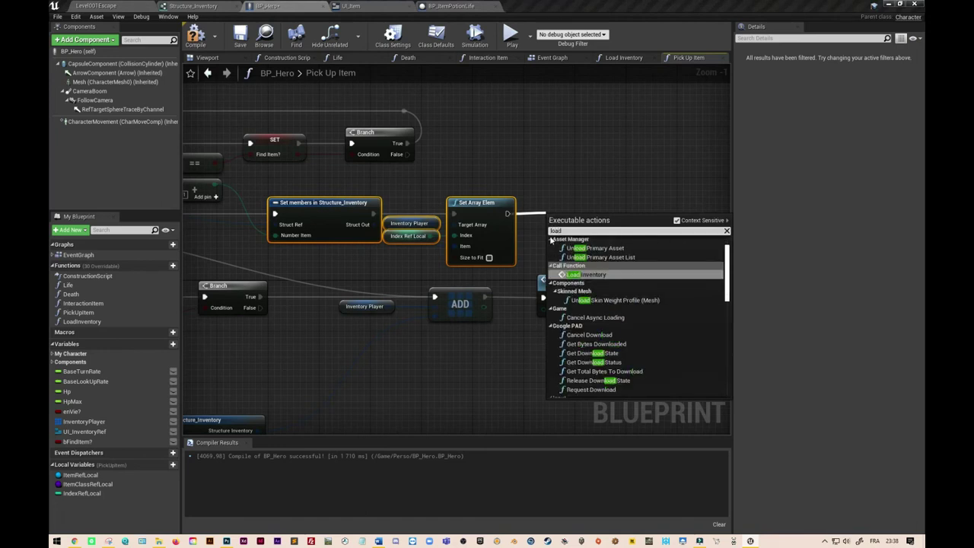
pyautogui.click(586, 274)
pyautogui.moveTo(577, 217); pyautogui.dragTo(564, 200)
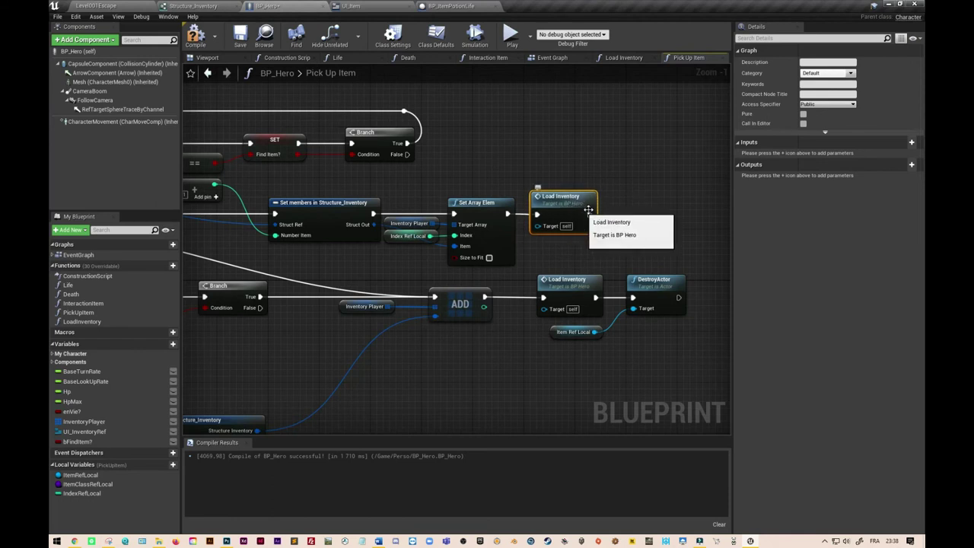
# Add a Destroy Actor after Load Inventory that targets Item Ref Local
pyautogui.moveTo(589, 214); pyautogui.dragTo(621, 209)
pyautogui.write('destroy')
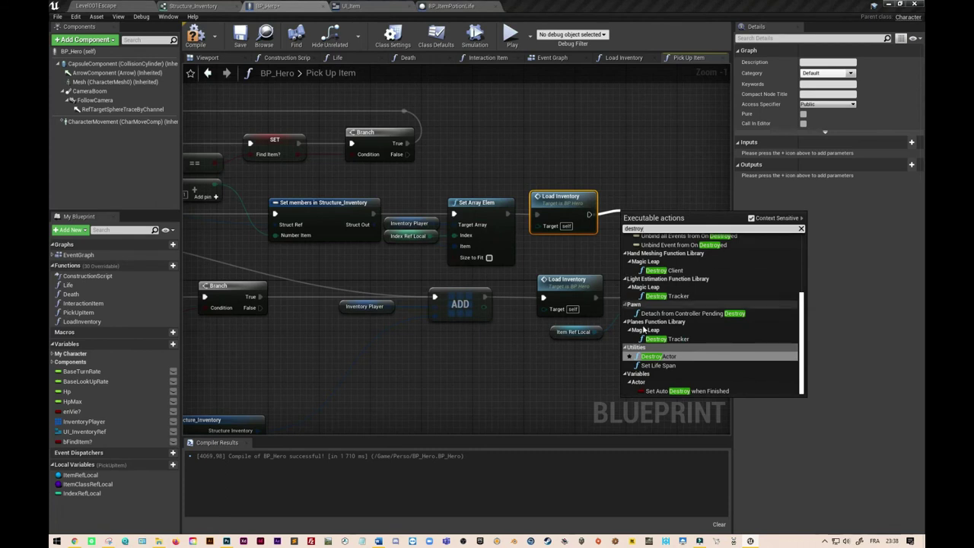
pyautogui.click(658, 356)
pyautogui.moveTo(663, 219); pyautogui.dragTo(658, 200)
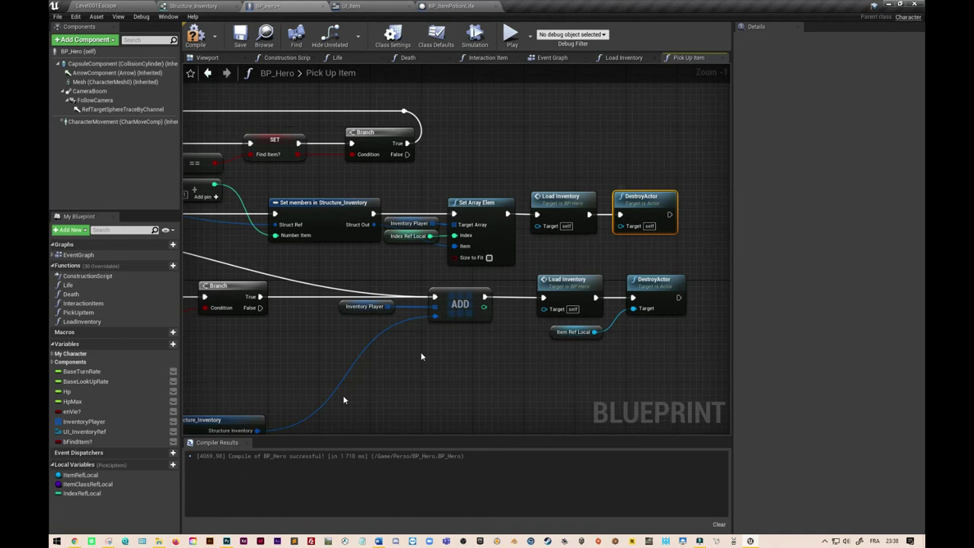
pyautogui.moveTo(81, 475); pyautogui.dragTo(621, 225)
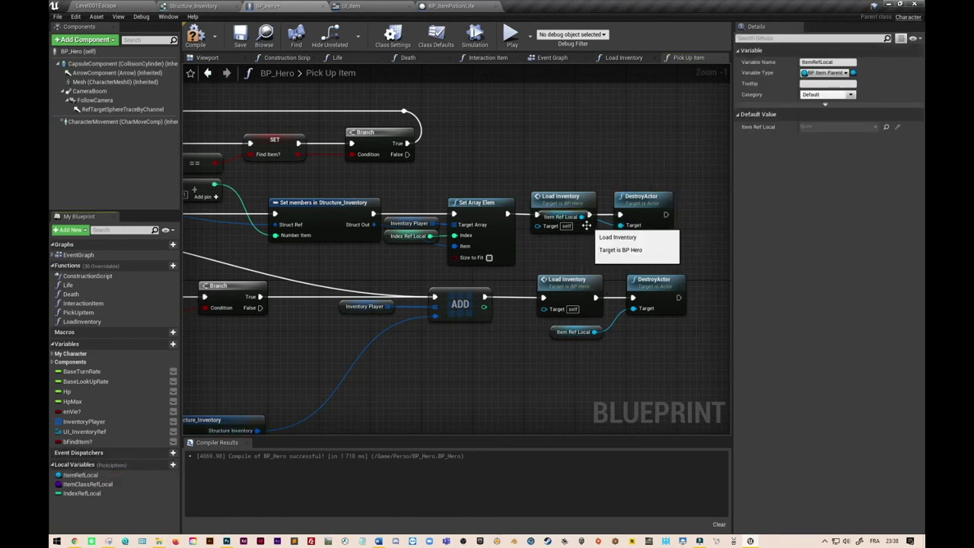
pyautogui.moveTo(582, 222); pyautogui.dragTo(588, 247)
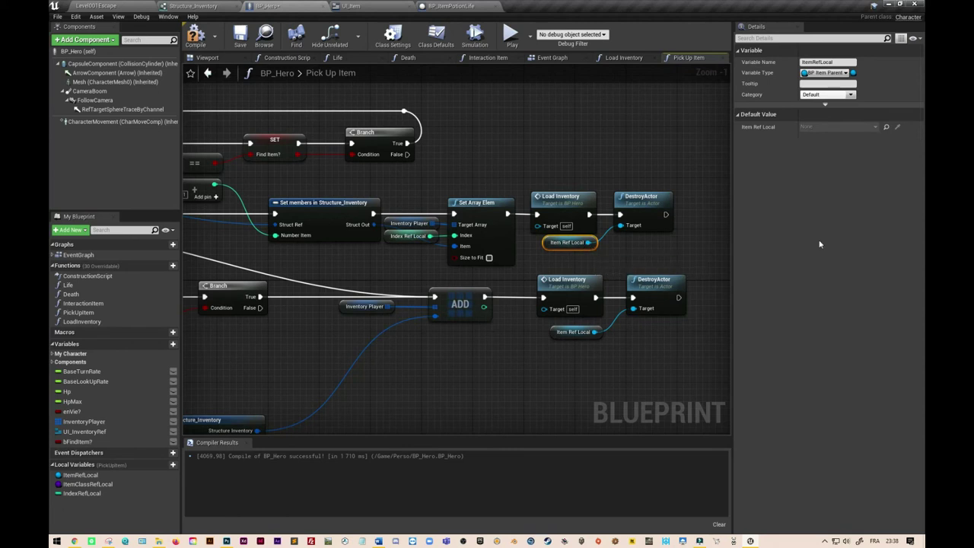
pyautogui.moveTo(316, 369); pyautogui.dragTo(440, 412, button='right')
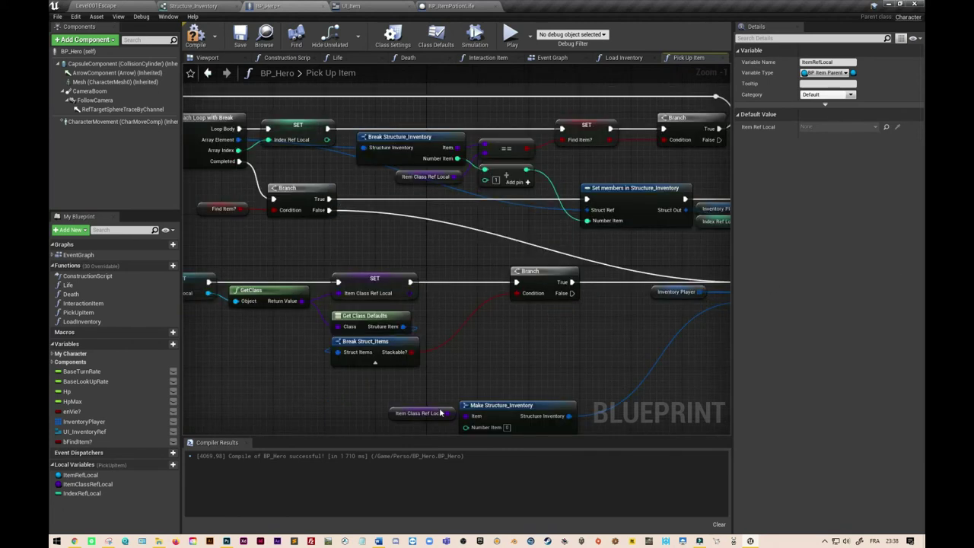
# Move the Pick Up Item entry nodes and Stackable? branch far to the left
pyautogui.moveTo(290, 407); pyautogui.dragTo(389, 404, button='right')
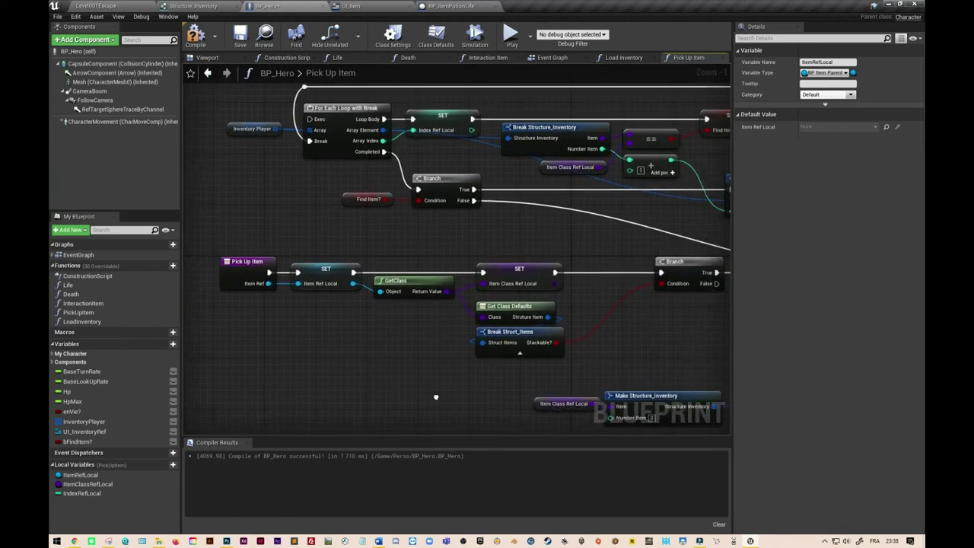
pyautogui.moveTo(389, 404); pyautogui.dragTo(404, 374, button='right')
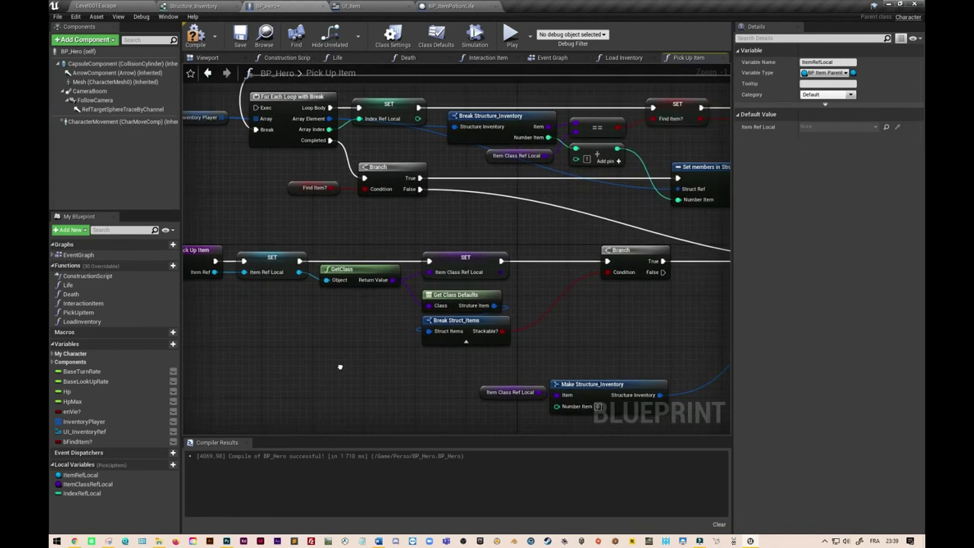
pyautogui.moveTo(403, 374); pyautogui.dragTo(281, 367, button='right')
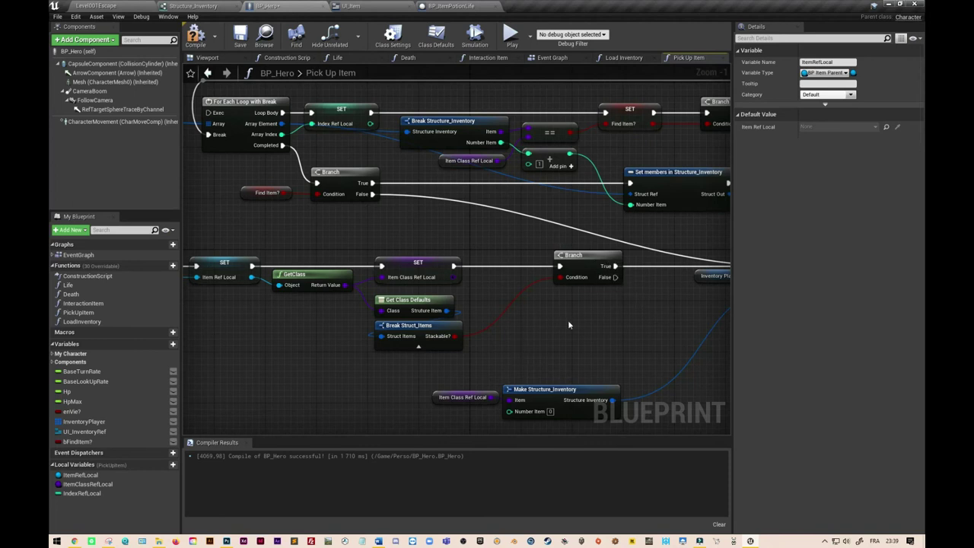
pyautogui.moveTo(567, 325); pyautogui.dragTo(632, 303, button='right')
pyautogui.moveTo(619, 221); pyautogui.dragTo(245, 343)
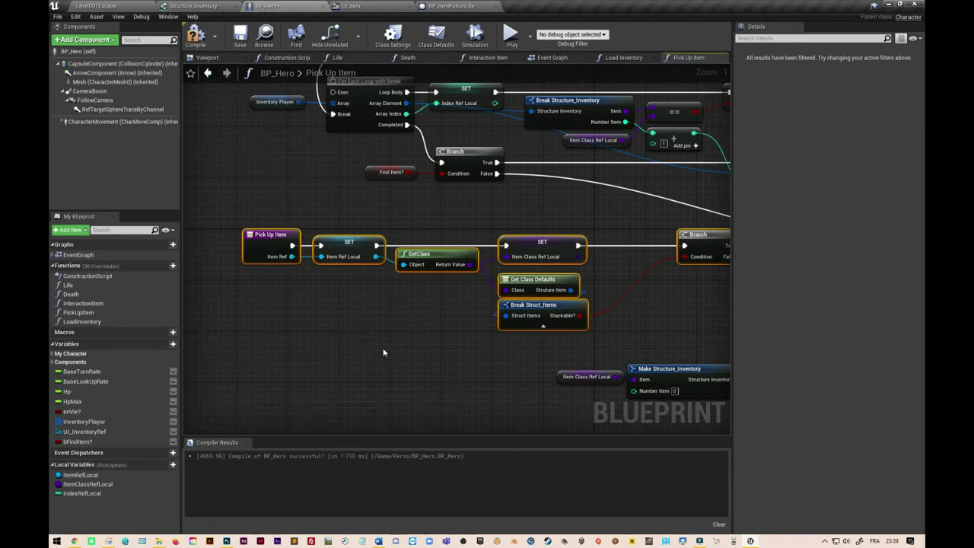
pyautogui.moveTo(714, 237); pyautogui.dragTo(412, 258)
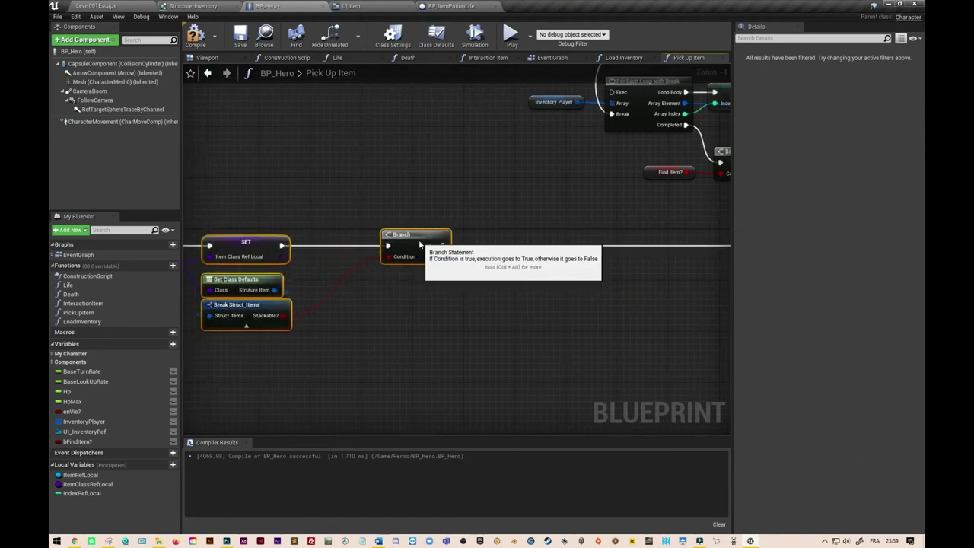
pyautogui.scroll(-2, 534, 335)
pyautogui.scroll(-2, 534, 335)
pyautogui.moveTo(558, 341); pyautogui.dragTo(450, 285, button='right')
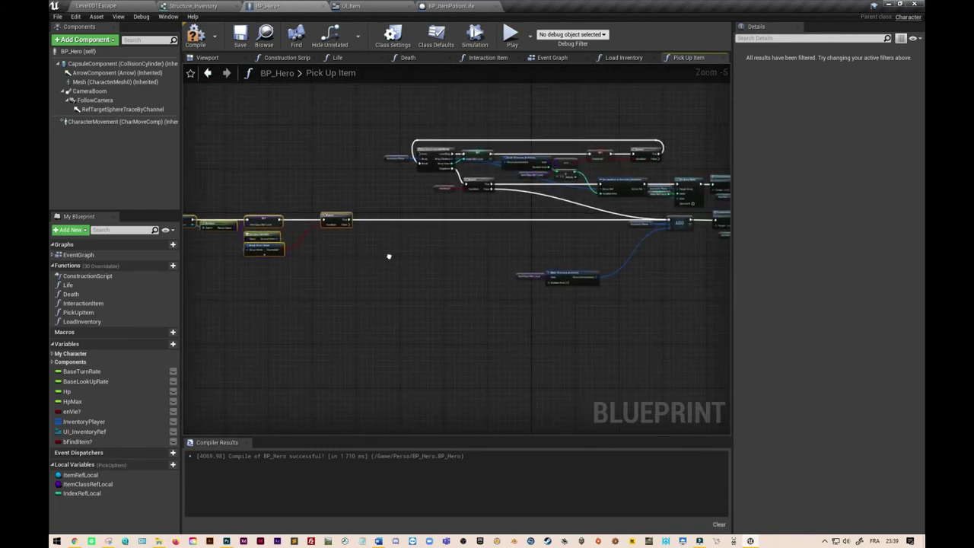
pyautogui.scroll(2, 450, 285)
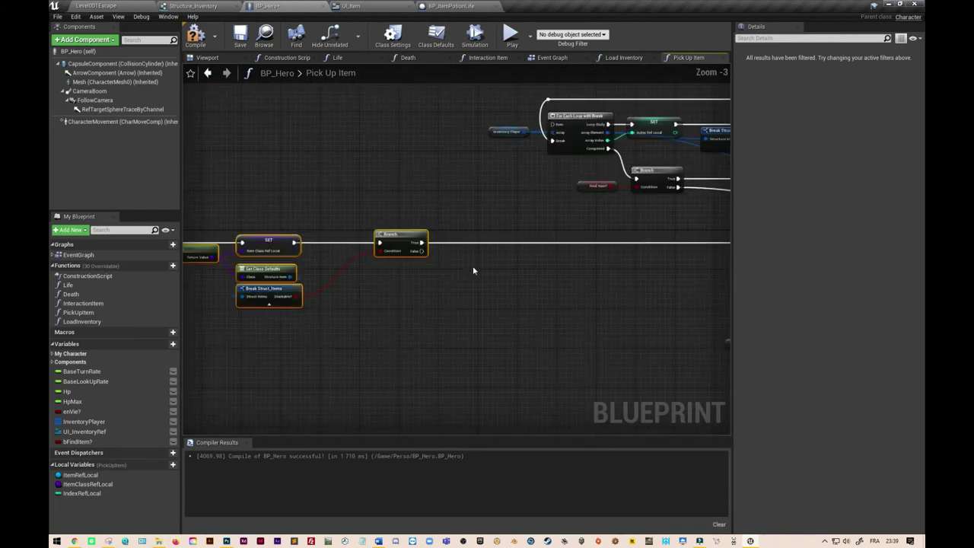
pyautogui.click(473, 266)
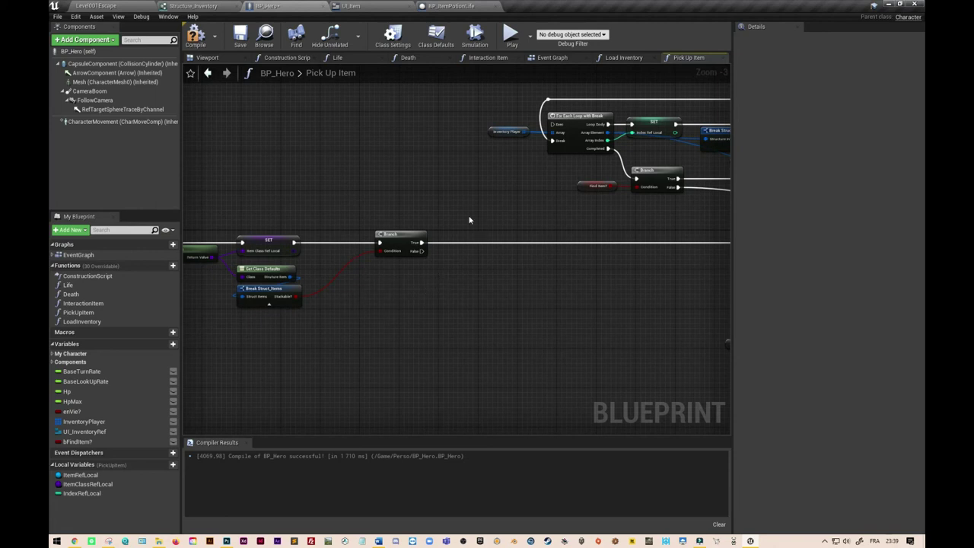
# Reconnect the Stackable? branch's True output to the For Each Loop
pyautogui.moveTo(470, 220); pyautogui.dragTo(446, 212, button='right')
pyautogui.keyDown('alt'); pyautogui.click(446, 262); pyautogui.keyUp('alt')
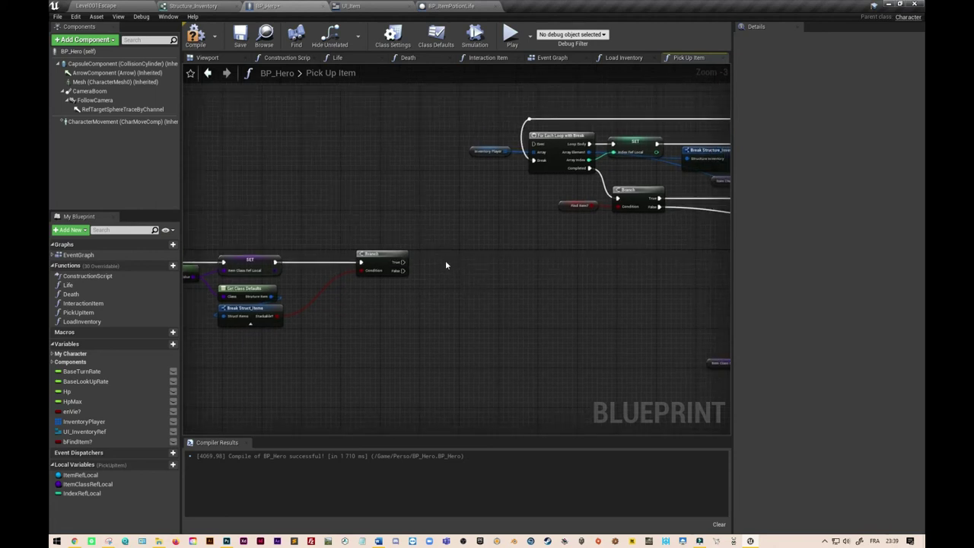
pyautogui.moveTo(404, 261)
pyautogui.mouseDown()
pyautogui.moveTo(429, 259)
pyautogui.moveTo(536, 146)
pyautogui.mouseUp()
pyautogui.moveTo(472, 153); pyautogui.dragTo(512, 184)
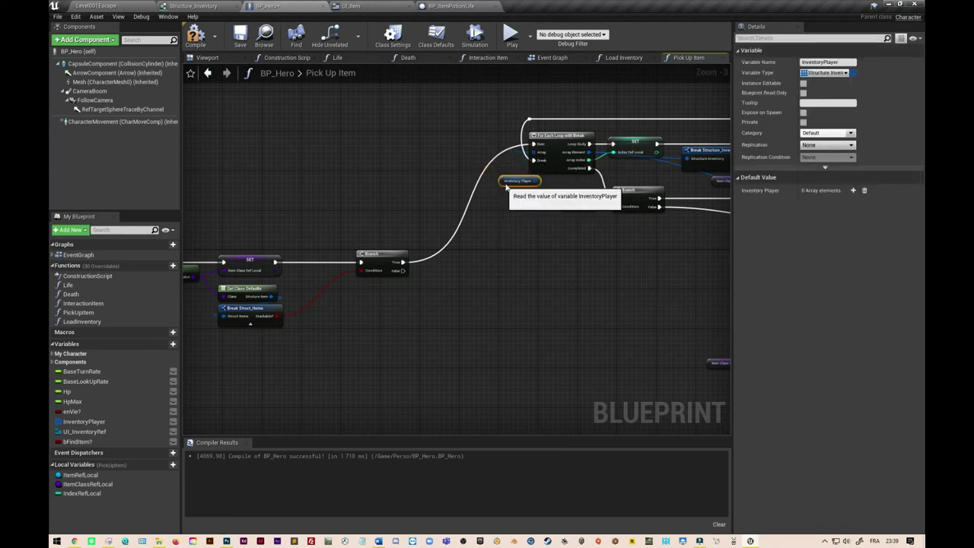
# Route the Stackable? branch's False output into the ADD node
pyautogui.moveTo(519, 283); pyautogui.dragTo(476, 243, button='right')
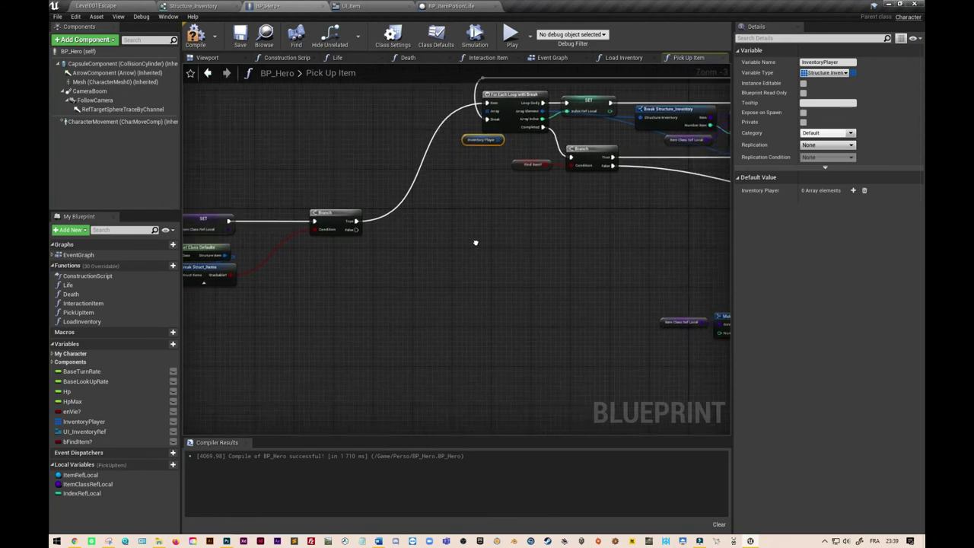
pyautogui.moveTo(437, 270); pyautogui.dragTo(359, 246, button='right')
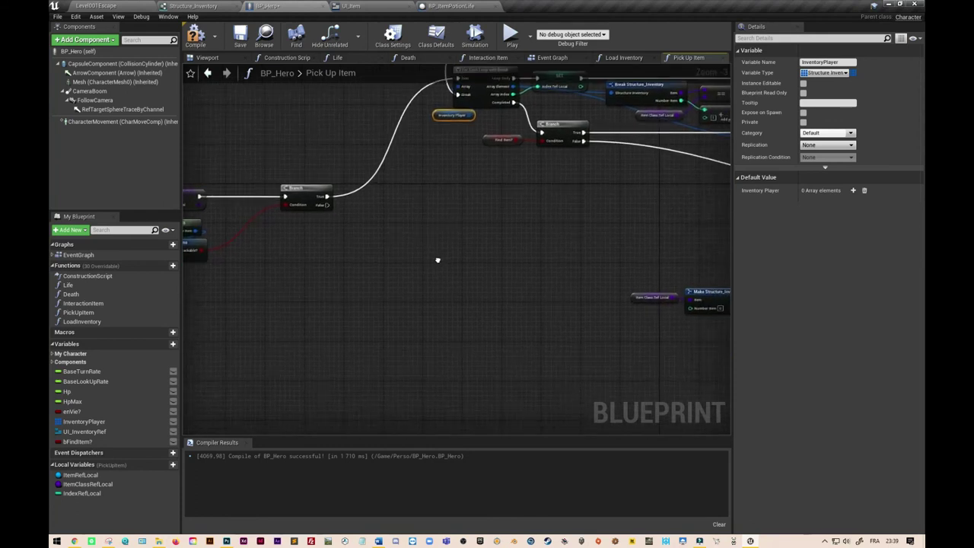
pyautogui.moveTo(359, 245); pyautogui.dragTo(340, 253, button='right')
pyautogui.moveTo(251, 202); pyautogui.dragTo(644, 196)
# Move Make Structure_Inventory closer to ADD and select the whole ADD row
pyautogui.moveTo(372, 267)
pyautogui.mouseDown(button='right')
pyautogui.moveTo(251, 252)
pyautogui.moveTo(267, 264)
pyautogui.mouseUp(button='right')
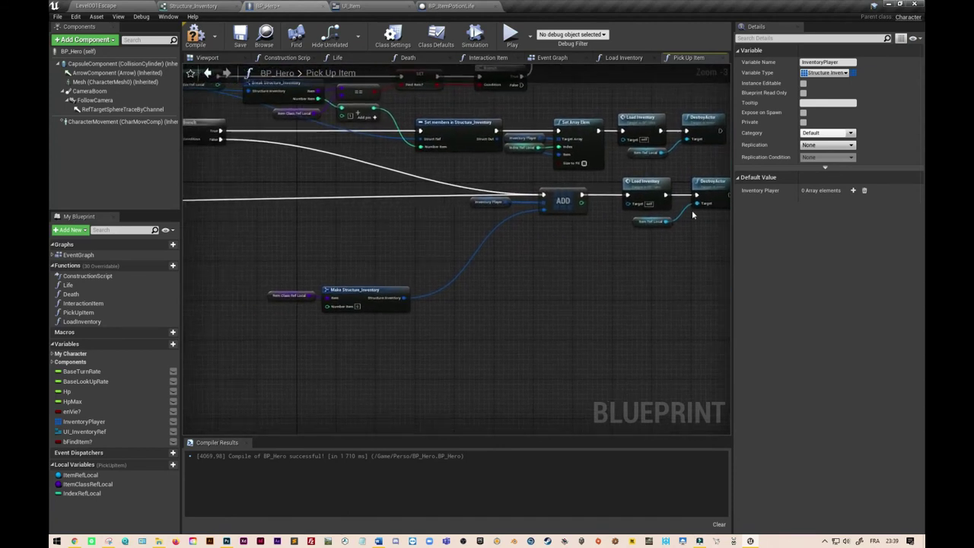
pyautogui.moveTo(346, 222); pyautogui.dragTo(494, 442)
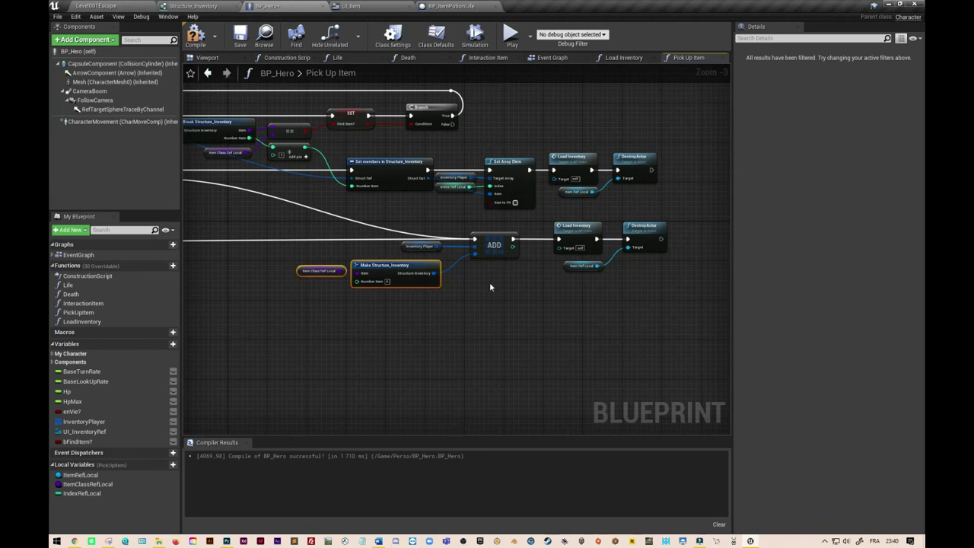
pyautogui.moveTo(492, 318); pyautogui.dragTo(522, 285, button='right')
pyautogui.moveTo(635, 332); pyautogui.dragTo(594, 305, button='right')
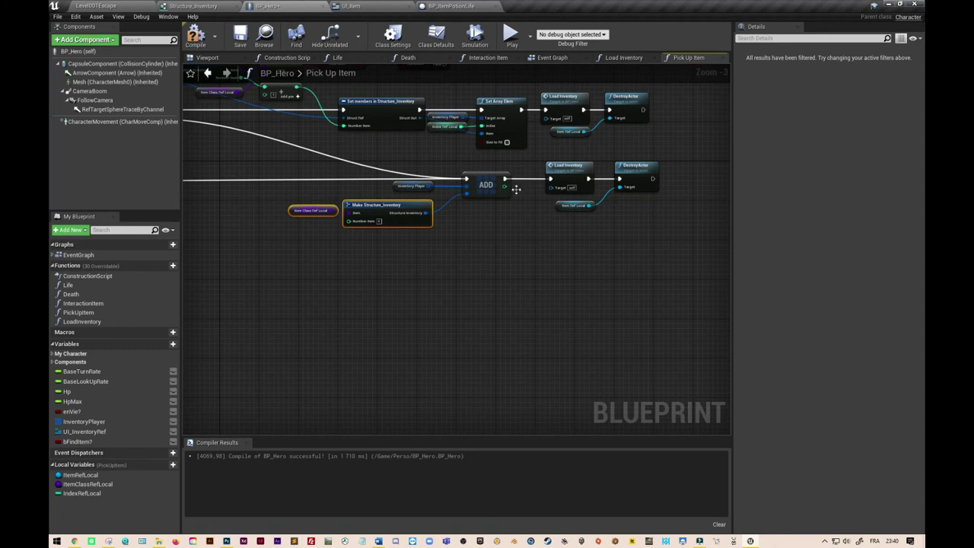
pyautogui.moveTo(676, 158); pyautogui.dragTo(251, 251)
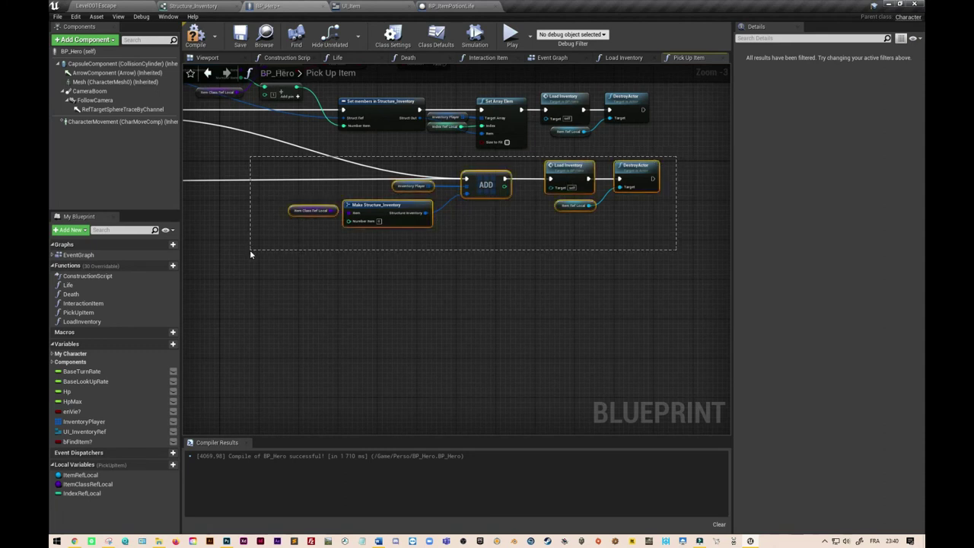
# Frame the ADD row in a comment titled 'Si item non empilable ou empilable mais qui apparait pour la première fois'
pyautogui.press('c')
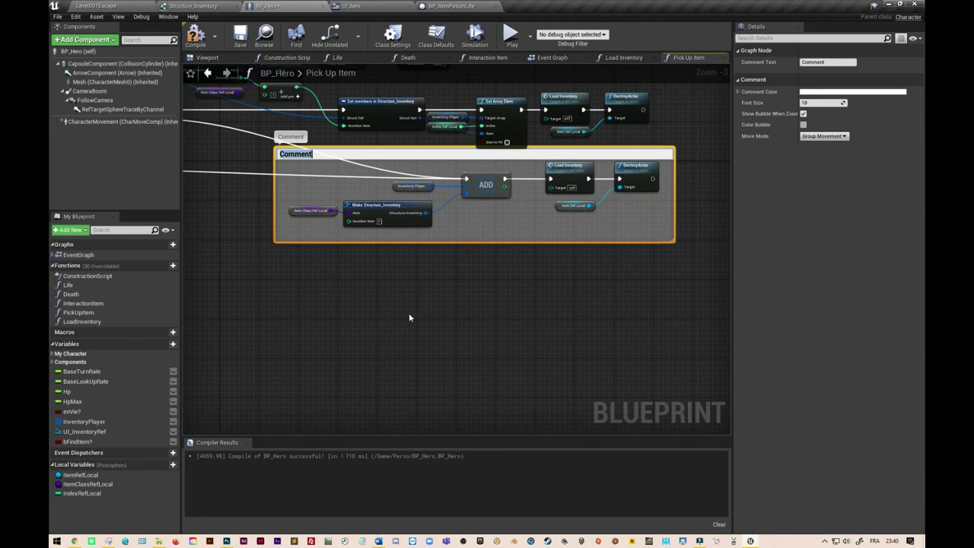
pyautogui.write('S')
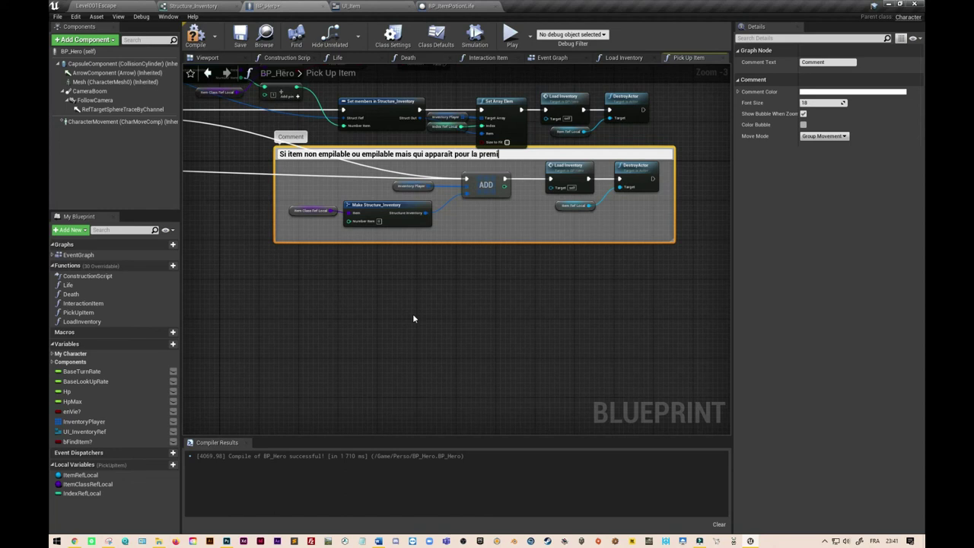
pyautogui.click(412, 318)
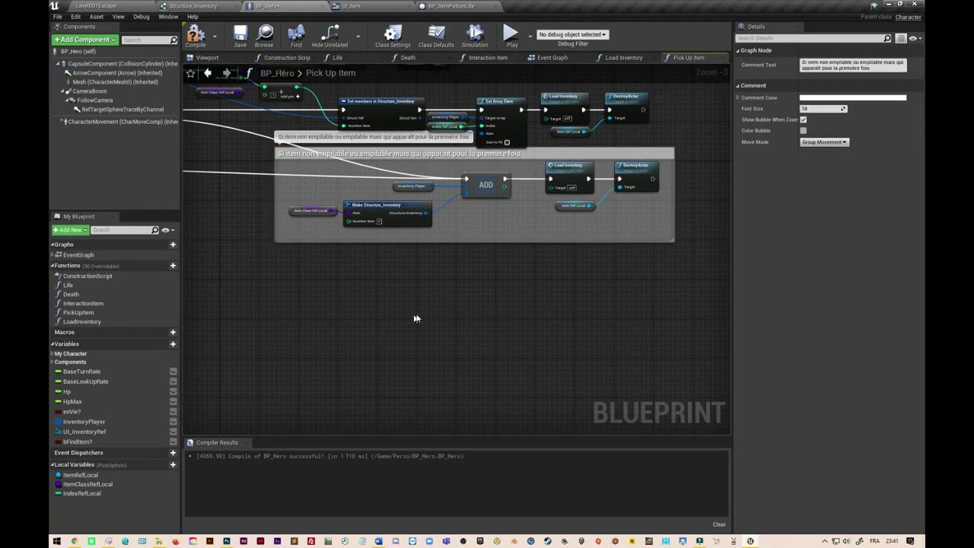
pyautogui.moveTo(416, 320); pyautogui.dragTo(530, 402, button='right')
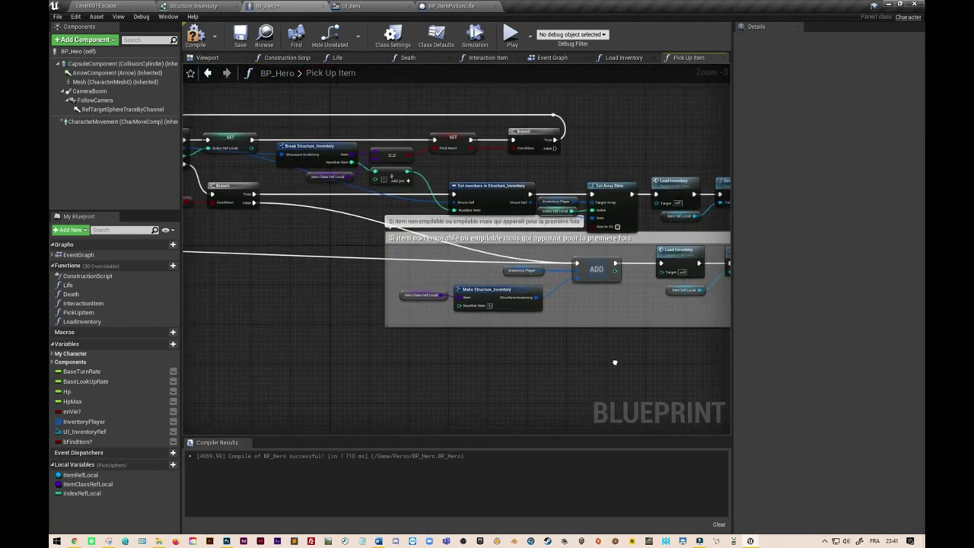
pyautogui.moveTo(519, 348); pyautogui.dragTo(444, 346, button='right')
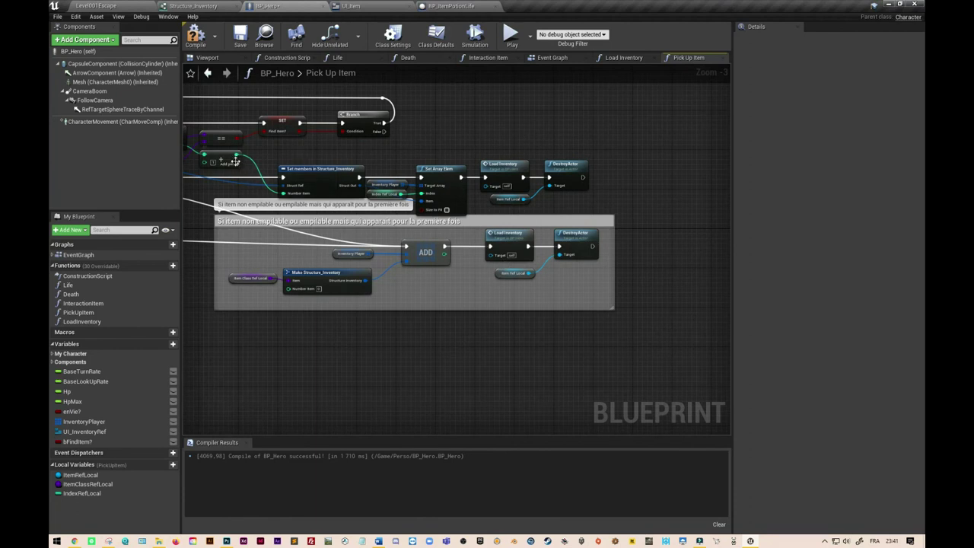
pyautogui.moveTo(236, 162); pyautogui.dragTo(266, 159, button='right')
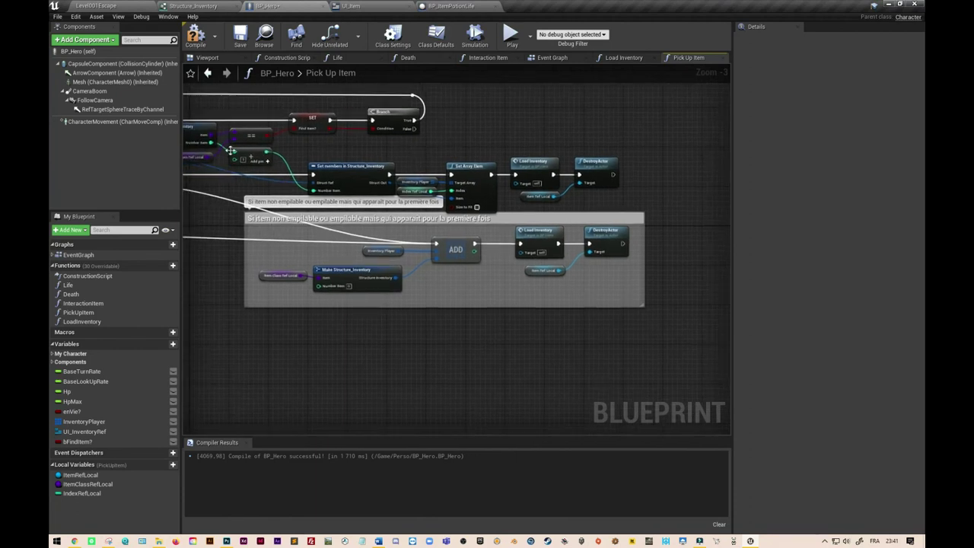
# Comment the upper row from == to DestroyActor as 'Incrementer (+1) au nombre d'items empilable'
pyautogui.moveTo(225, 157); pyautogui.dragTo(637, 203)
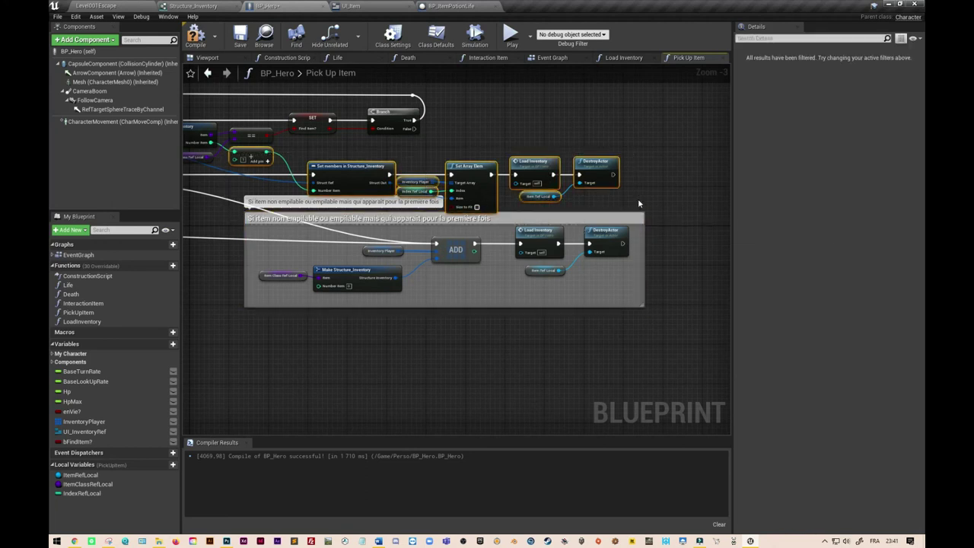
pyautogui.press('c')
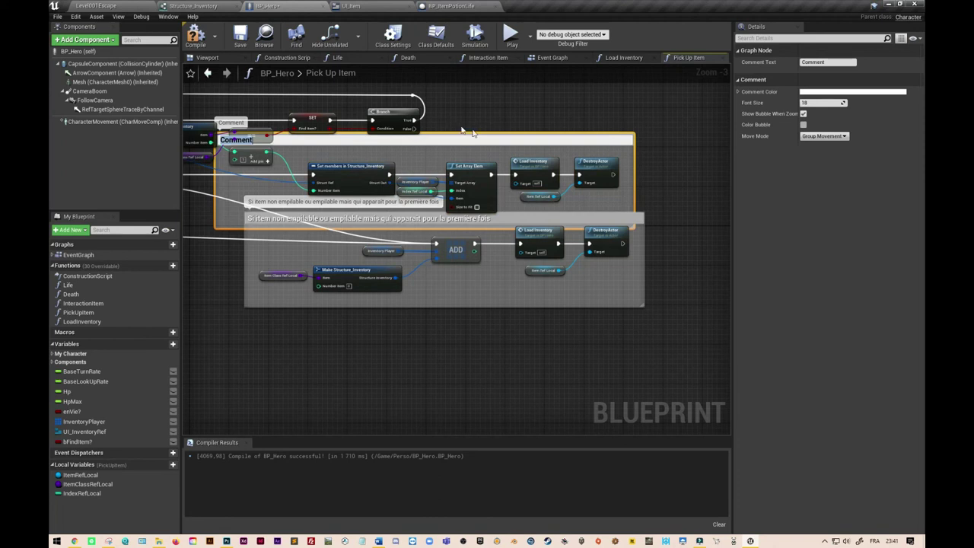
pyautogui.press('BackSpace')
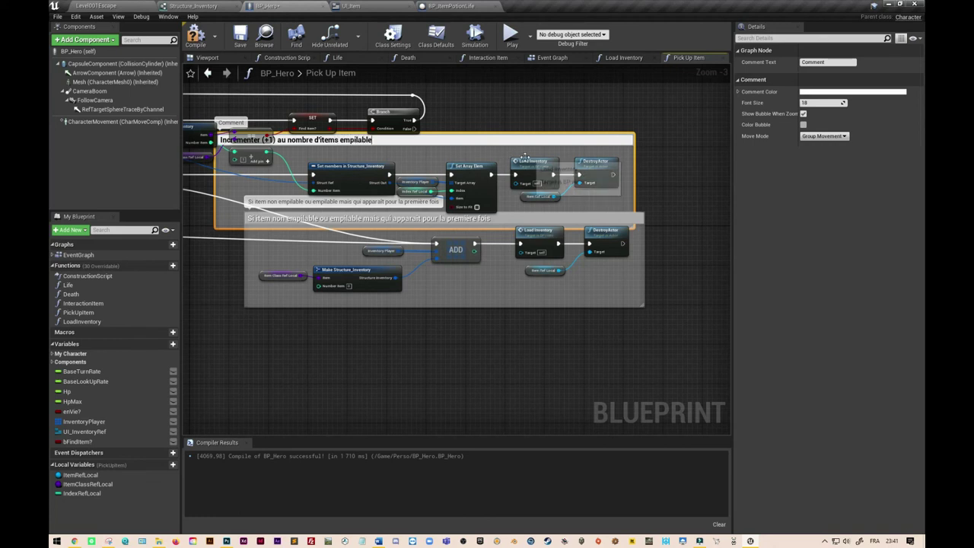
pyautogui.scroll(1, 379, 285)
pyautogui.scroll(1, 379, 286)
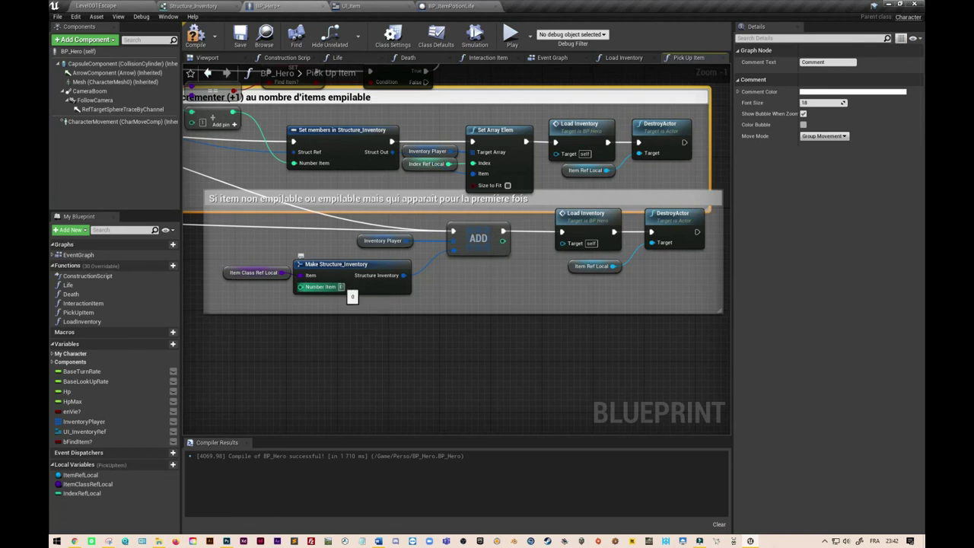
# Drag the 'Si item non empilable…' comment down-left so it stops overlapping the increment comment
pyautogui.click(350, 301)
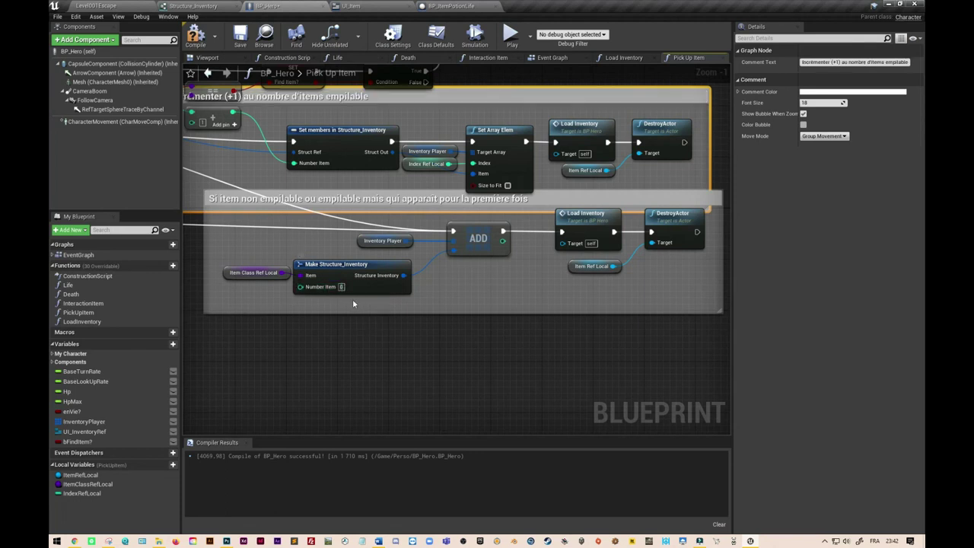
pyautogui.click(380, 347)
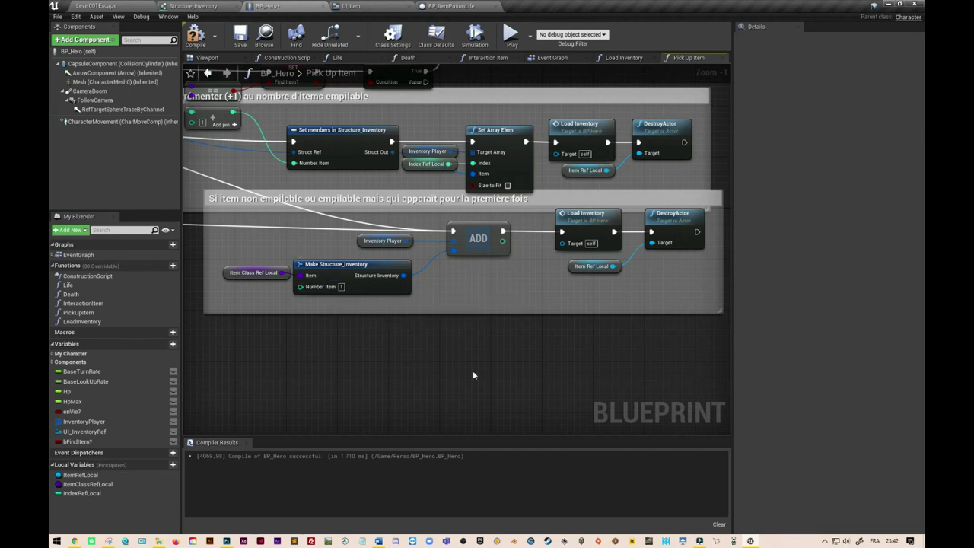
pyautogui.moveTo(462, 352)
pyautogui.mouseDown(button='right')
pyautogui.moveTo(536, 381)
pyautogui.moveTo(502, 334)
pyautogui.mouseUp(button='right')
pyautogui.scroll(-1, 536, 381)
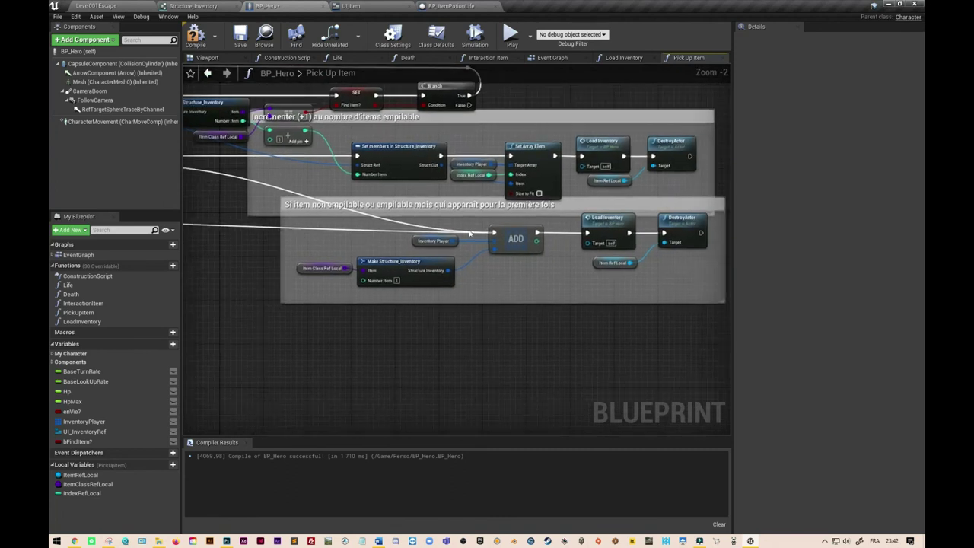
pyautogui.click(611, 204)
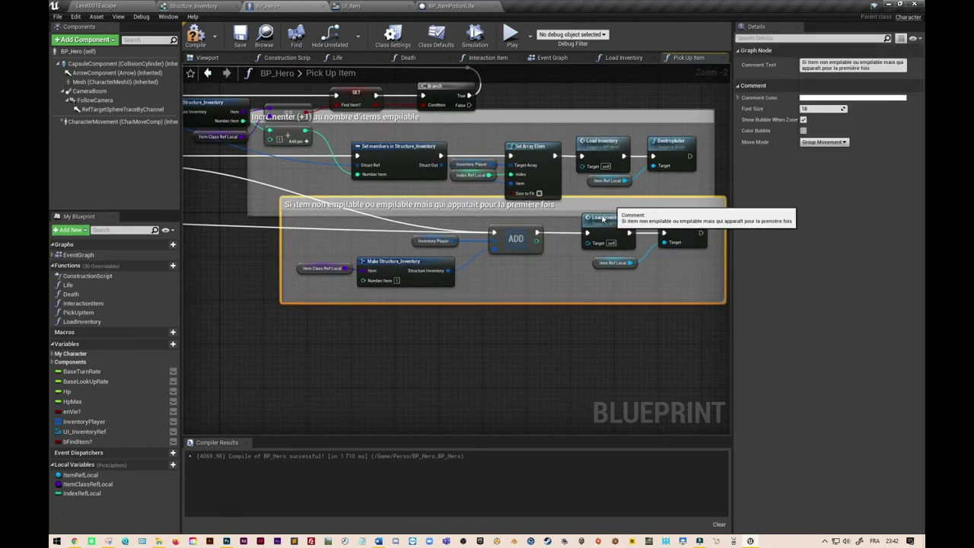
pyautogui.moveTo(611, 204); pyautogui.dragTo(579, 231)
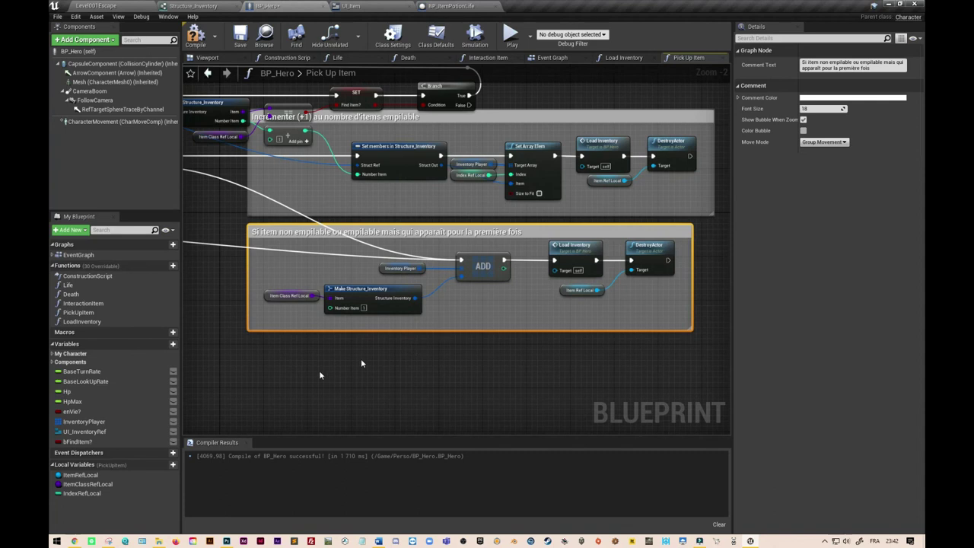
pyautogui.moveTo(361, 359); pyautogui.dragTo(498, 378, button='right')
pyautogui.scroll(-3, 555, 327)
pyautogui.scroll(2, 507, 261)
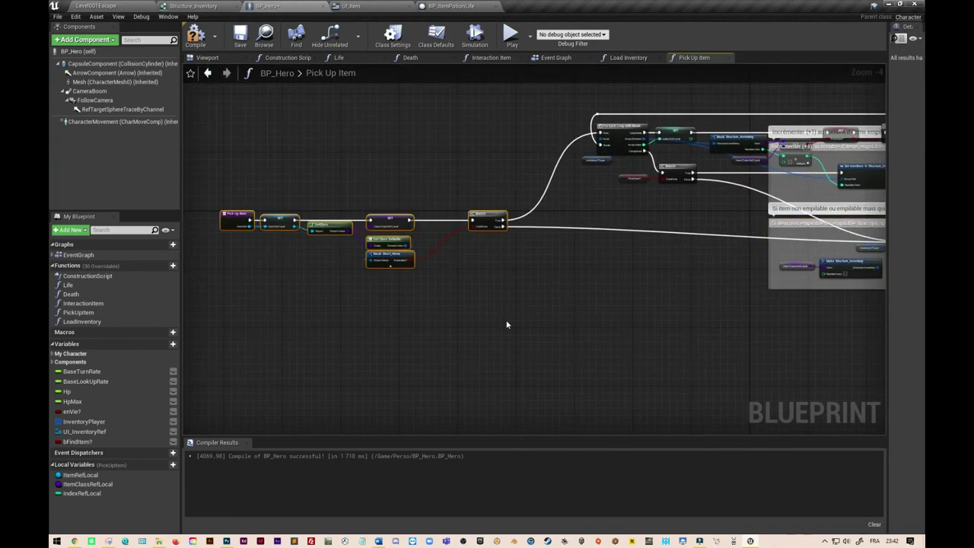
# Save the BP_Hero blueprint
pyautogui.moveTo(506, 261)
pyautogui.mouseDown(button='right')
pyautogui.moveTo(258, 348)
pyautogui.moveTo(452, 292)
pyautogui.moveTo(337, 200)
pyautogui.moveTo(850, 150)
pyautogui.mouseUp(button='right')
pyautogui.scroll(4, 862, 400)
pyautogui.click(240, 34)
# Play-test Level001Escape and check the inventory still lists each Potion de vie separately
pyautogui.click(96, 5)
pyautogui.moveTo(434, 204)
pyautogui.keyDown('alt'); pyautogui.mouseDown()
pyautogui.moveTo(456, 229)
pyautogui.moveTo(487, 221)
pyautogui.moveTo(447, 242)
pyautogui.mouseUp(); pyautogui.keyUp('alt')
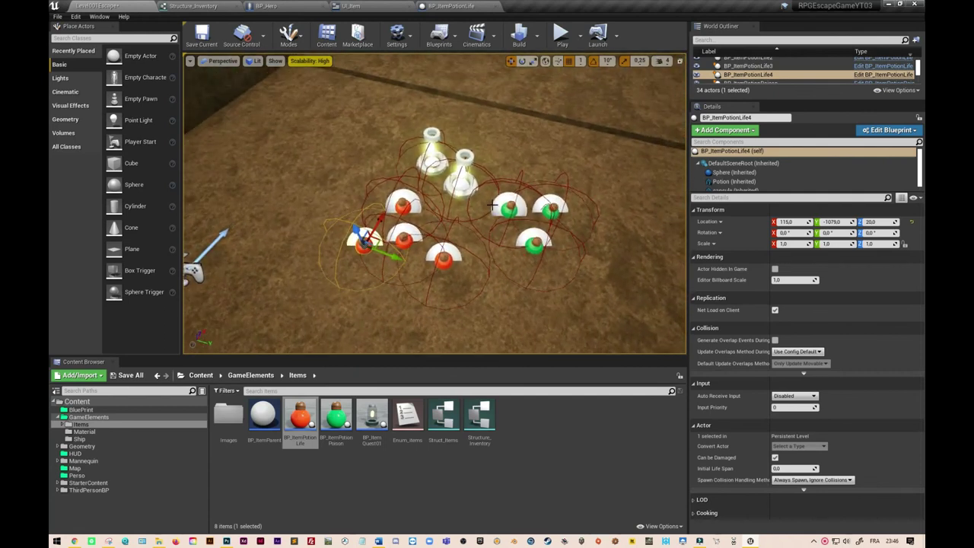
pyautogui.click(563, 36)
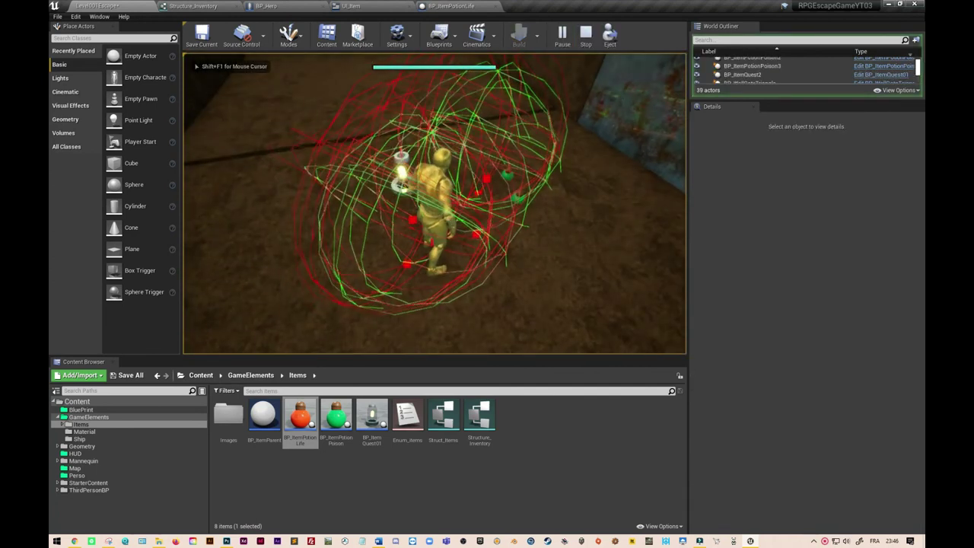
pyautogui.press('i')
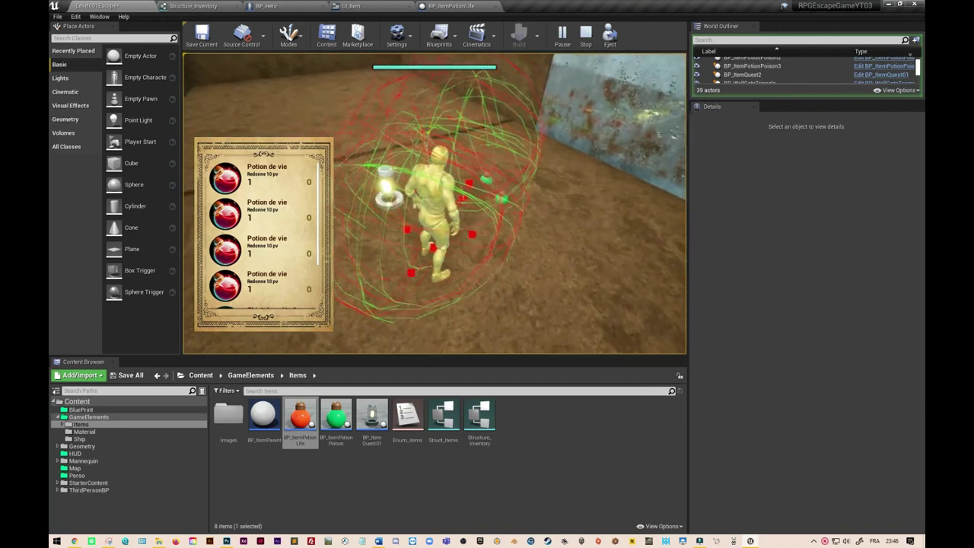
pyautogui.press('Escape')
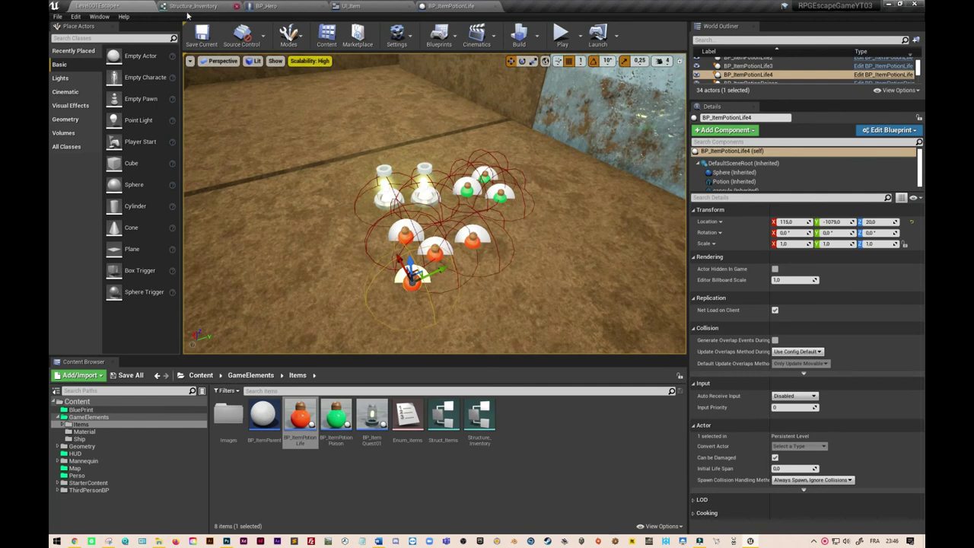
# Open BP_ItemPotionLife, BP_ItemPotionPoison and BP_ItemQuest01 from the Content Browser
pyautogui.doubleClick(302, 424)
pyautogui.click(115, 6)
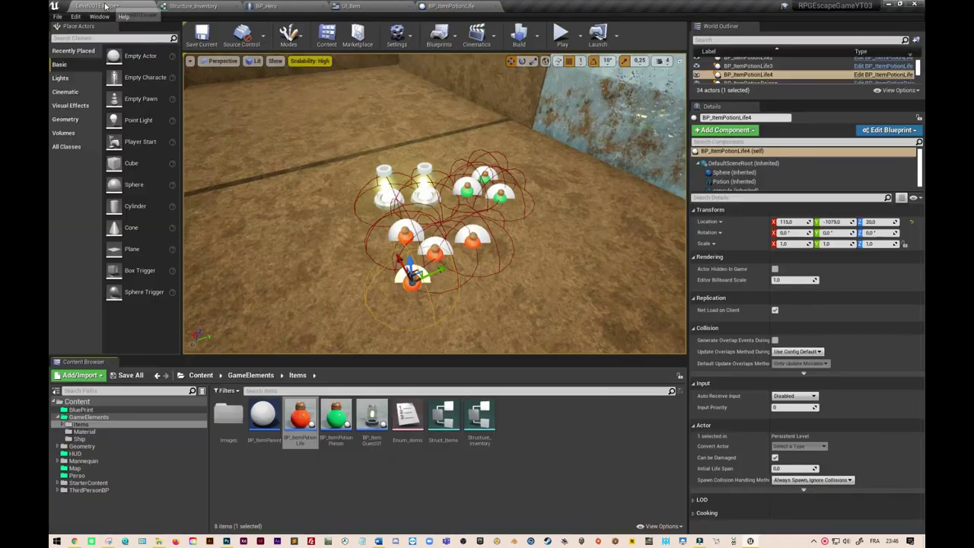
pyautogui.doubleClick(337, 420)
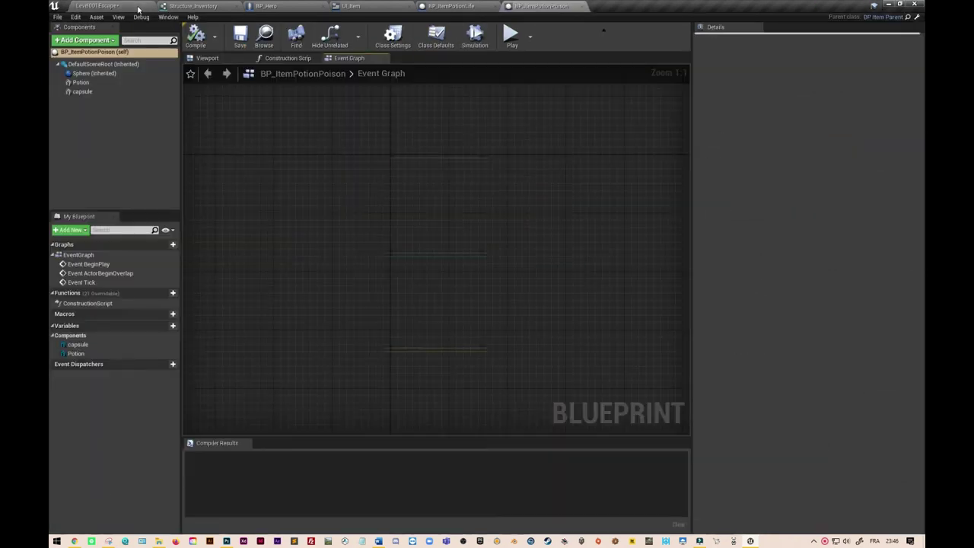
pyautogui.click(115, 6)
pyautogui.doubleClick(372, 417)
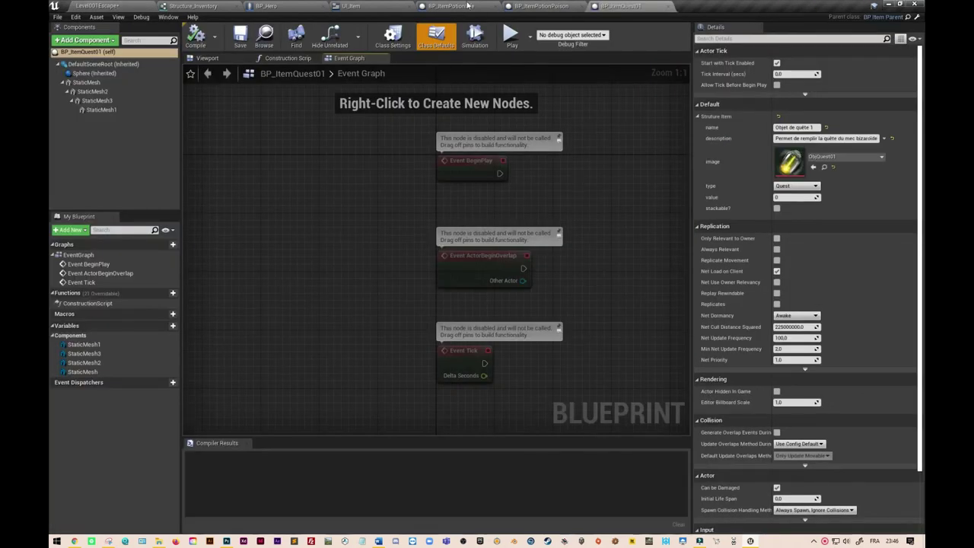
# Make both potion blueprints stackable, setting BP_ItemPotionPoison's value to 5
pyautogui.click(456, 6)
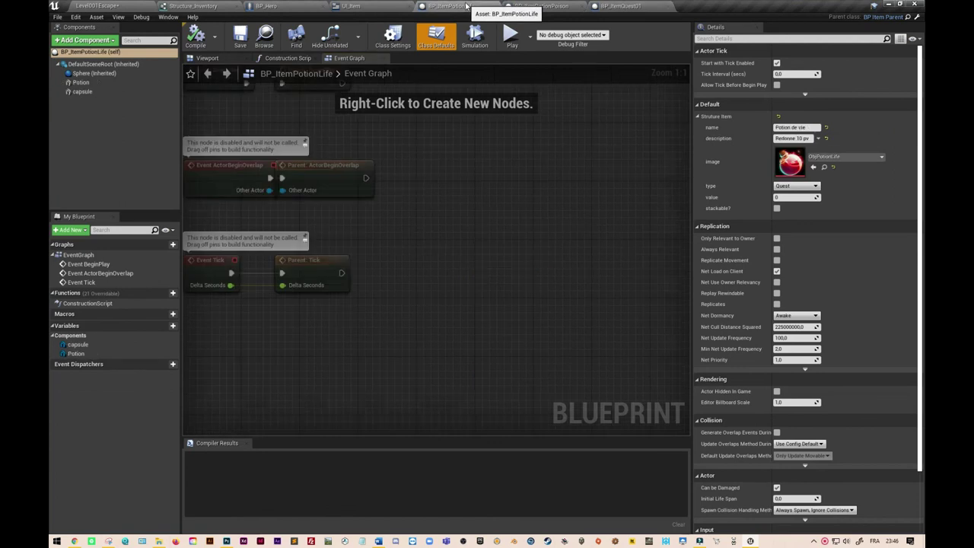
pyautogui.click(777, 198)
pyautogui.write('8')
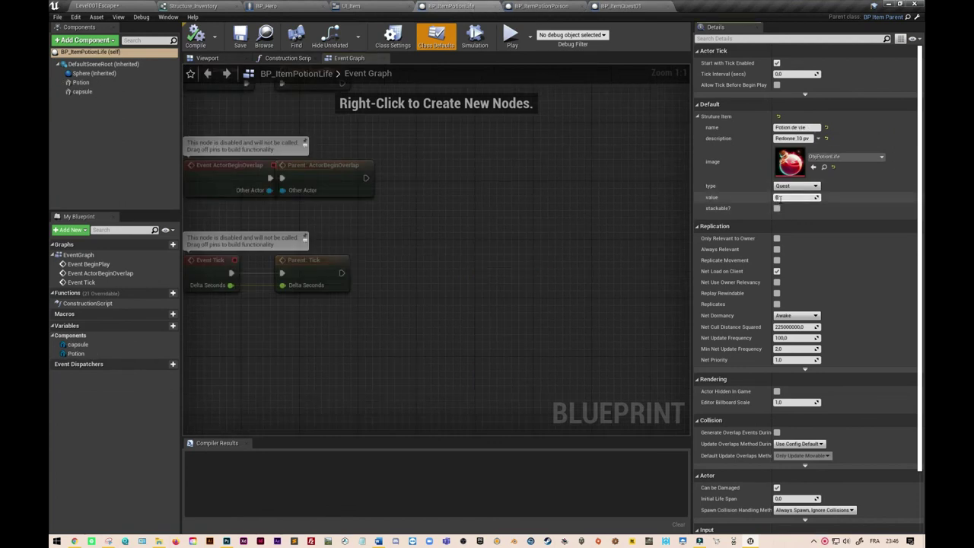
pyautogui.write('5')
pyautogui.press('Return')
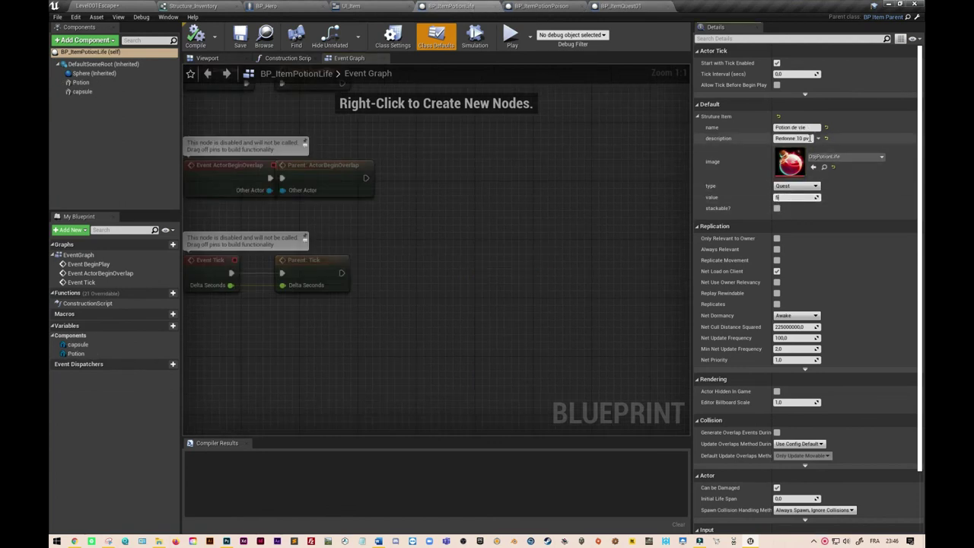
pyautogui.click(776, 208)
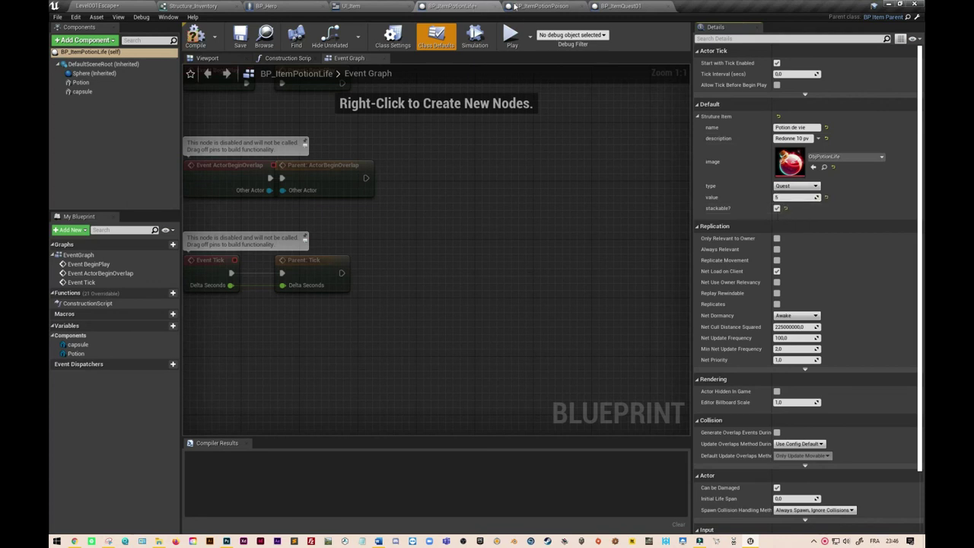
pyautogui.click(525, 6)
pyautogui.click(780, 198)
pyautogui.write('5')
pyautogui.click(777, 209)
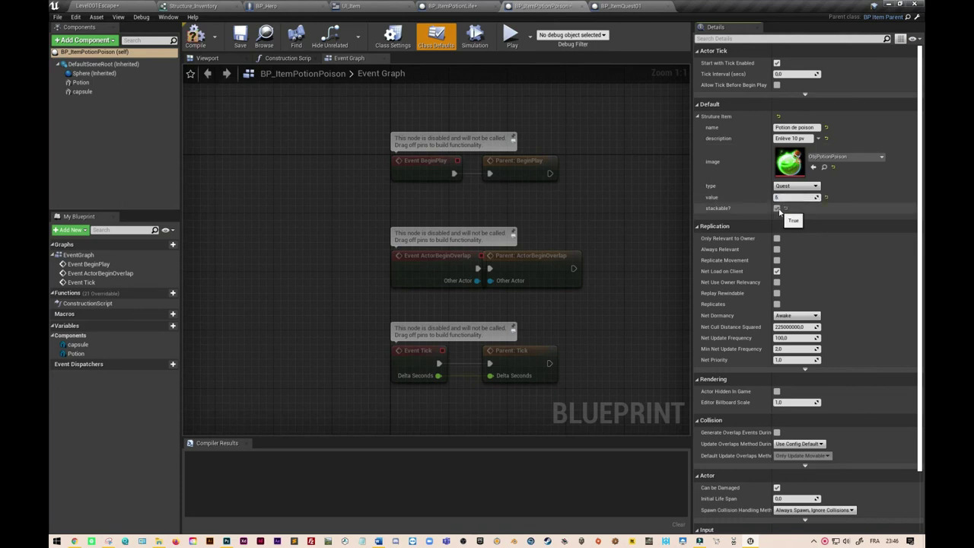
# Give BP_ItemQuest01 value 50 and Stackable?, compile it, then bring up the unsaved-assets list
pyautogui.click(621, 7)
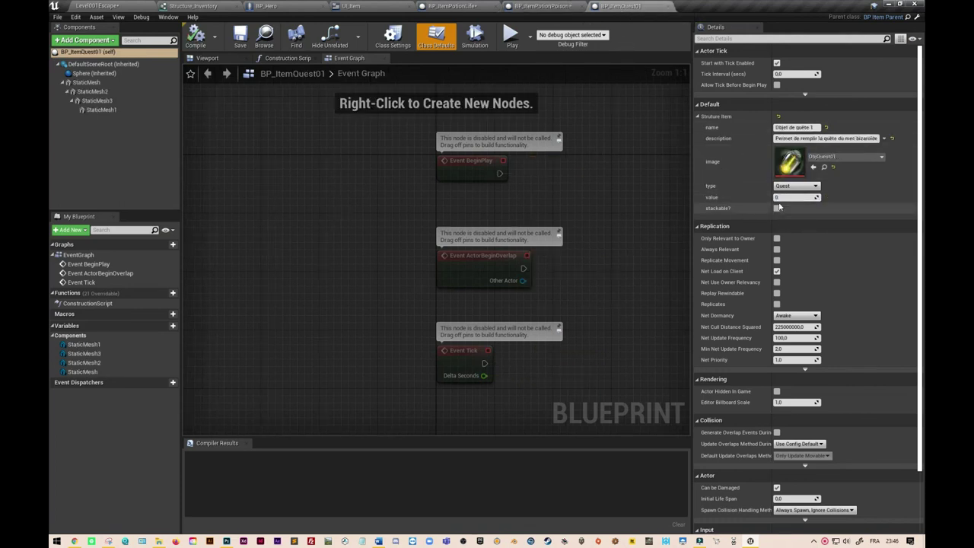
pyautogui.click(777, 197)
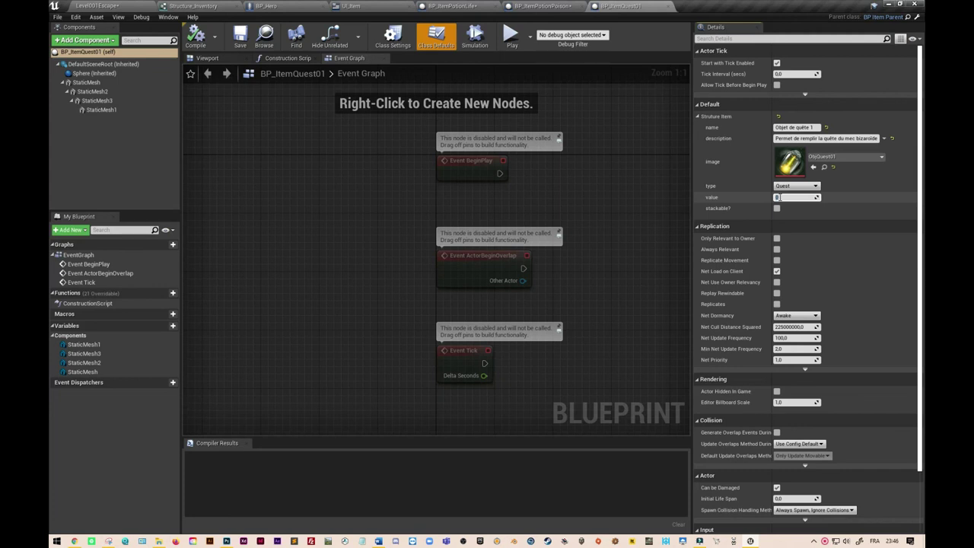
pyautogui.write('50')
pyautogui.click(777, 207)
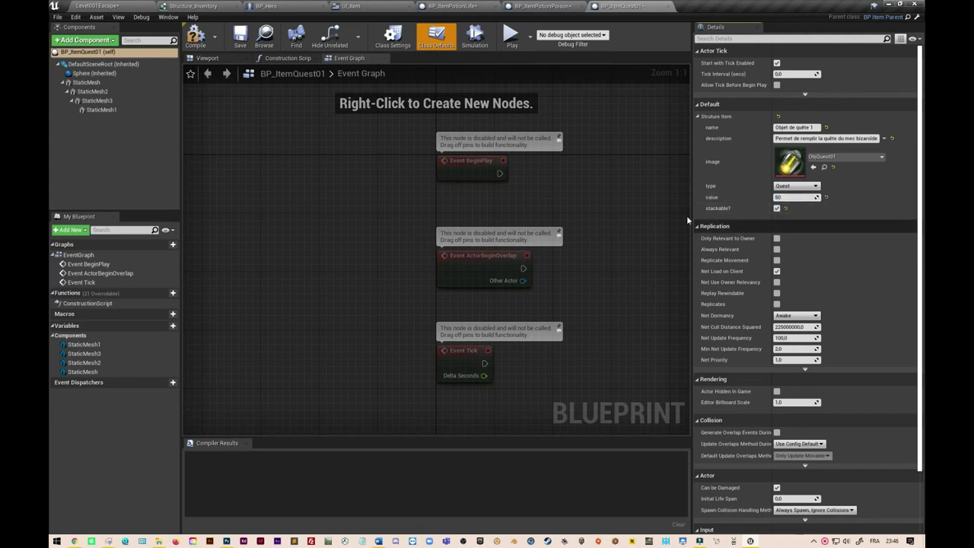
pyautogui.click(196, 37)
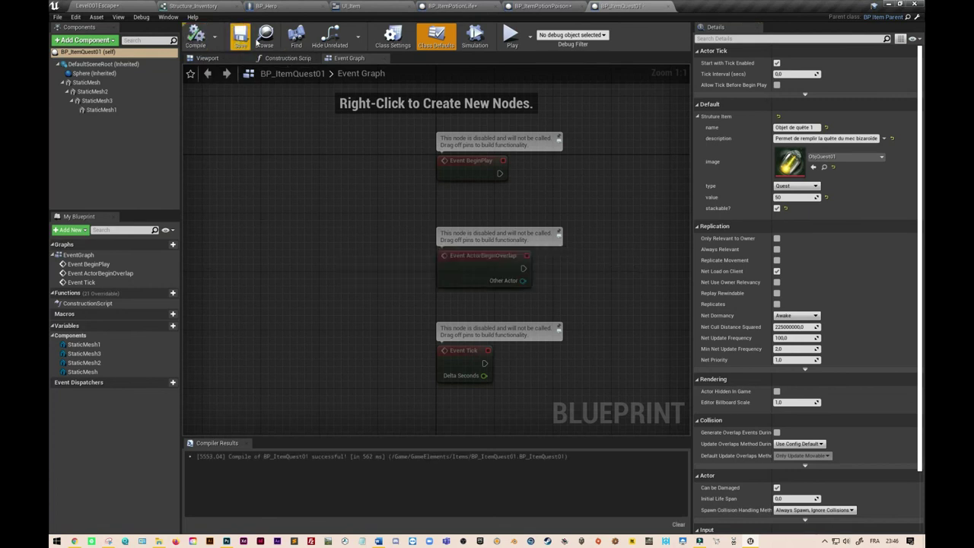
pyautogui.click(122, 6)
pyautogui.click(130, 375)
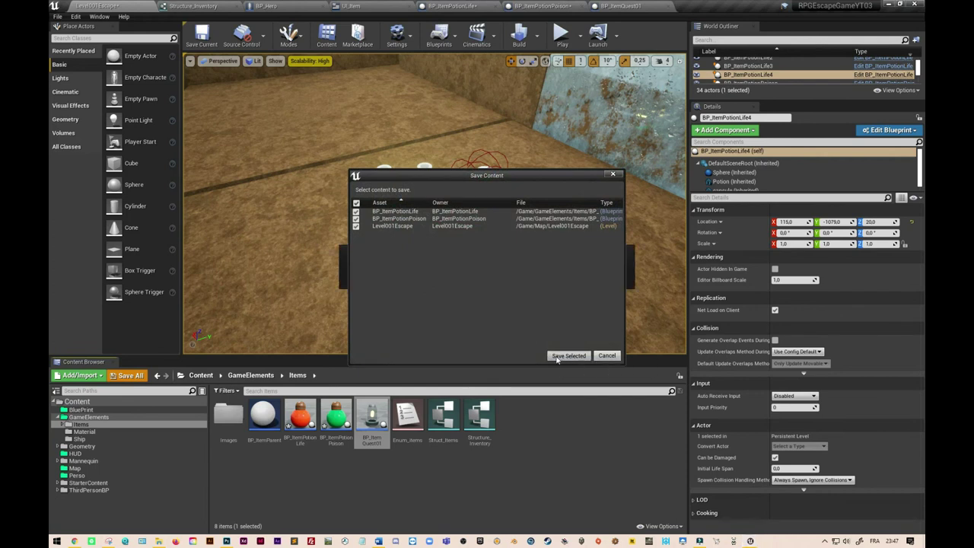
# Save the three assets and play-test: inventory shows Potion de vie ×4, Objet de quête 1 ×2, Potion de poison ×2
pyautogui.click(559, 357)
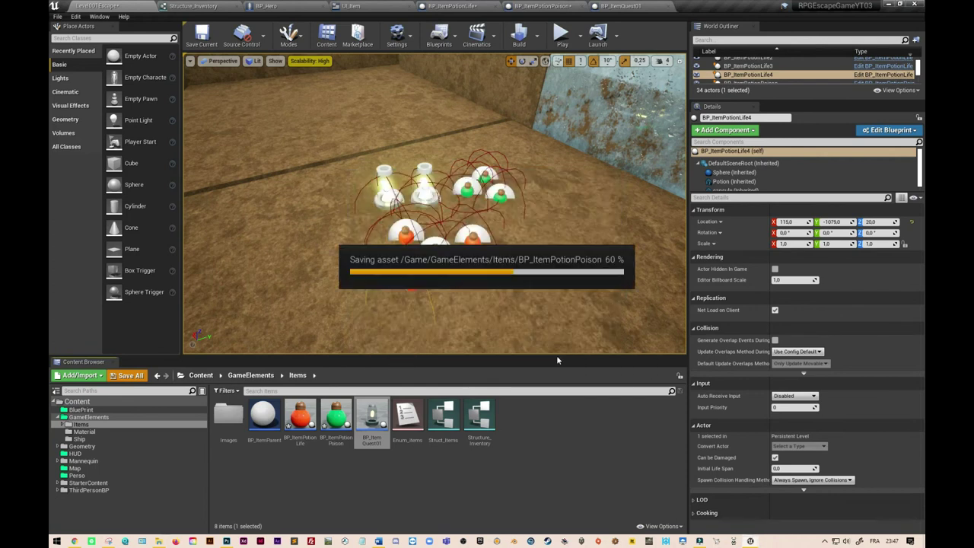
pyautogui.click(563, 43)
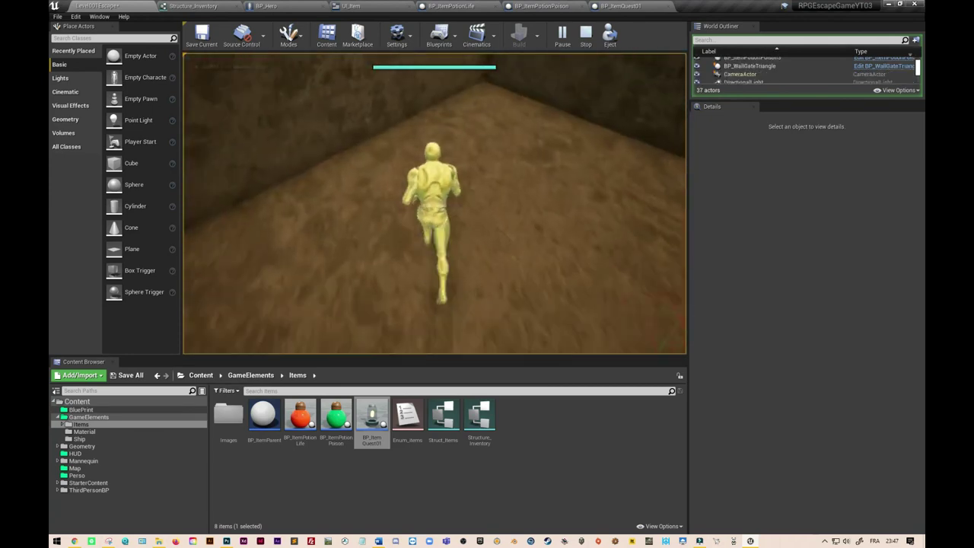
pyautogui.press('i')
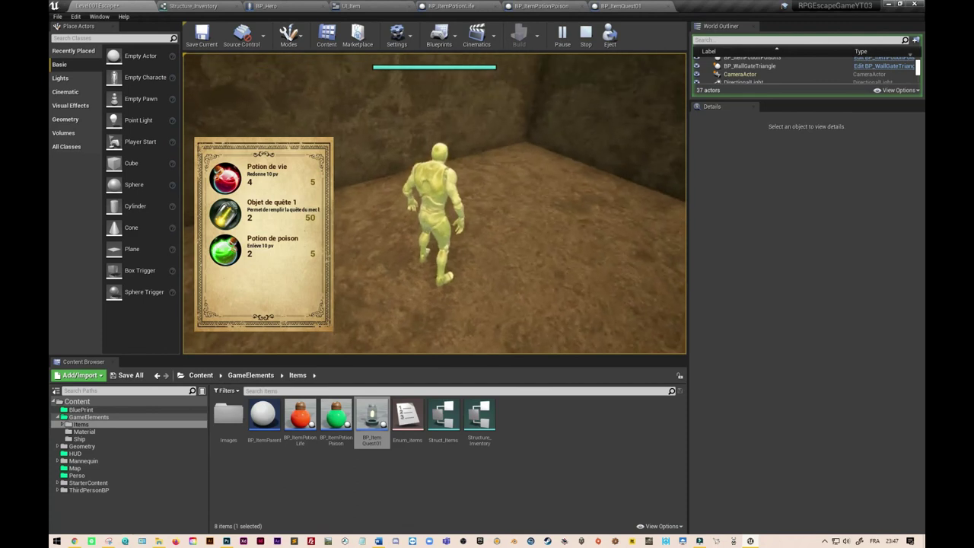